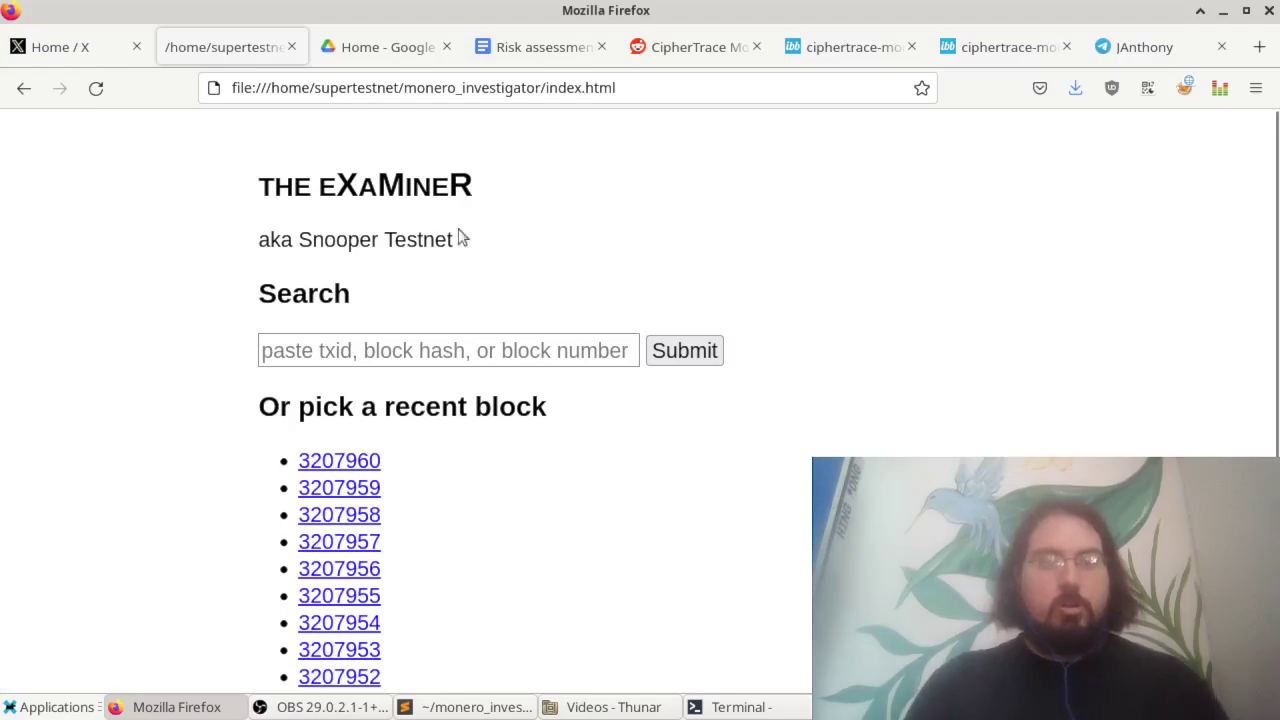
triple_click(367, 197)
click(275, 191)
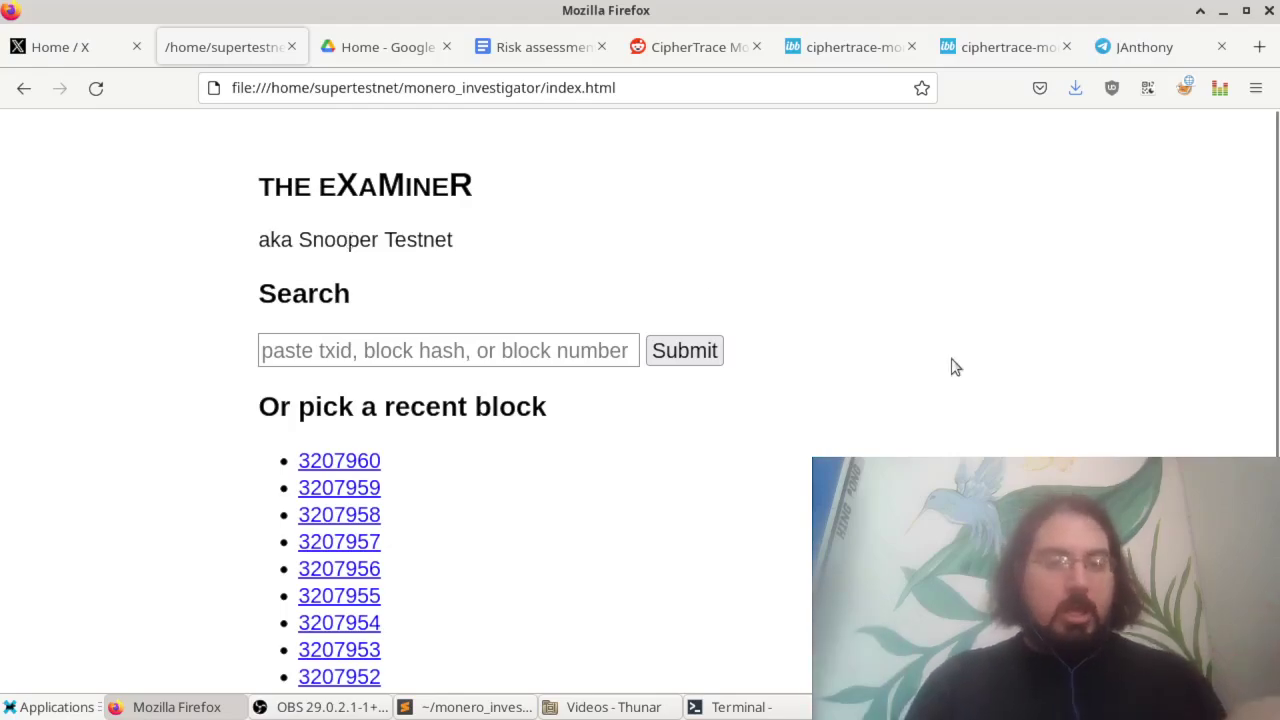
Open recent block 3207957 and the tenth transaction in its transactions list.
scroll(953, 367, down, 2)
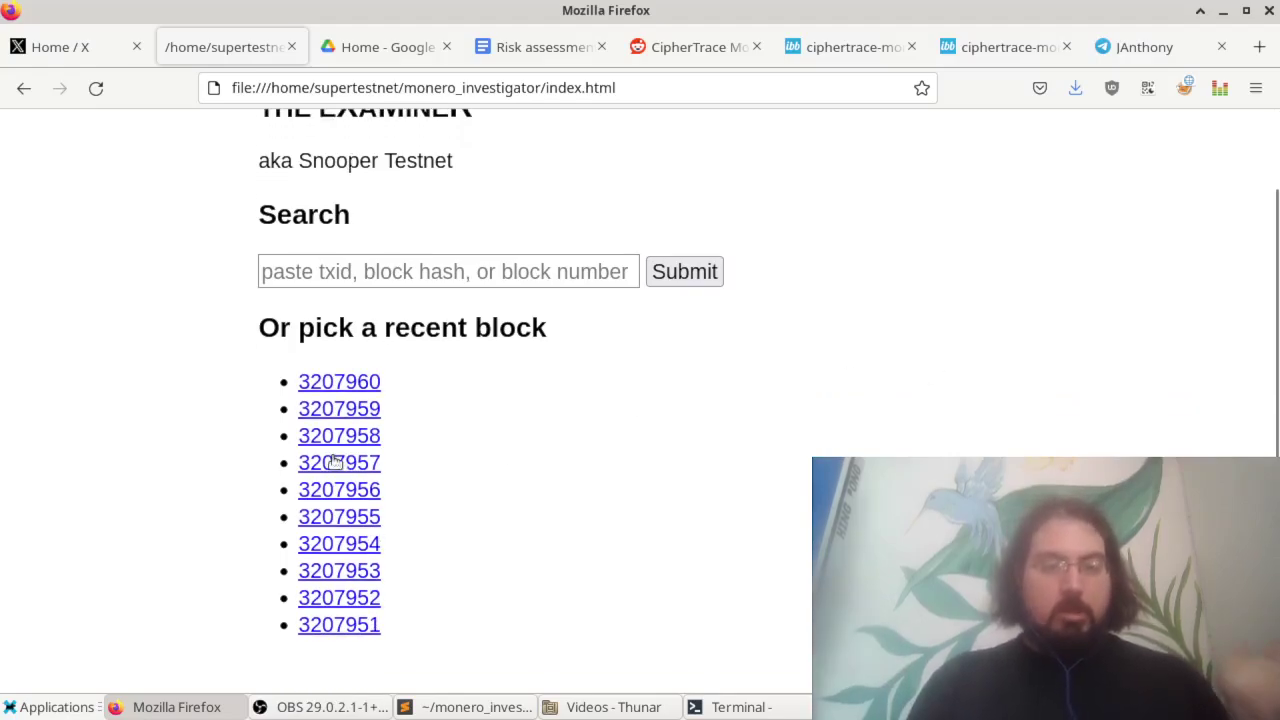
click(335, 460)
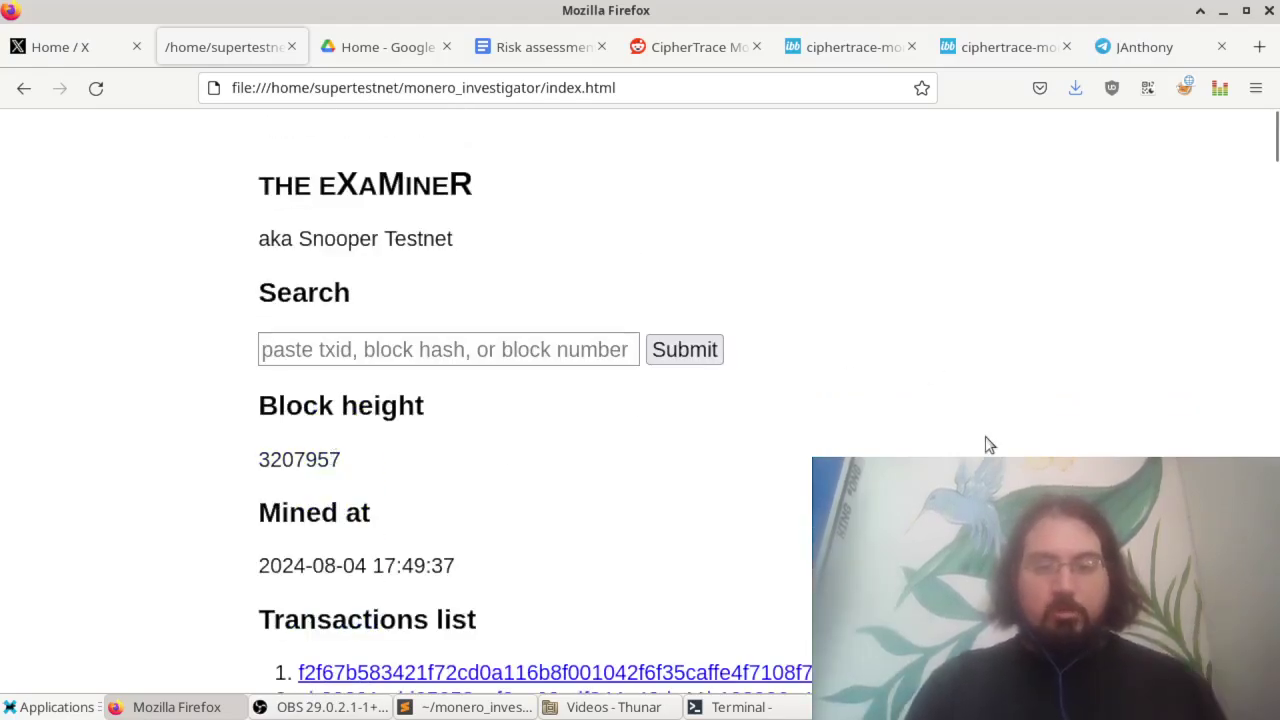
scroll(988, 445, down, 5)
scroll(992, 440, down, 5)
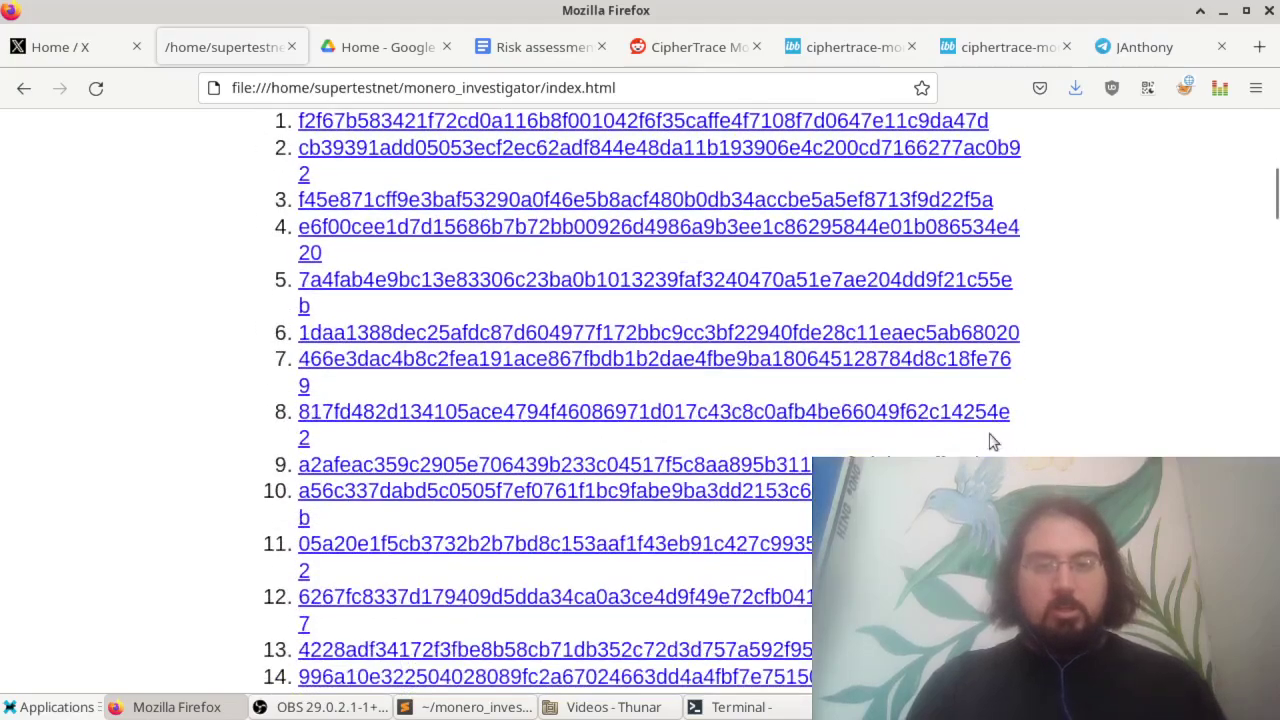
scroll(993, 441, down, 3)
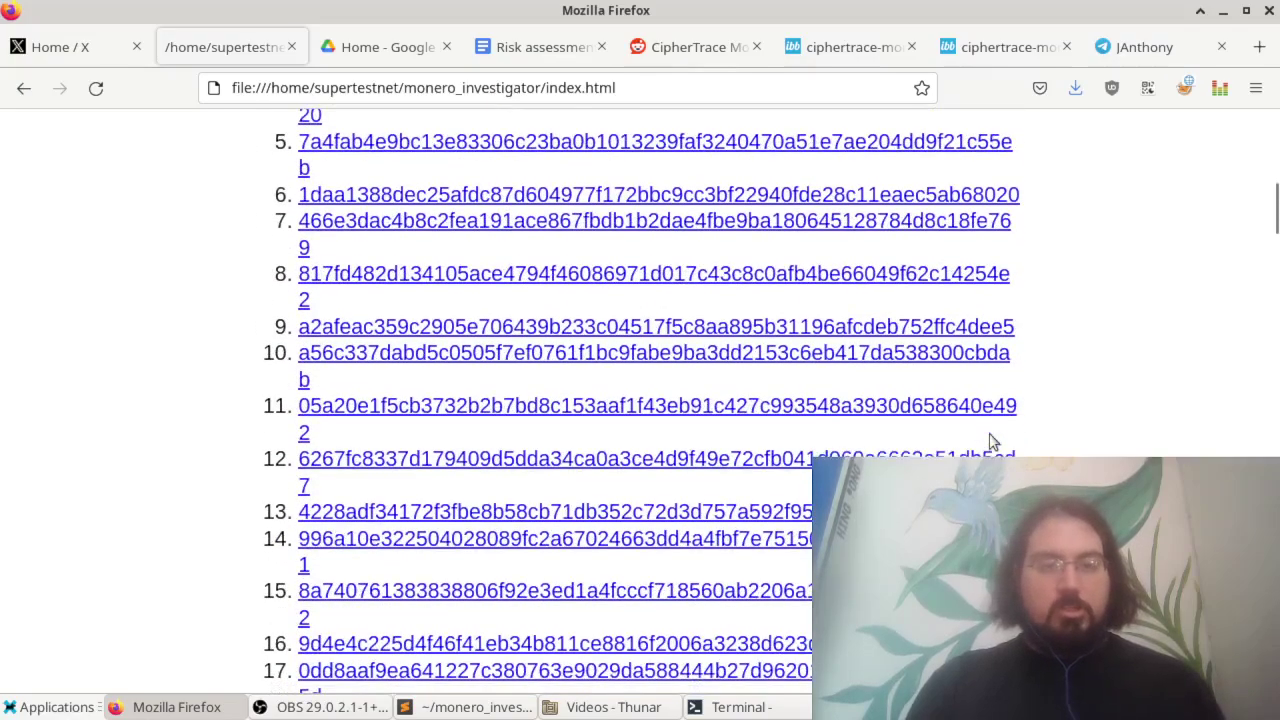
click(597, 352)
Examine the transaction's ID and the possible senders listed for Input 1 and Input 2.
scroll(774, 480, down, 5)
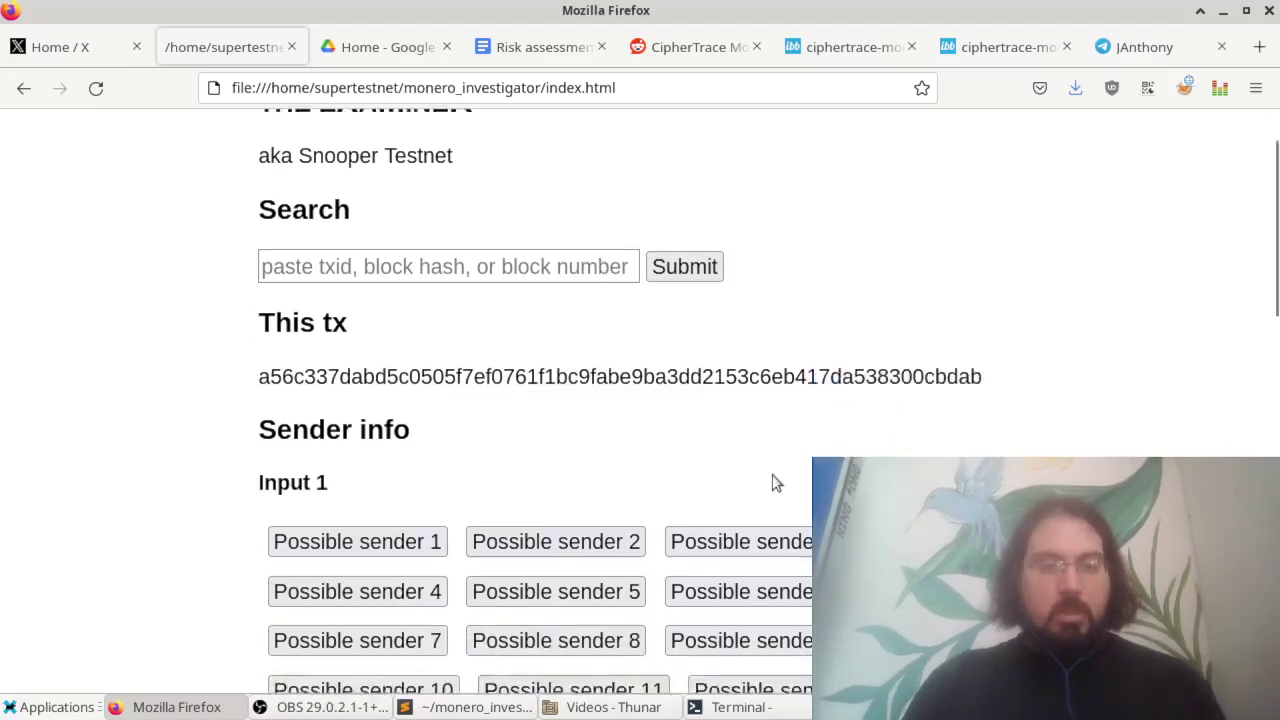
scroll(1000, 355, up, 5)
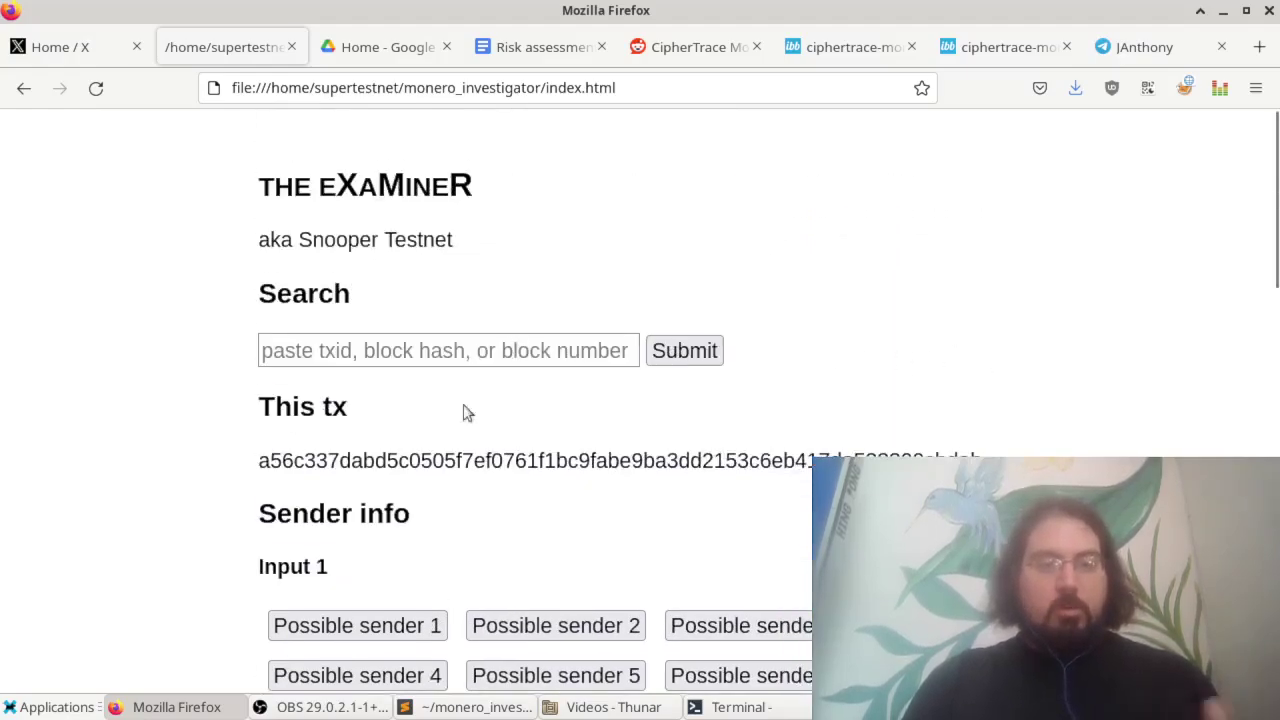
double_click(294, 462)
click(714, 457)
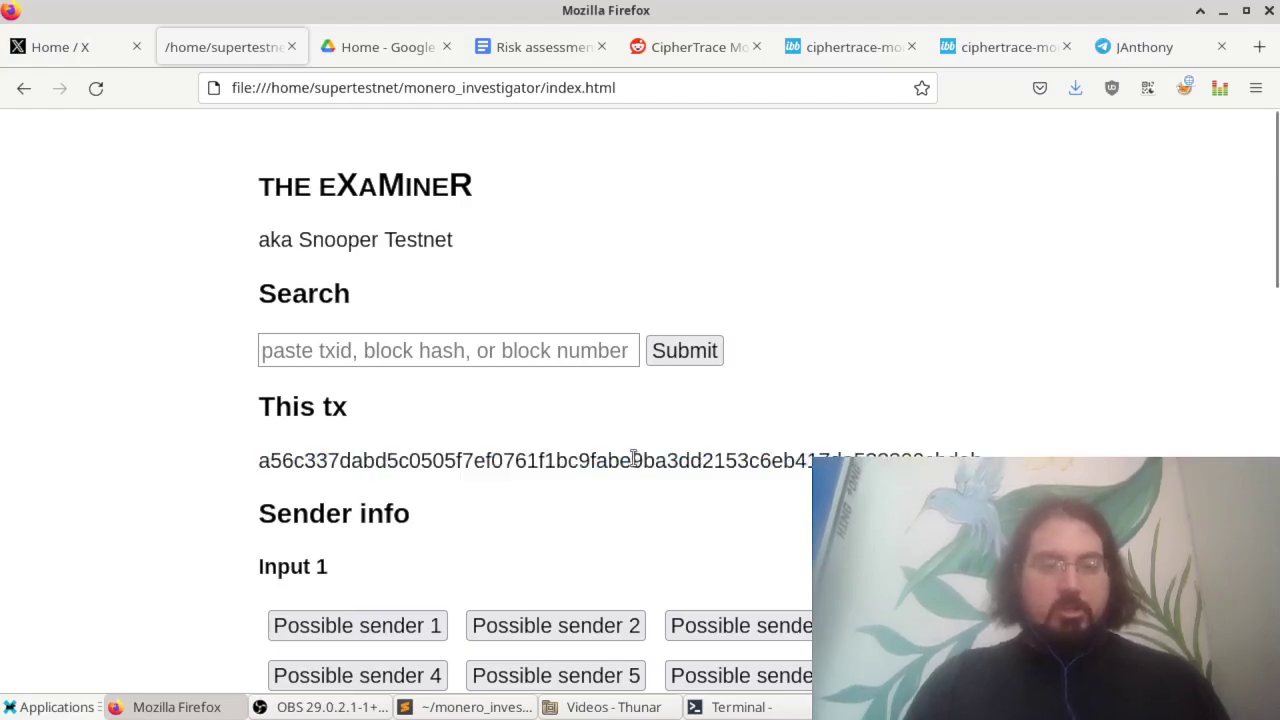
scroll(631, 457, down, 5)
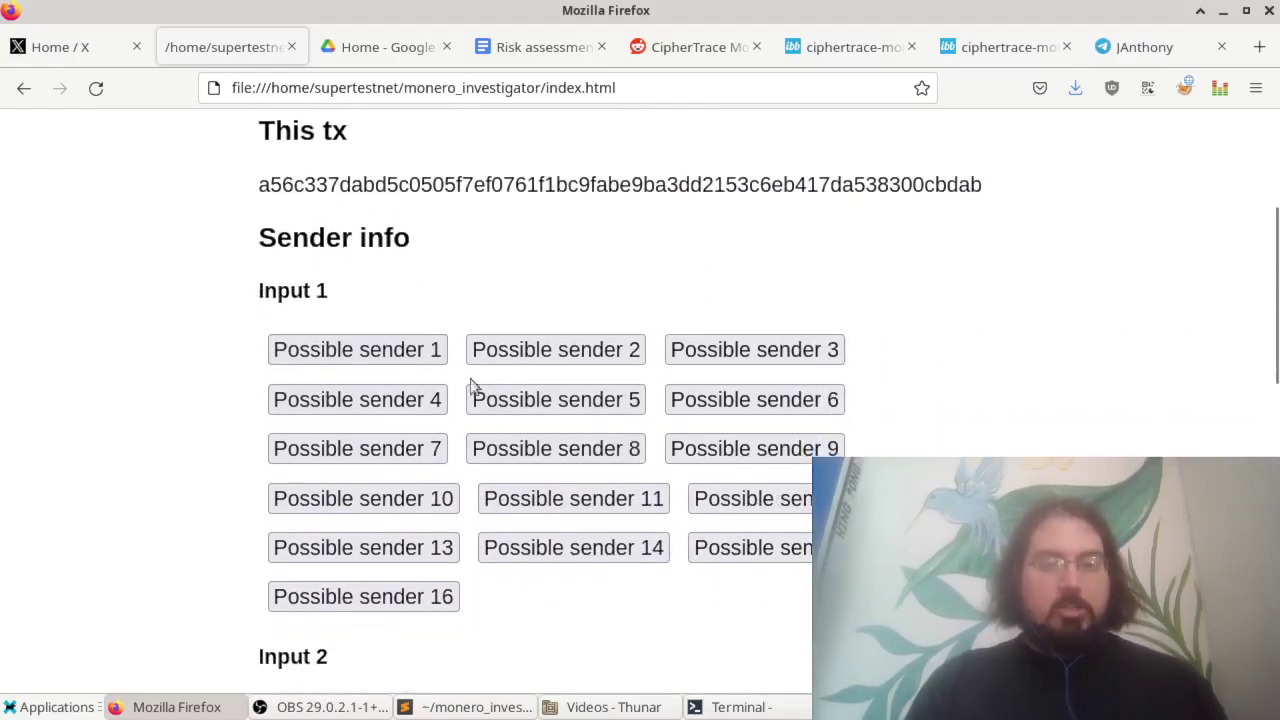
scroll(837, 406, down, 5)
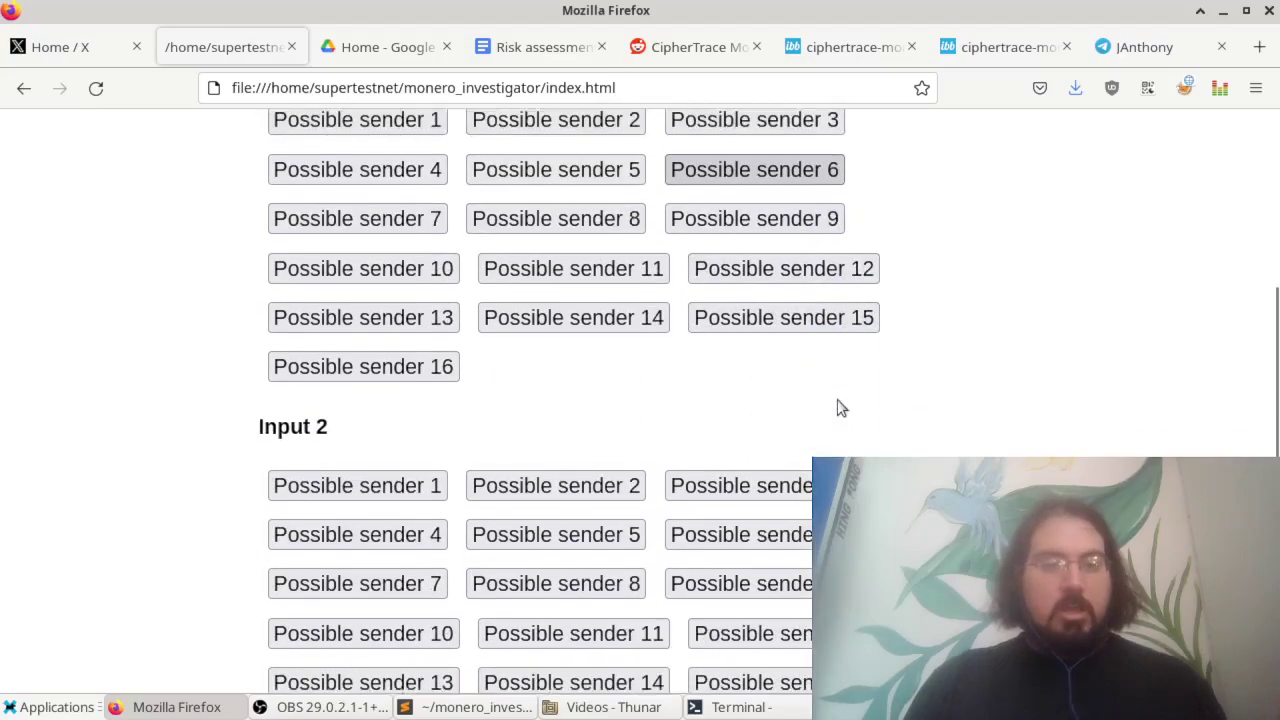
scroll(410, 422, down, 5)
scroll(449, 286, up, 3)
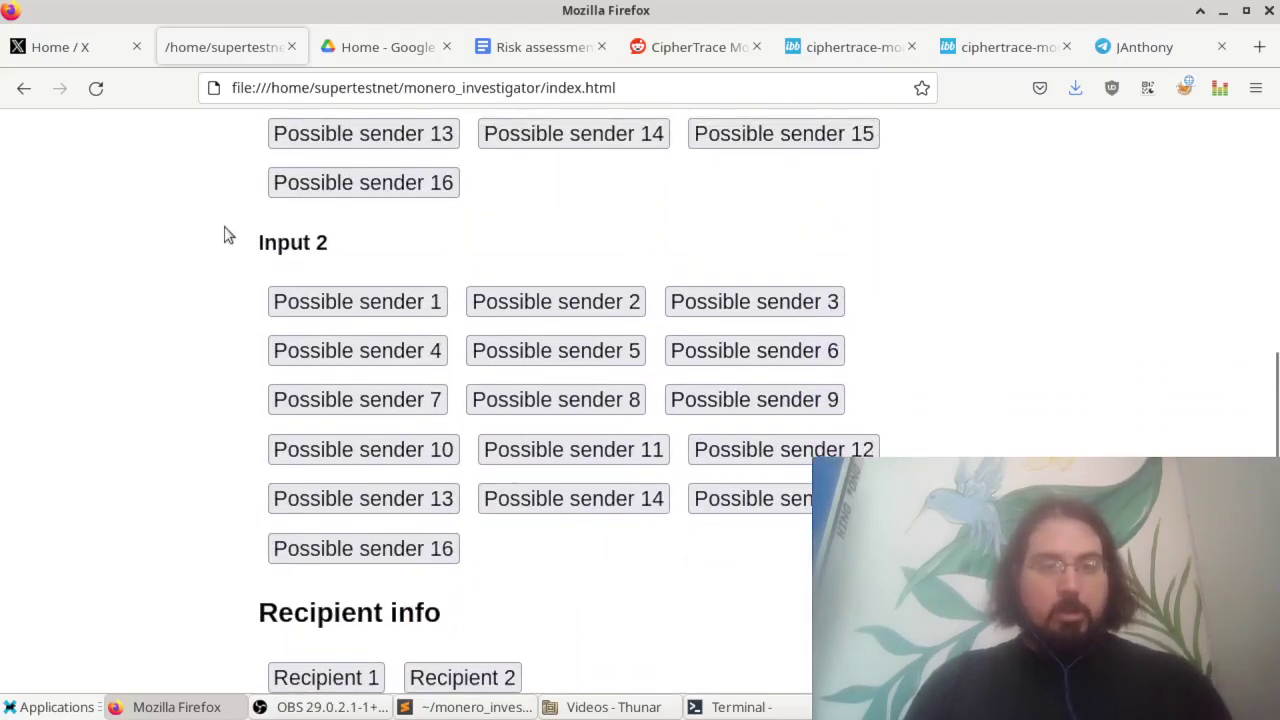
Examine the transaction's recipients, timing info, and lower-bound amounts for outputs and inputs.
scroll(484, 287, down, 8)
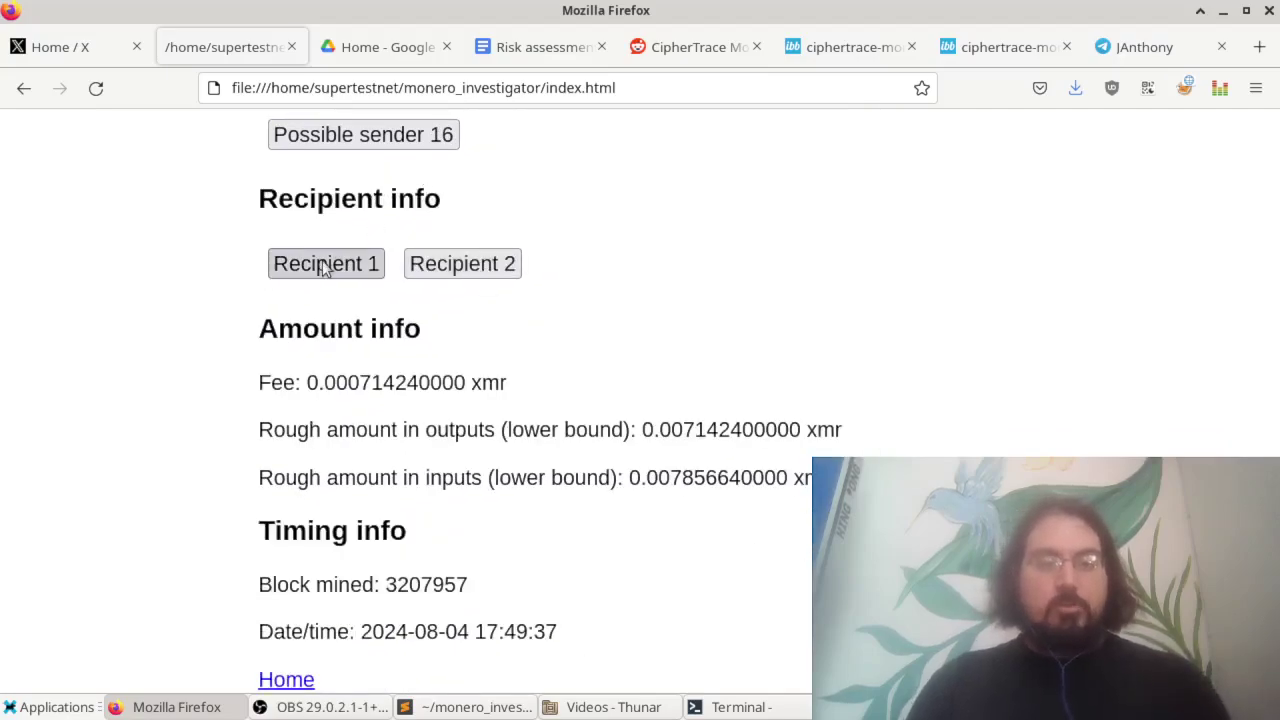
scroll(368, 360, down, 1)
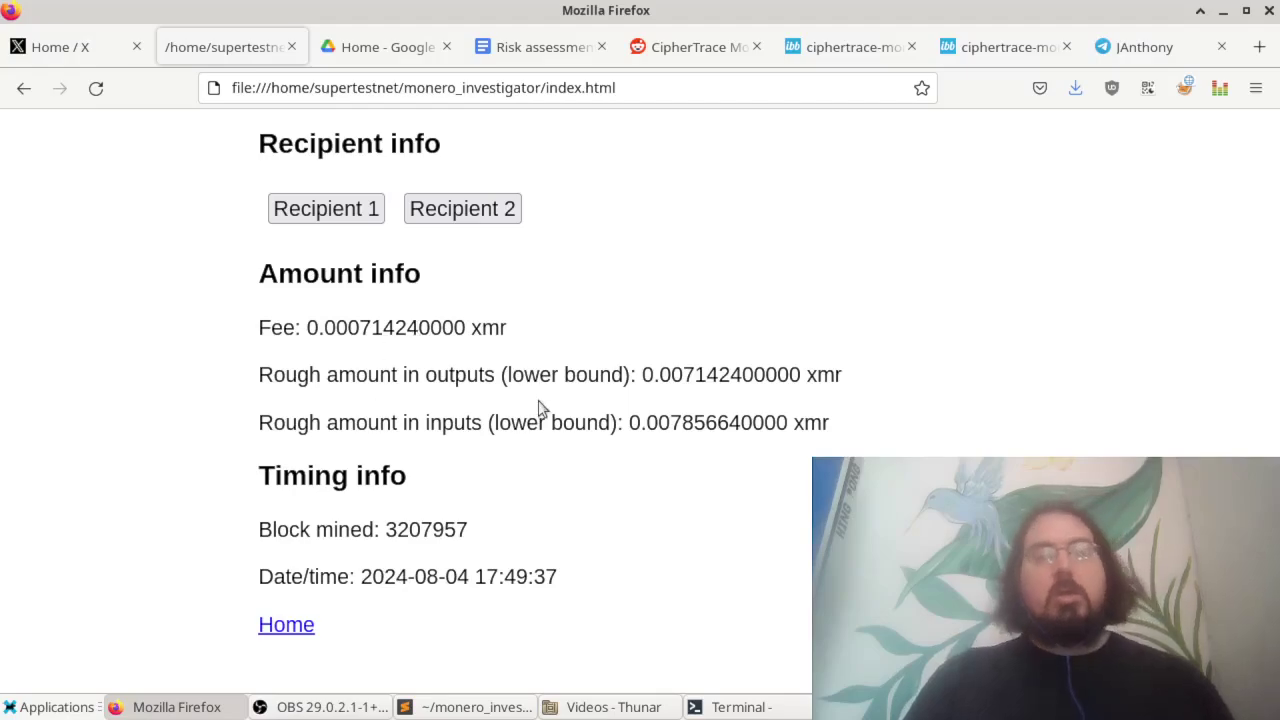
double_click(688, 378)
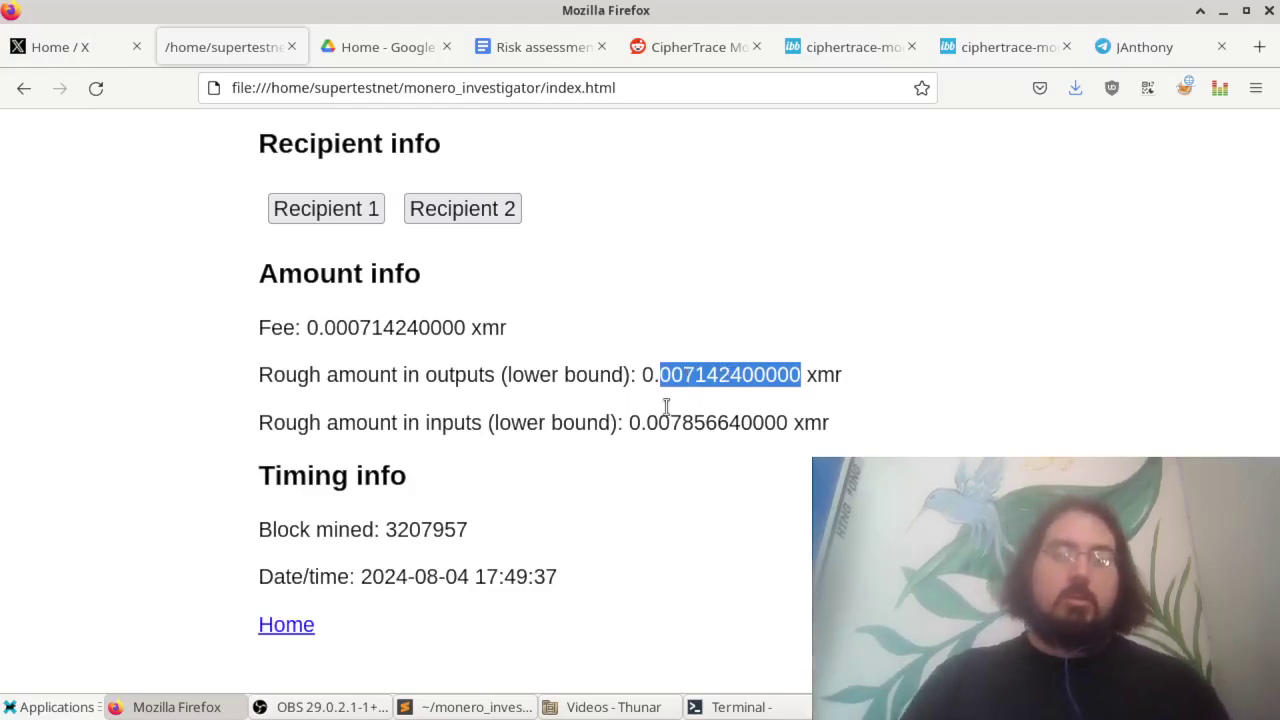
double_click(675, 421)
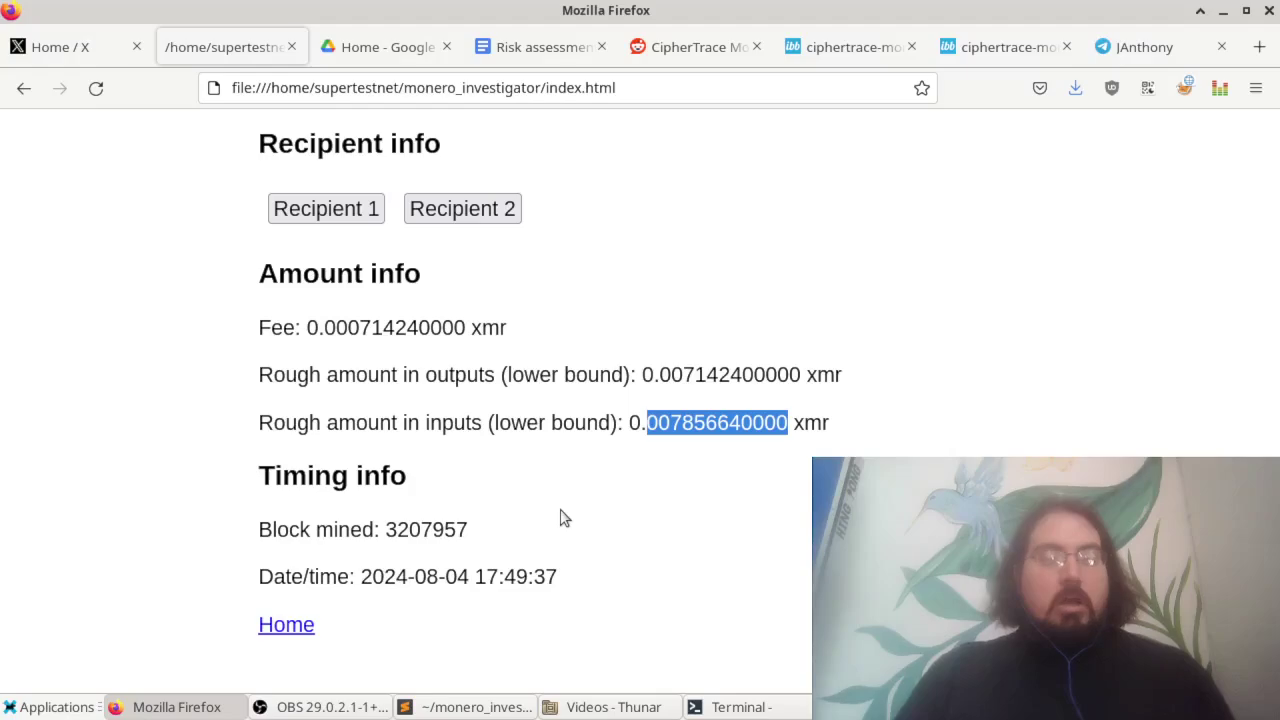
Open possible sender 5 of Input 1 and label its pubkey "this is actually me".
scroll(538, 565, up, 7)
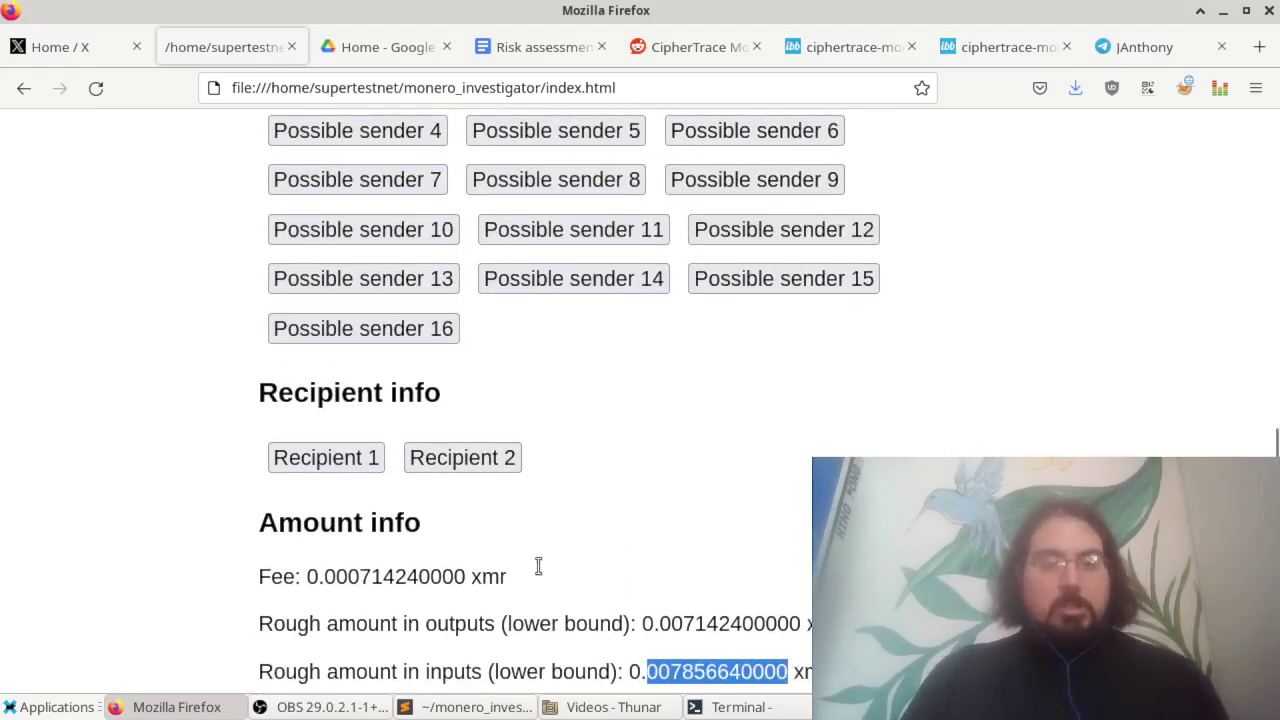
scroll(538, 570, up, 2)
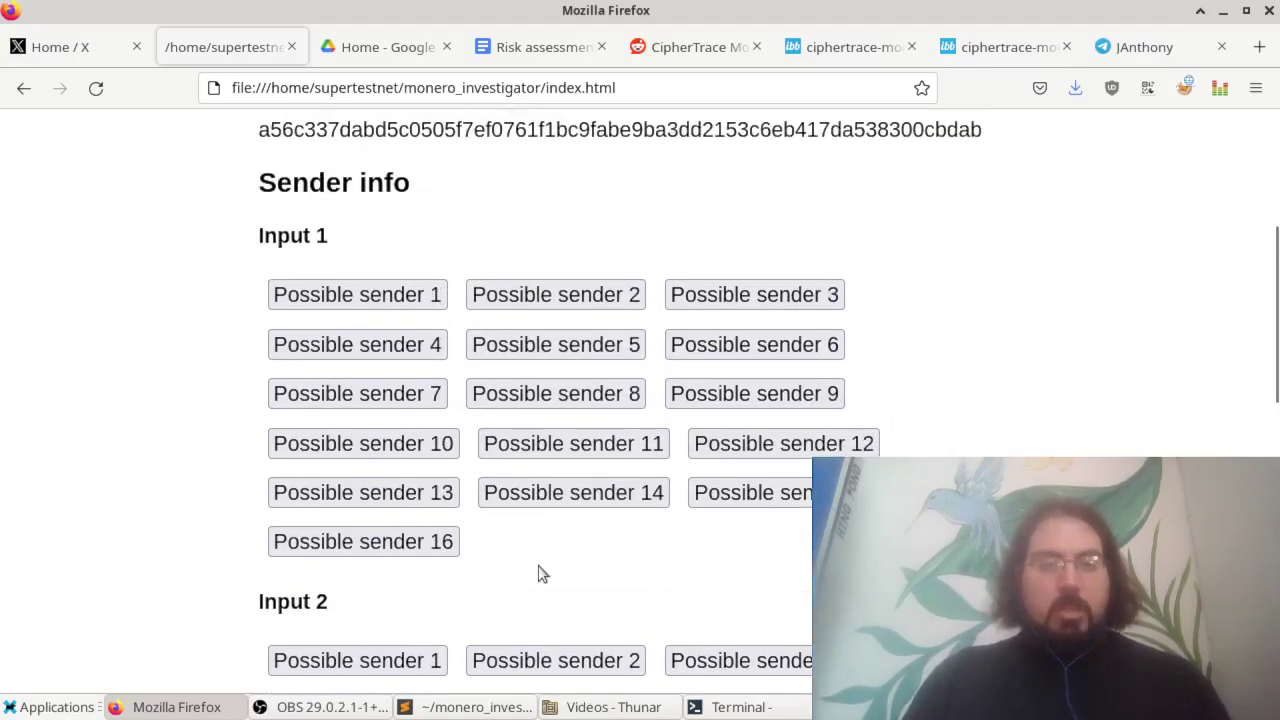
scroll(538, 570, down, 2)
scroll(540, 571, down, 2)
scroll(540, 571, up, 4)
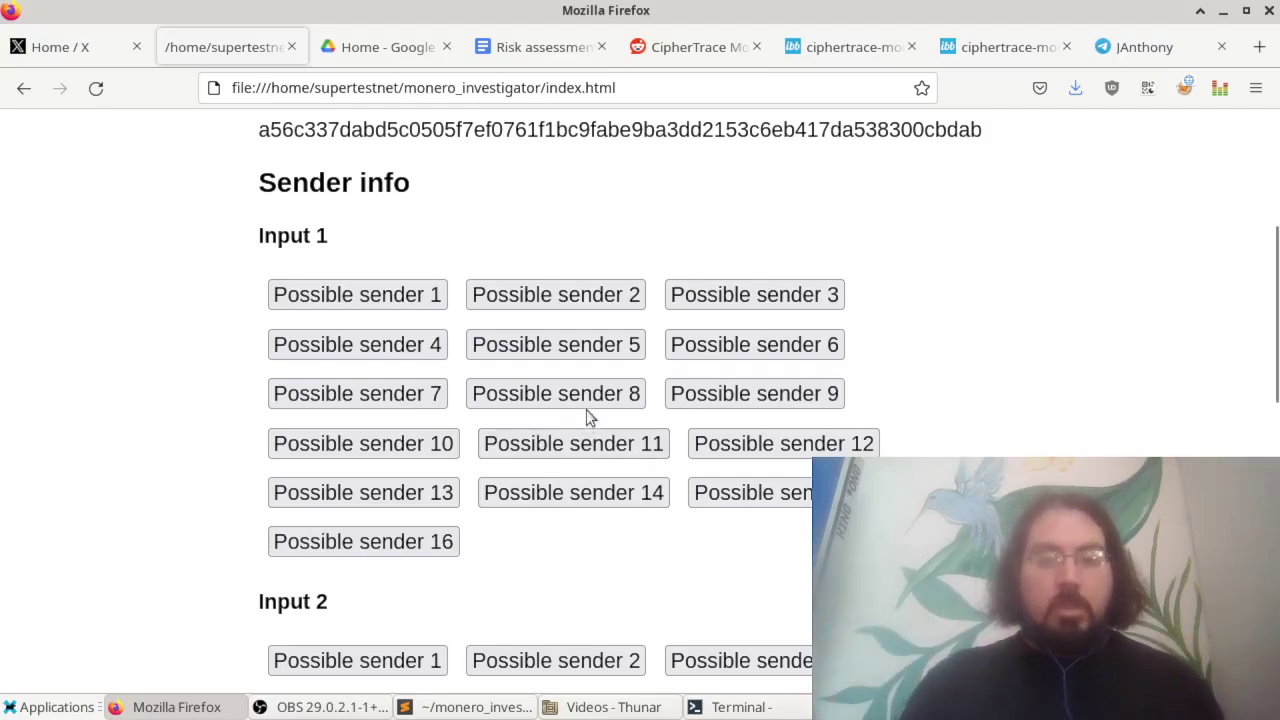
click(562, 358)
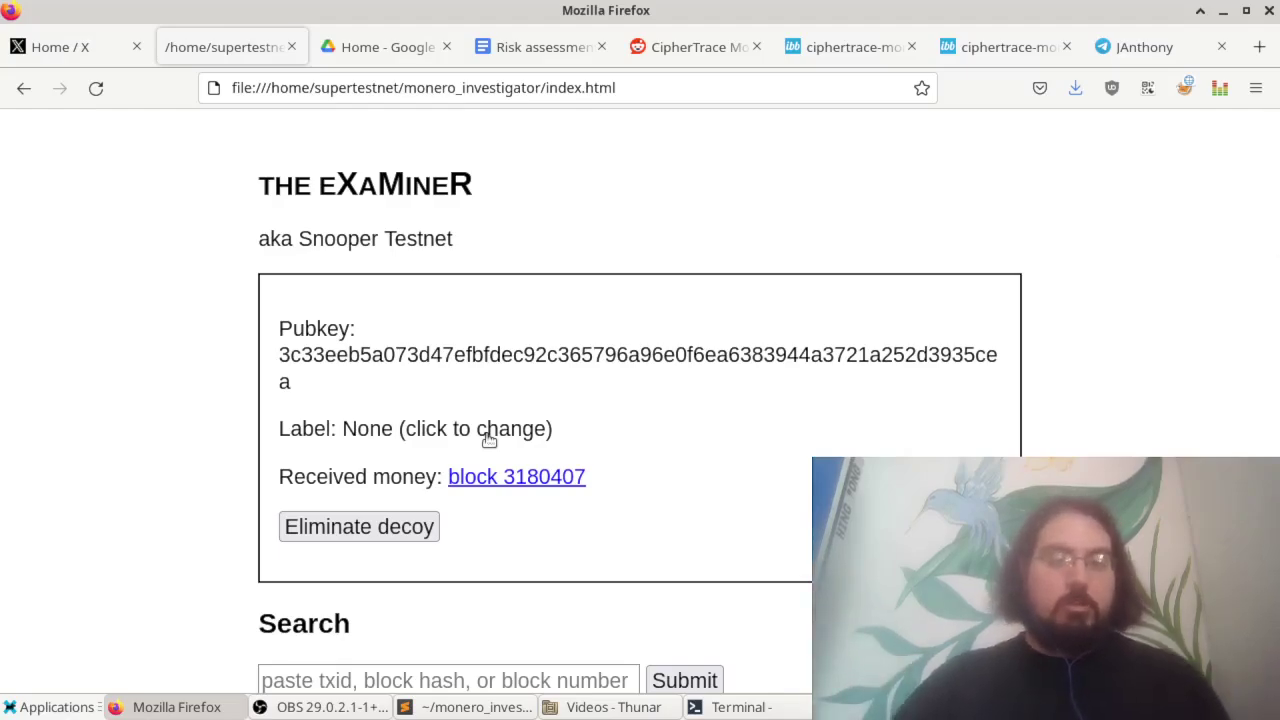
click(488, 436)
text(thi)
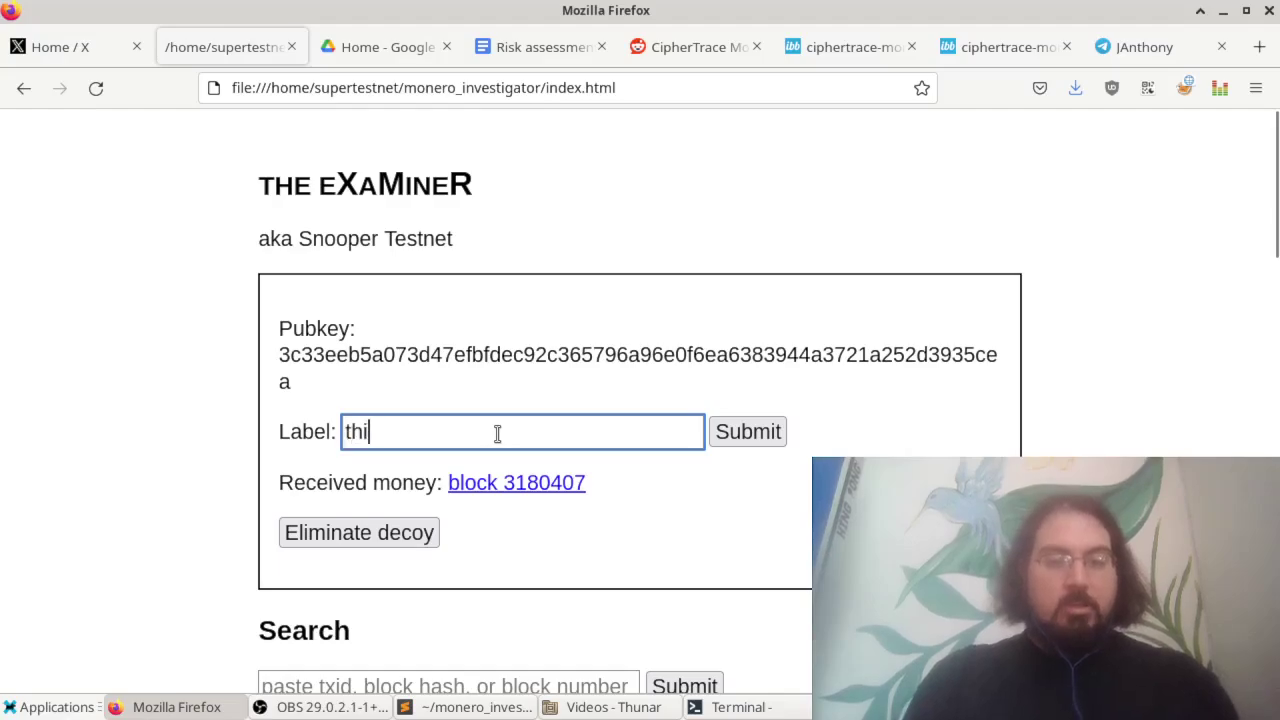
text(s is actual)
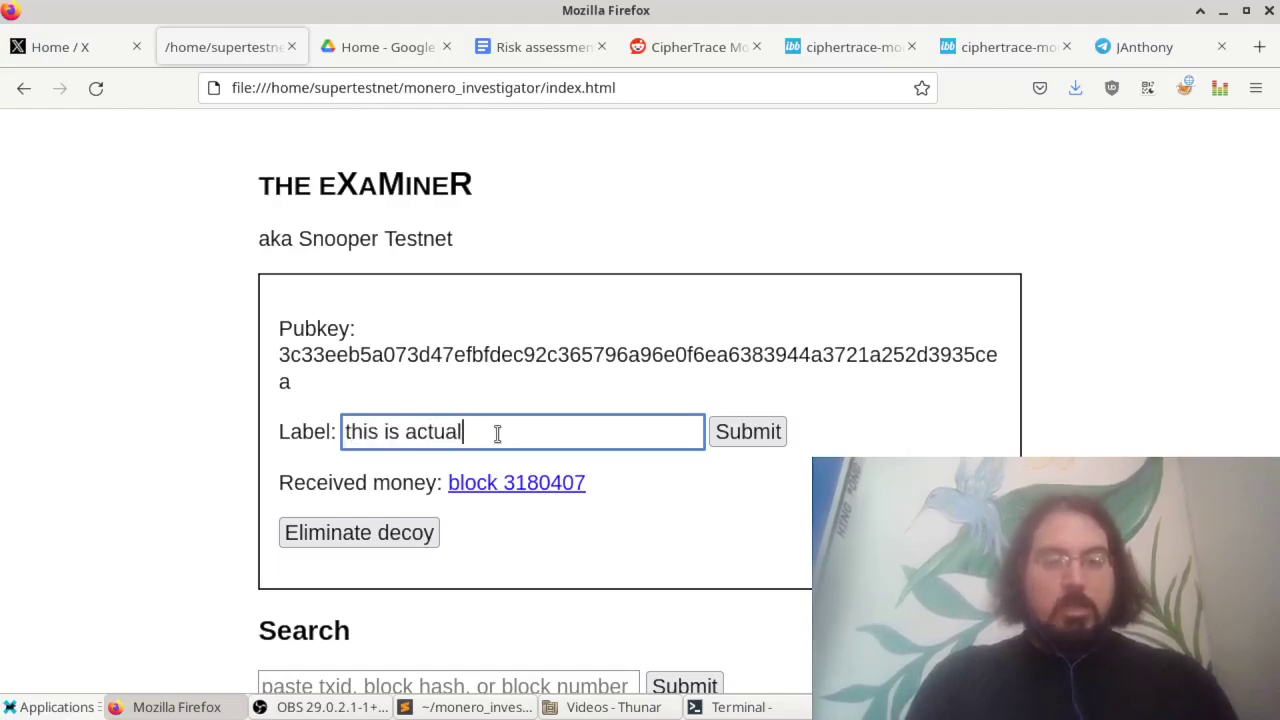
text(ly me)
click(764, 435)
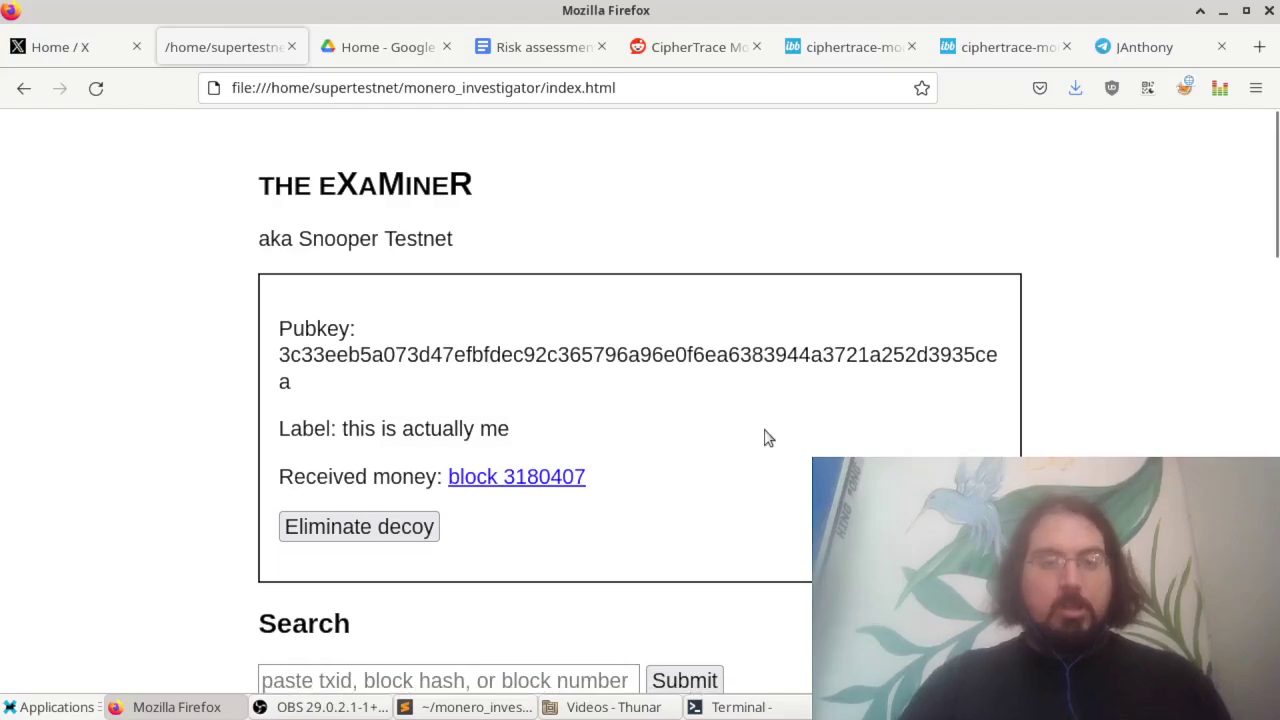
Eliminate possible sender 5 of Input 1 as a decoy and check its entry in the sender list.
click(417, 538)
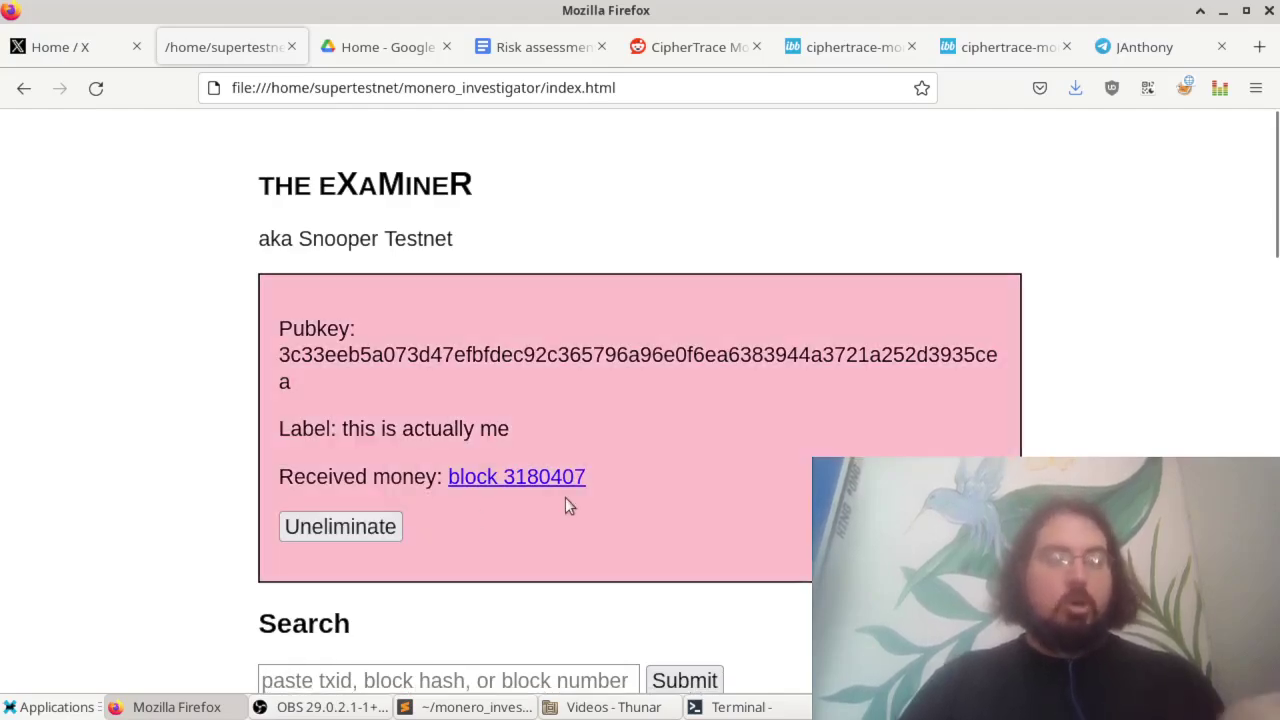
scroll(565, 497, down, 3)
scroll(640, 457, down, 4)
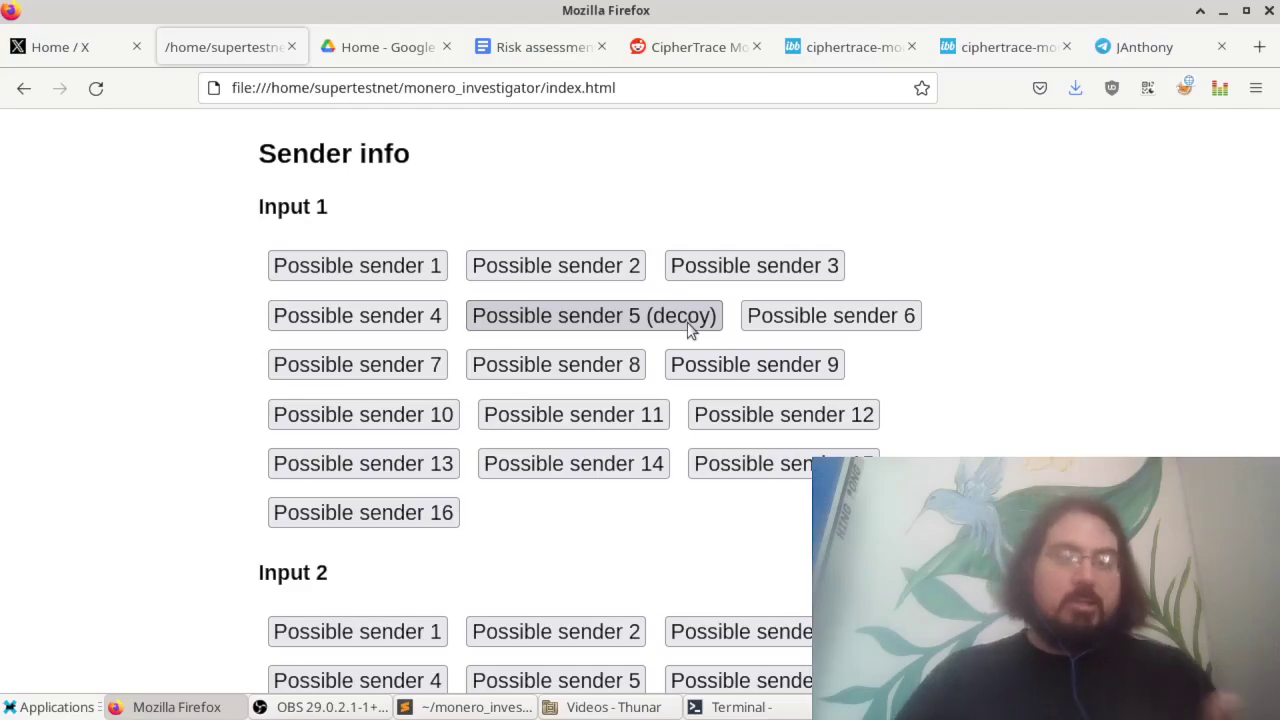
scroll(689, 330, up, 4)
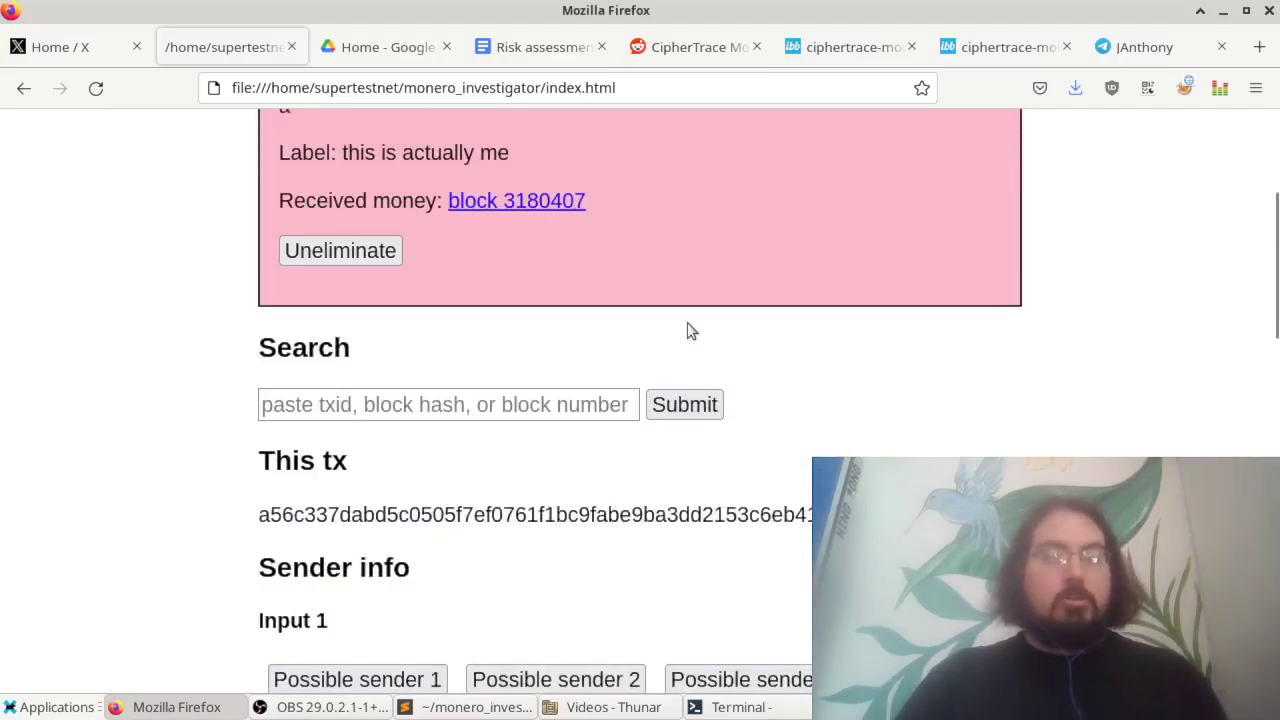
scroll(688, 330, up, 1)
Open possible sender 12 of Input 1, eliminate it as a decoy, and review the sender list.
scroll(686, 330, down, 5)
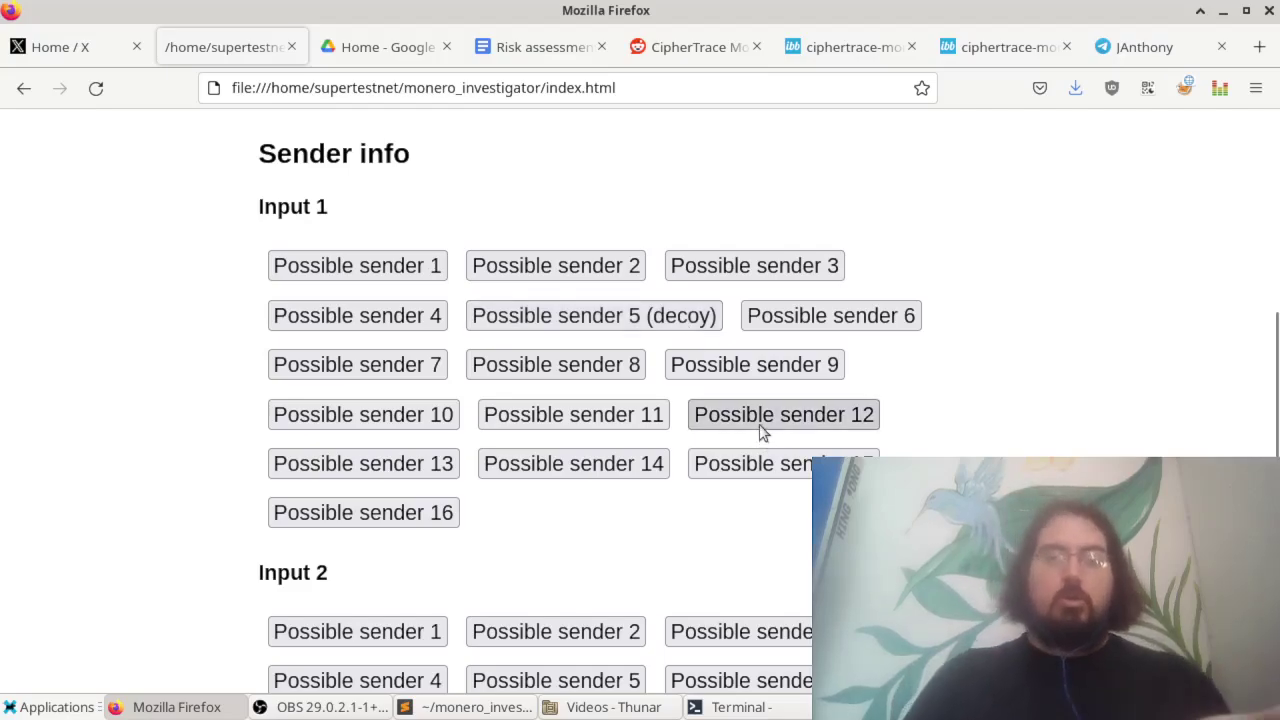
click(760, 430)
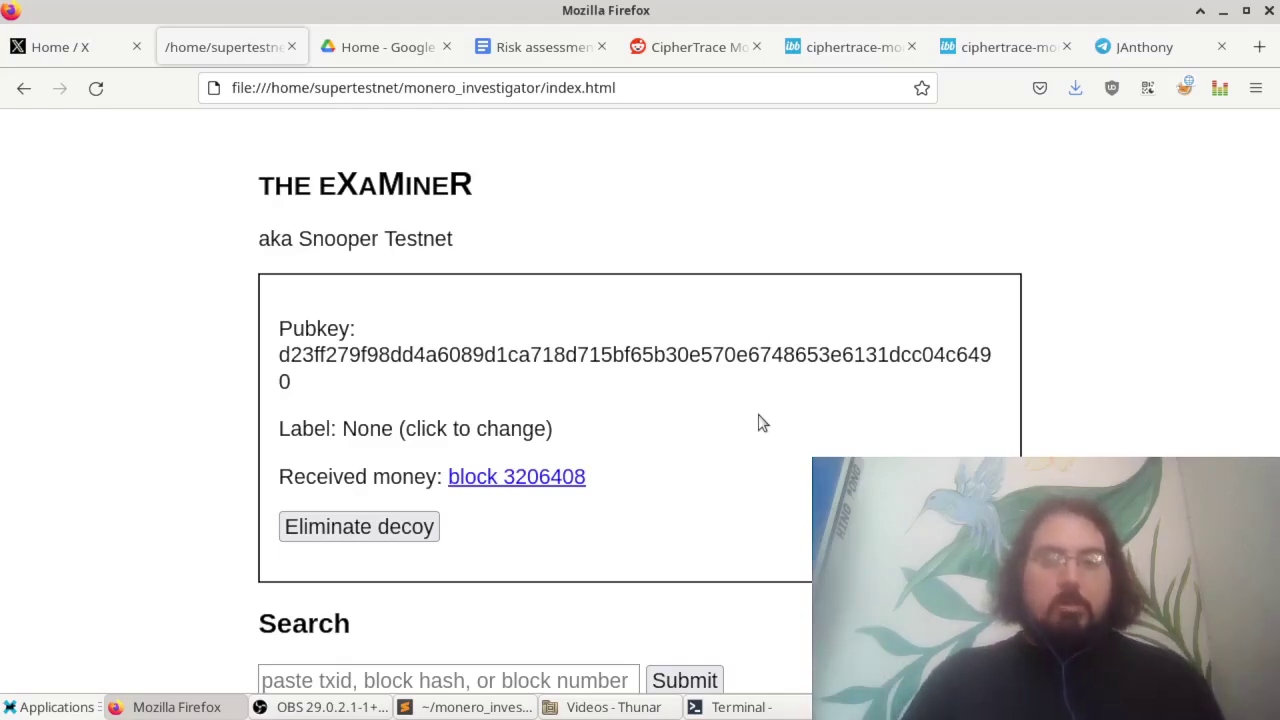
double_click(615, 358)
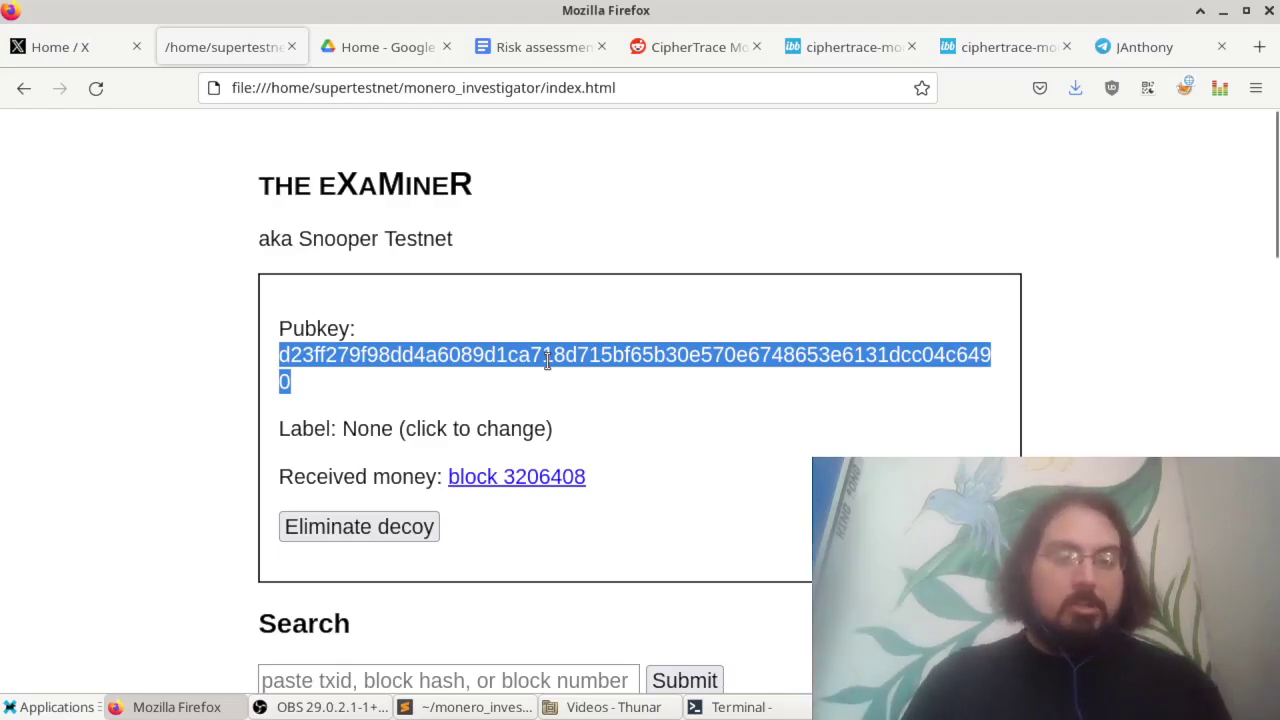
scroll(549, 368, down, 3)
scroll(549, 368, up, 3)
click(322, 527)
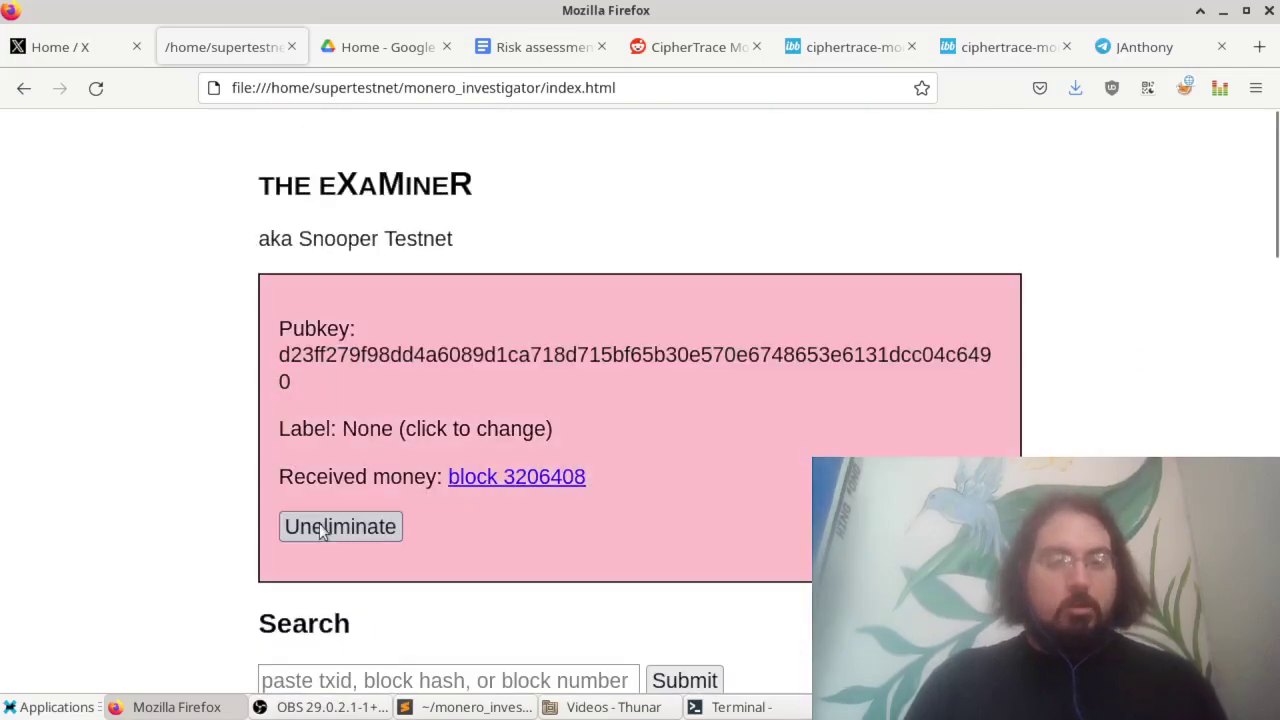
scroll(780, 572, down, 5)
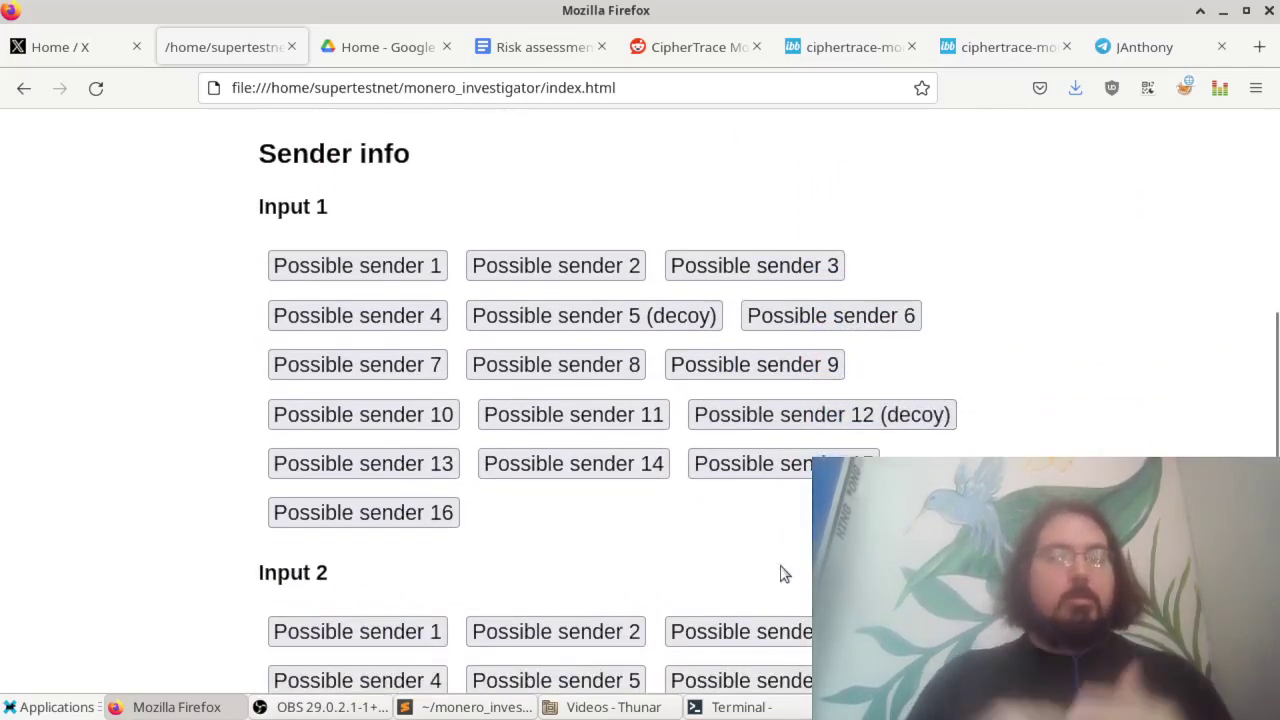
scroll(784, 574, down, 3)
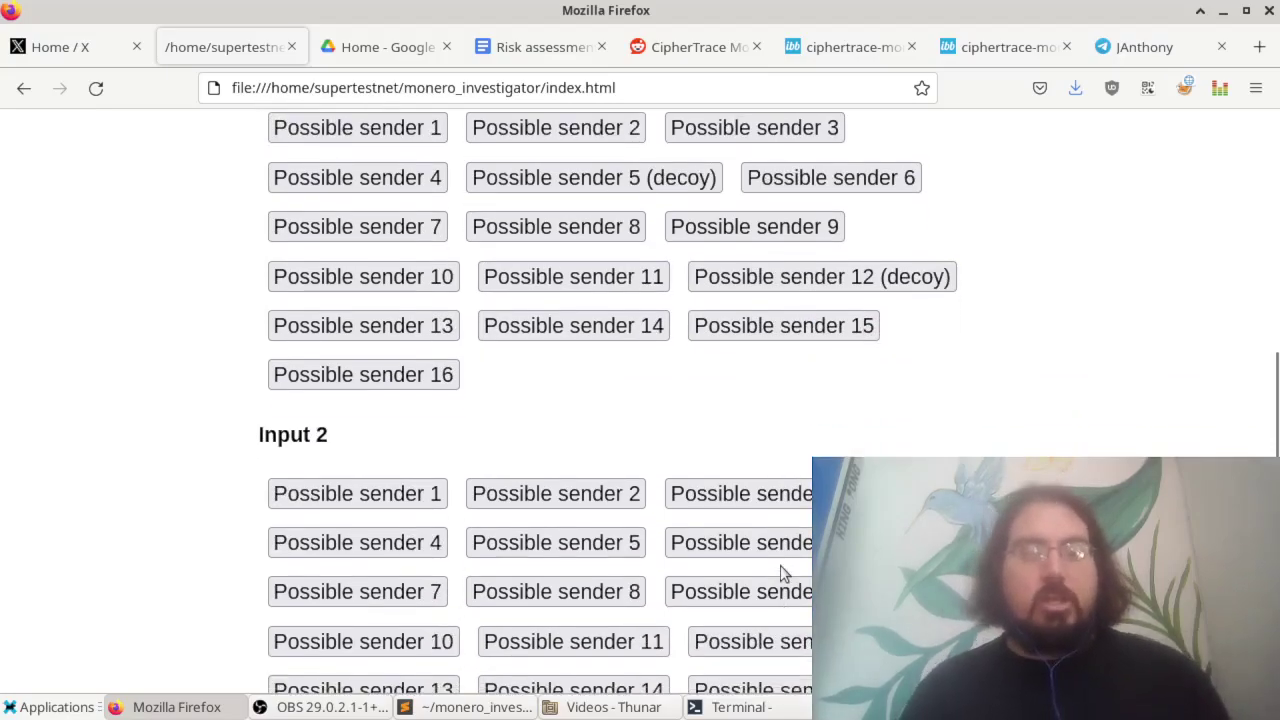
scroll(680, 277, up, 2)
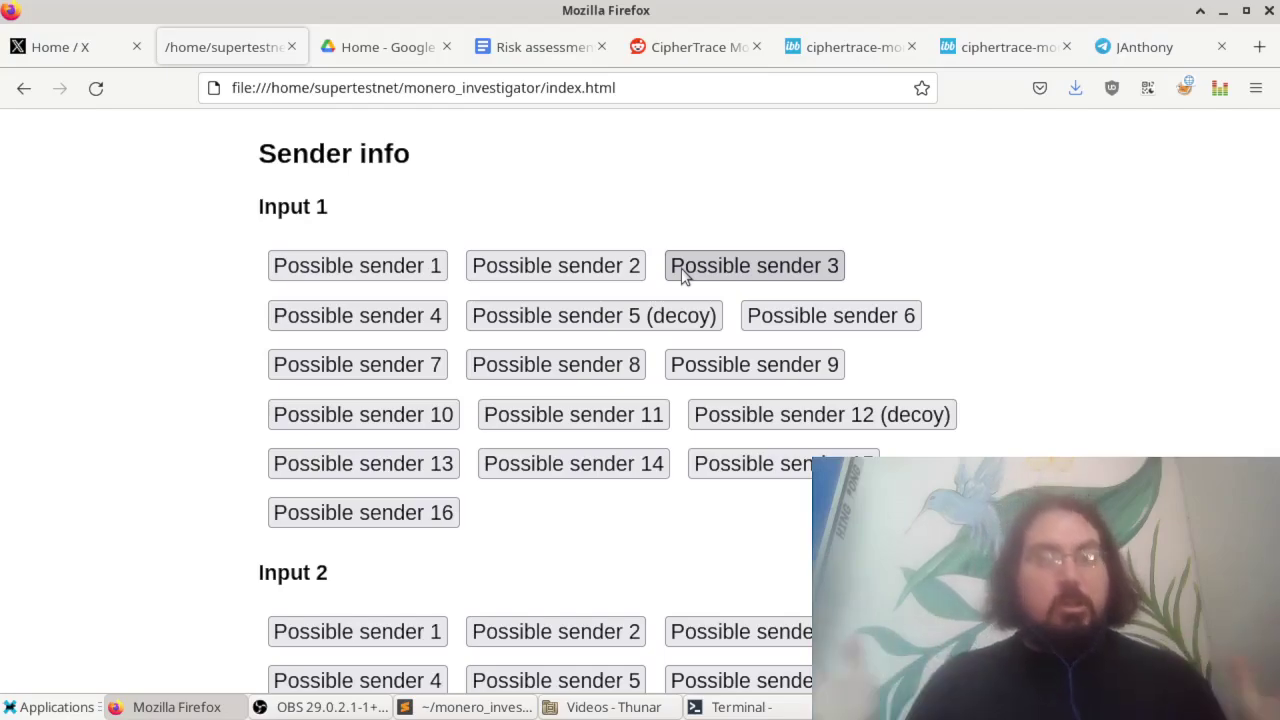
Reload the block explorer page in demo mode by appending ?demo=true to its address.
click(650, 88)
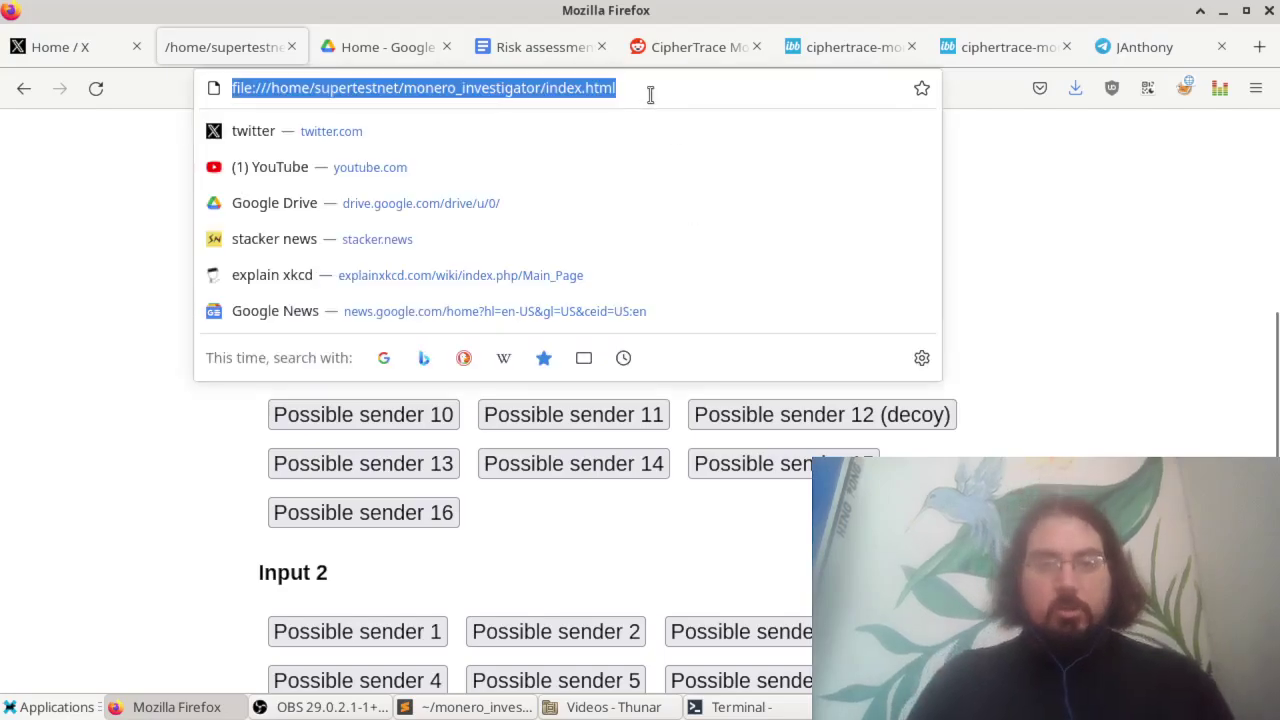
key(Down)
key(Up)
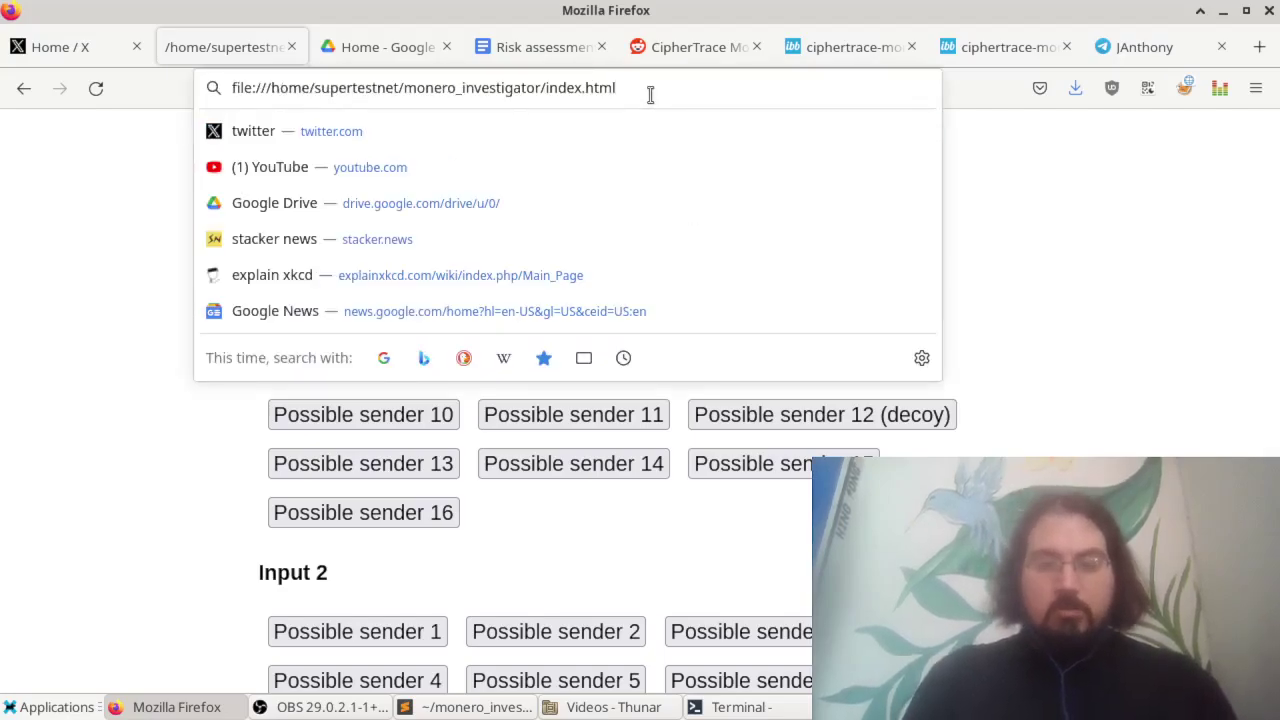
text(?demo=)
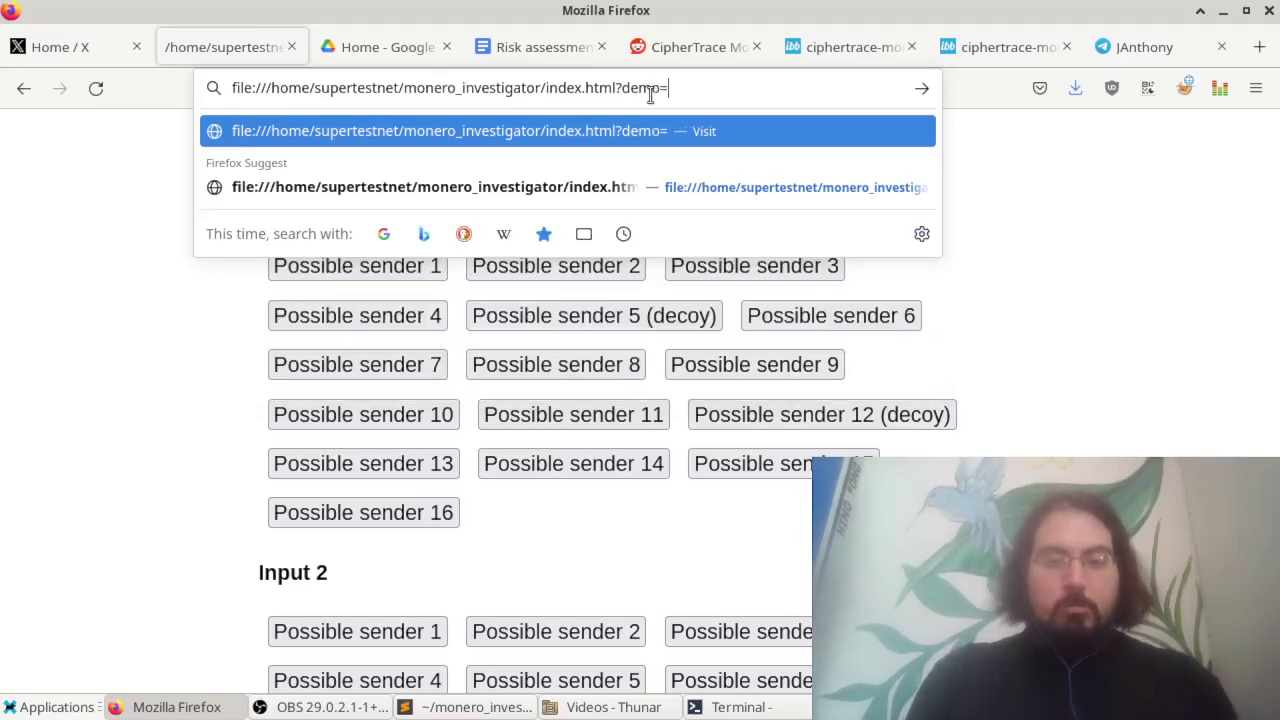
text(true)
key(Return)
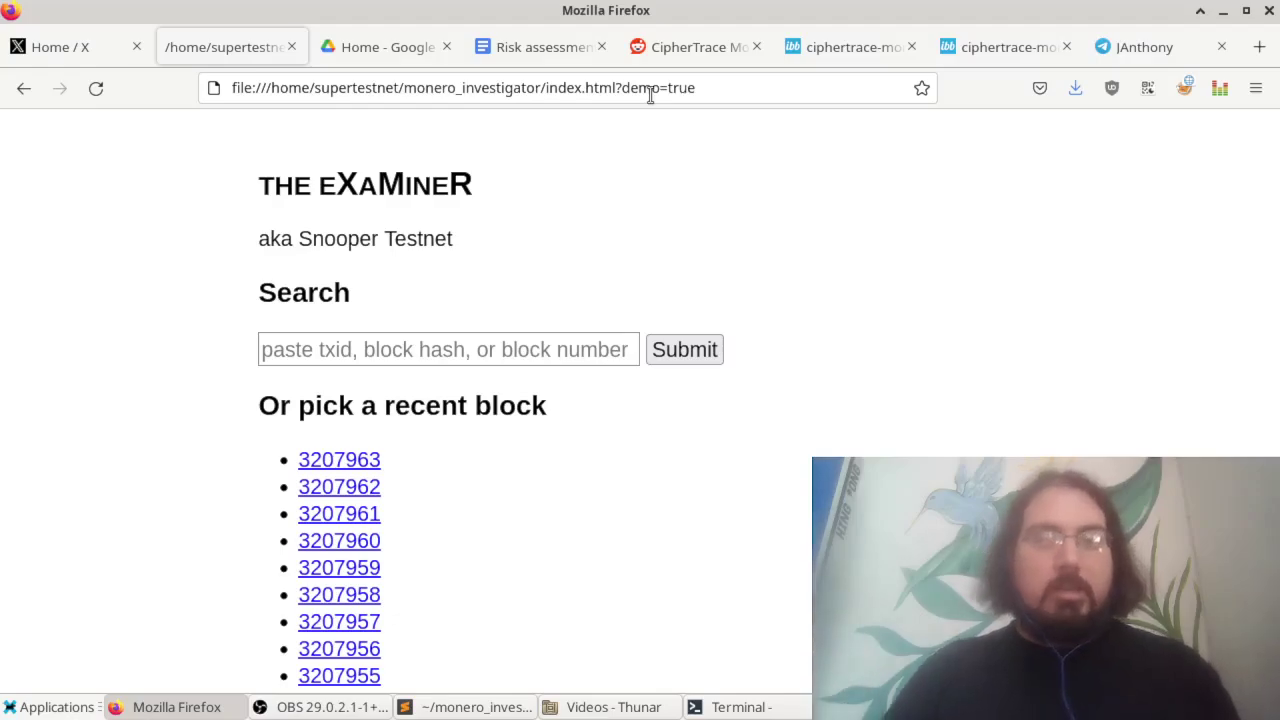
Open the Exploring Monero document from Google Drive and copy the standalone transaction ID above the multiple-inputs example.
click(550, 53)
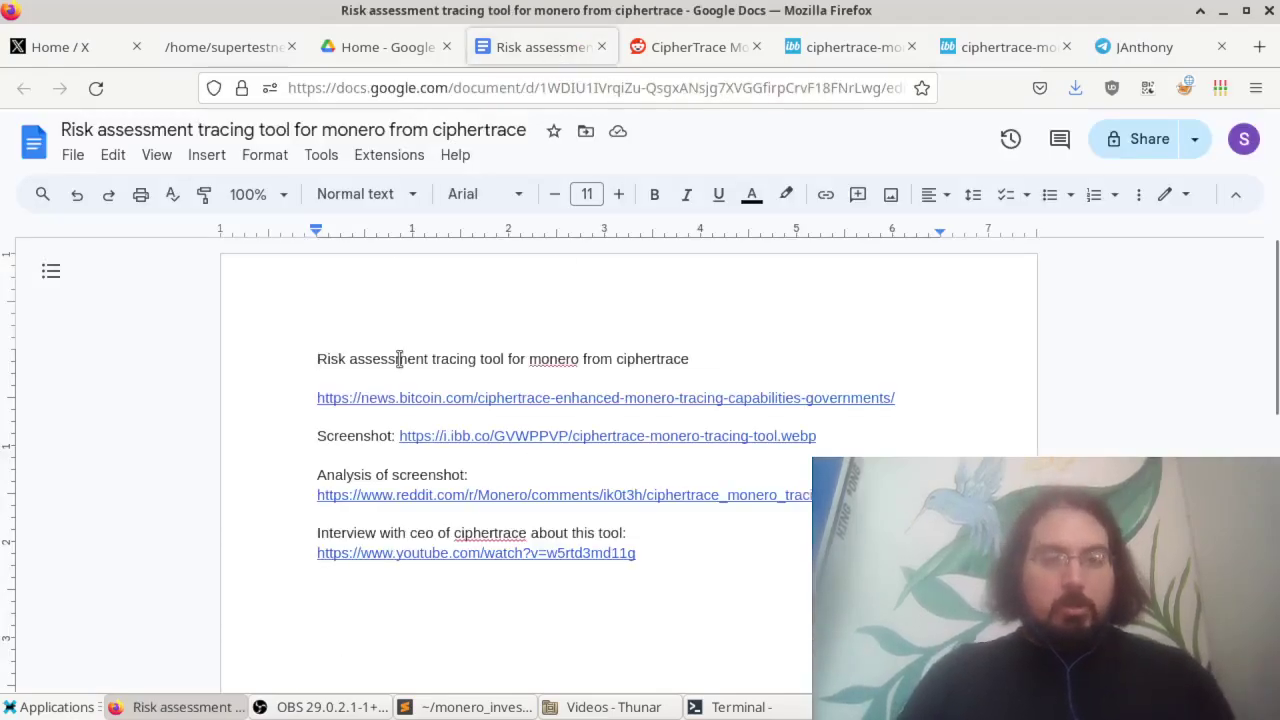
key(ctrl+Tab)
click(850, 47)
key(ctrl+shift+Tab)
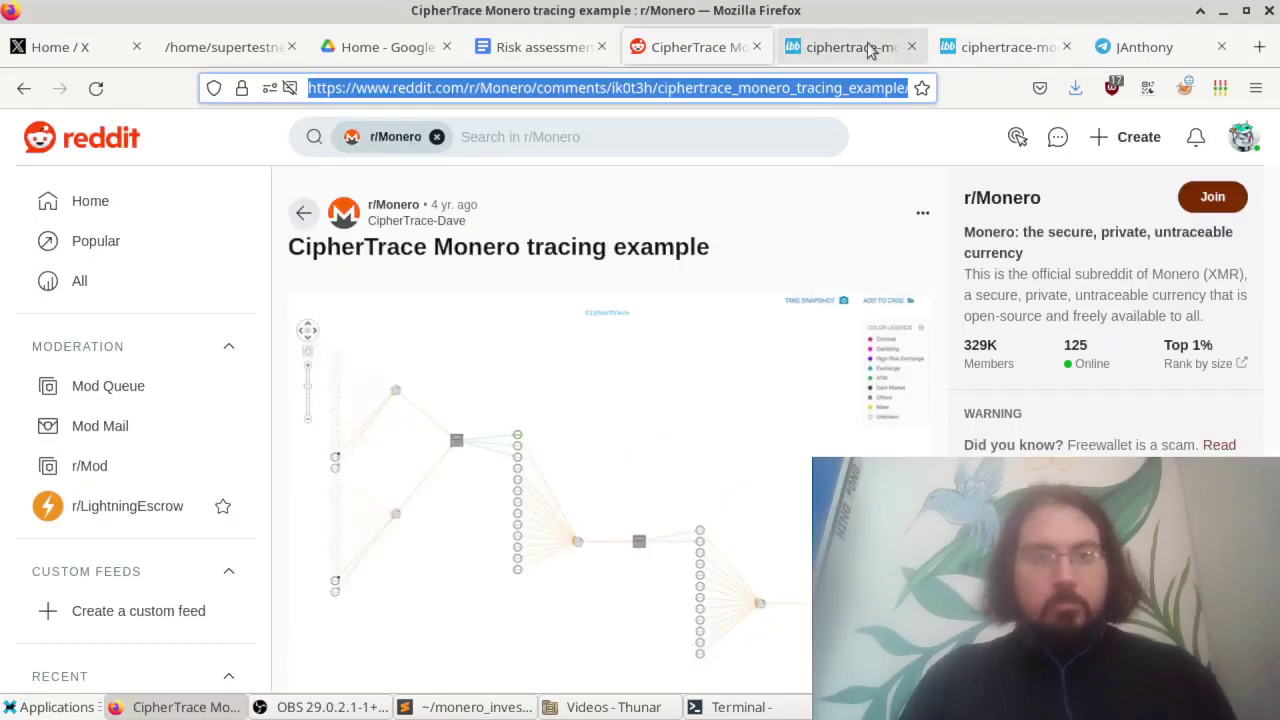
key(ctrl+shift+Tab)
key(ctrl+shift+Tab)
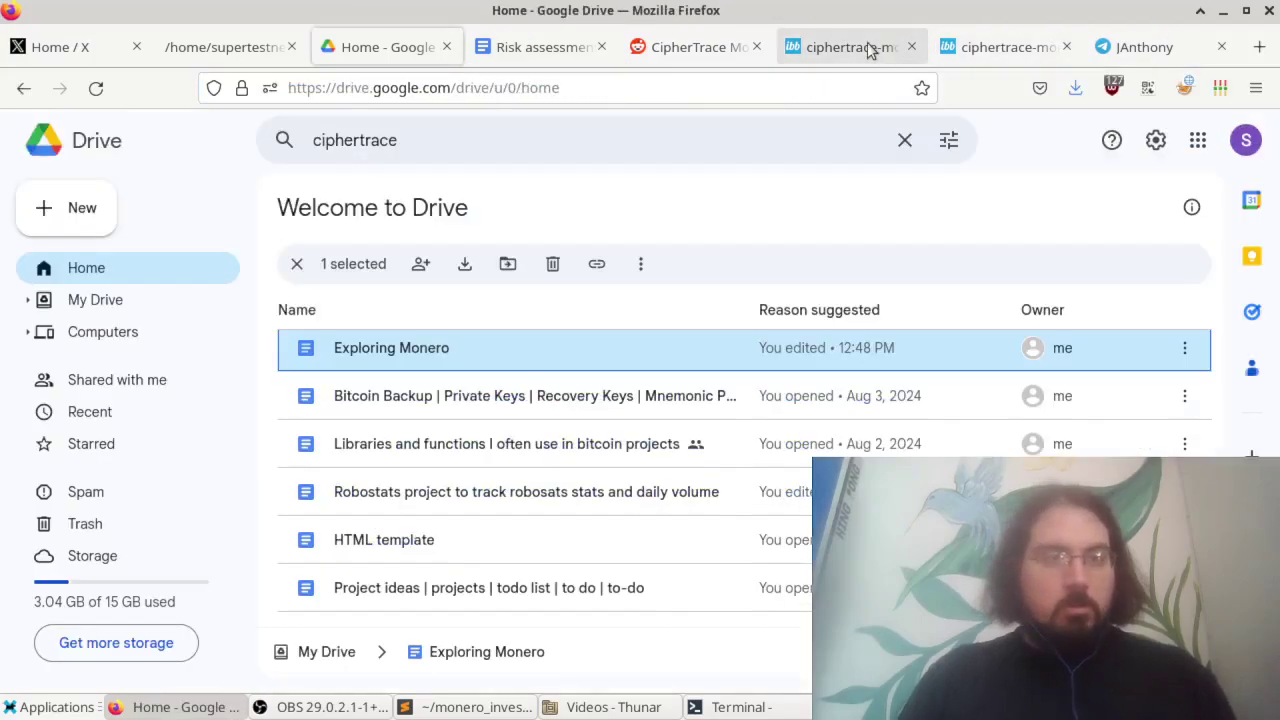
double_click(455, 347)
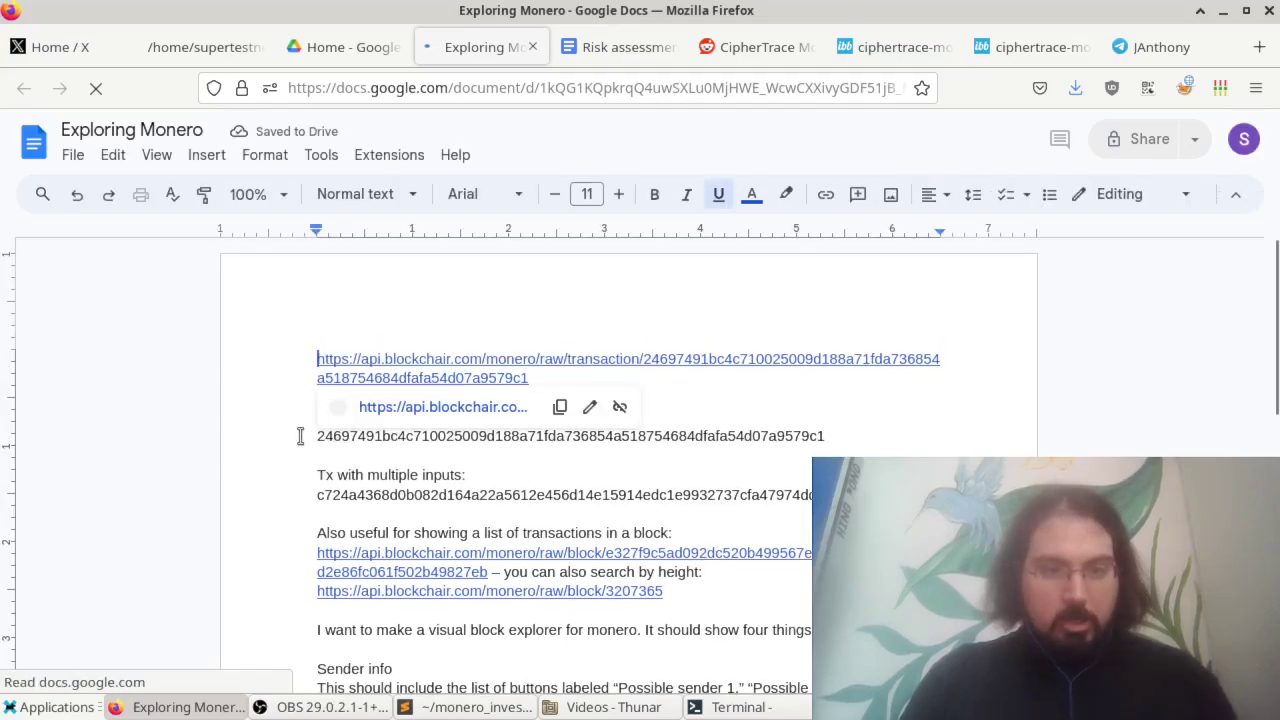
double_click(298, 435)
key(ctrl+shift+Tab)
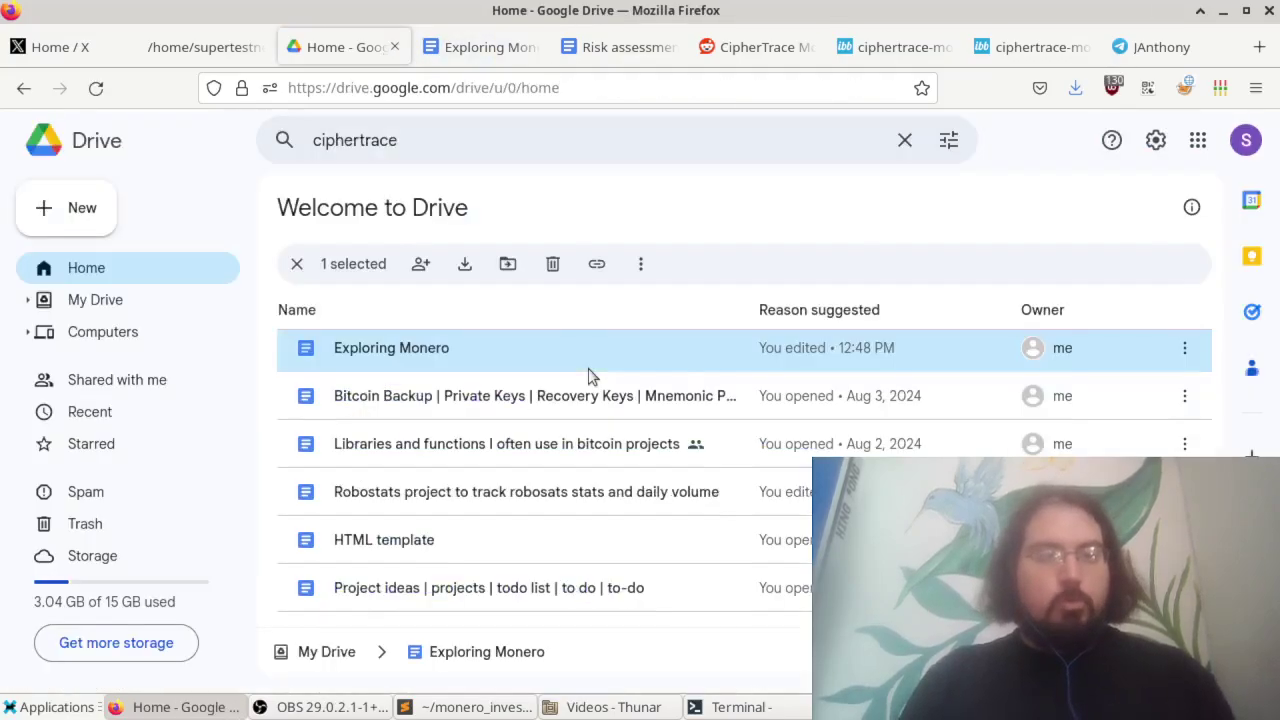
Search the block explorer for the copied transaction ID and review the possible senders of Input 1.
key(ctrl+shift+Tab)
click(551, 347)
key(ctrl+v)
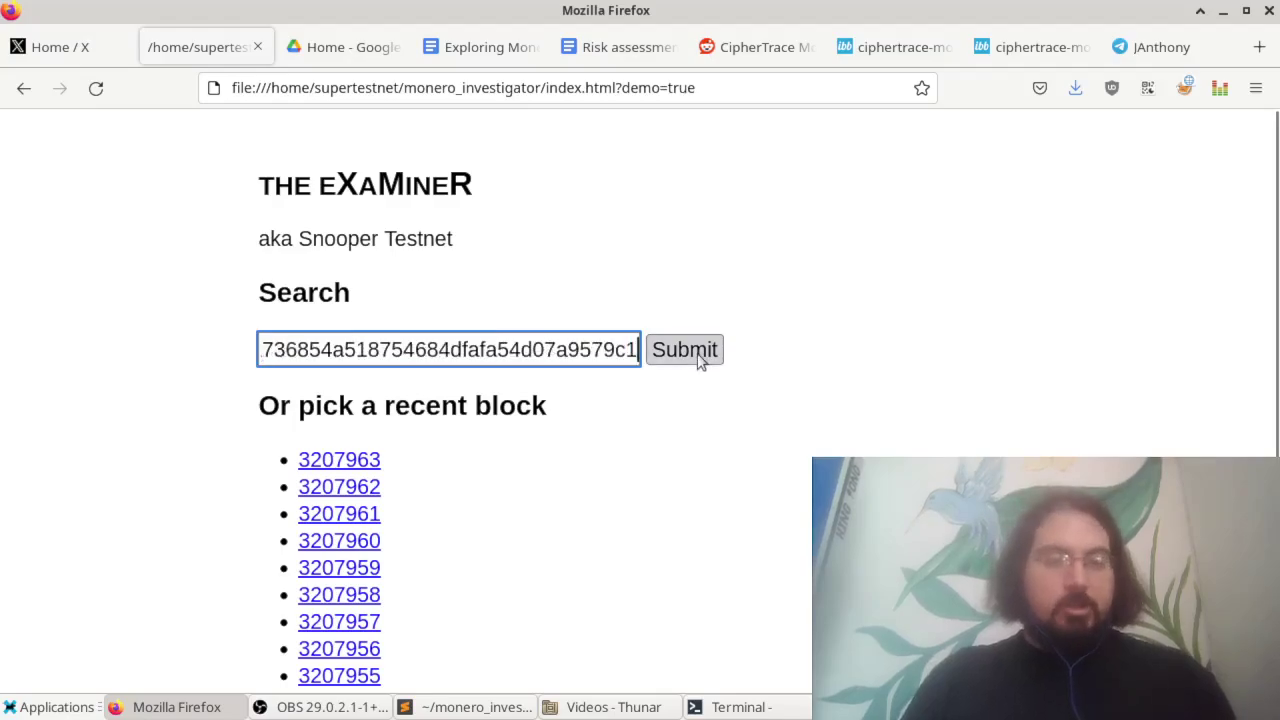
click(697, 353)
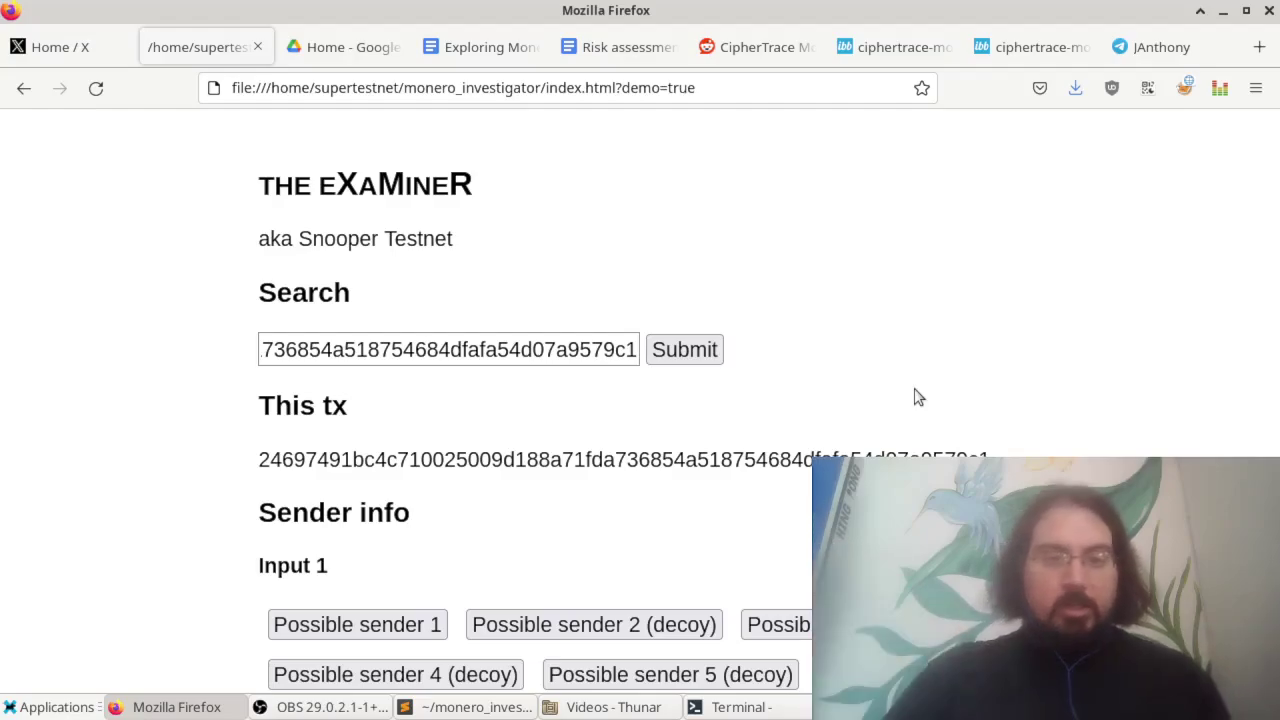
scroll(918, 397, down, 3)
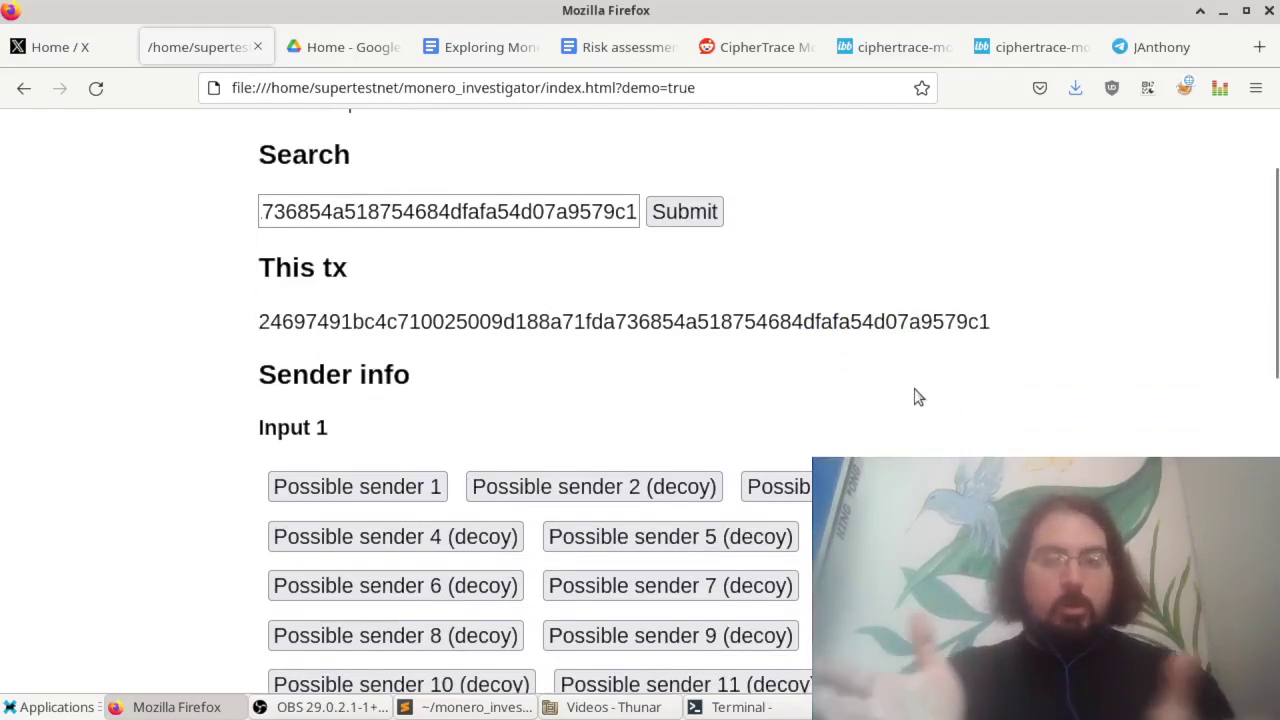
scroll(918, 397, down, 3)
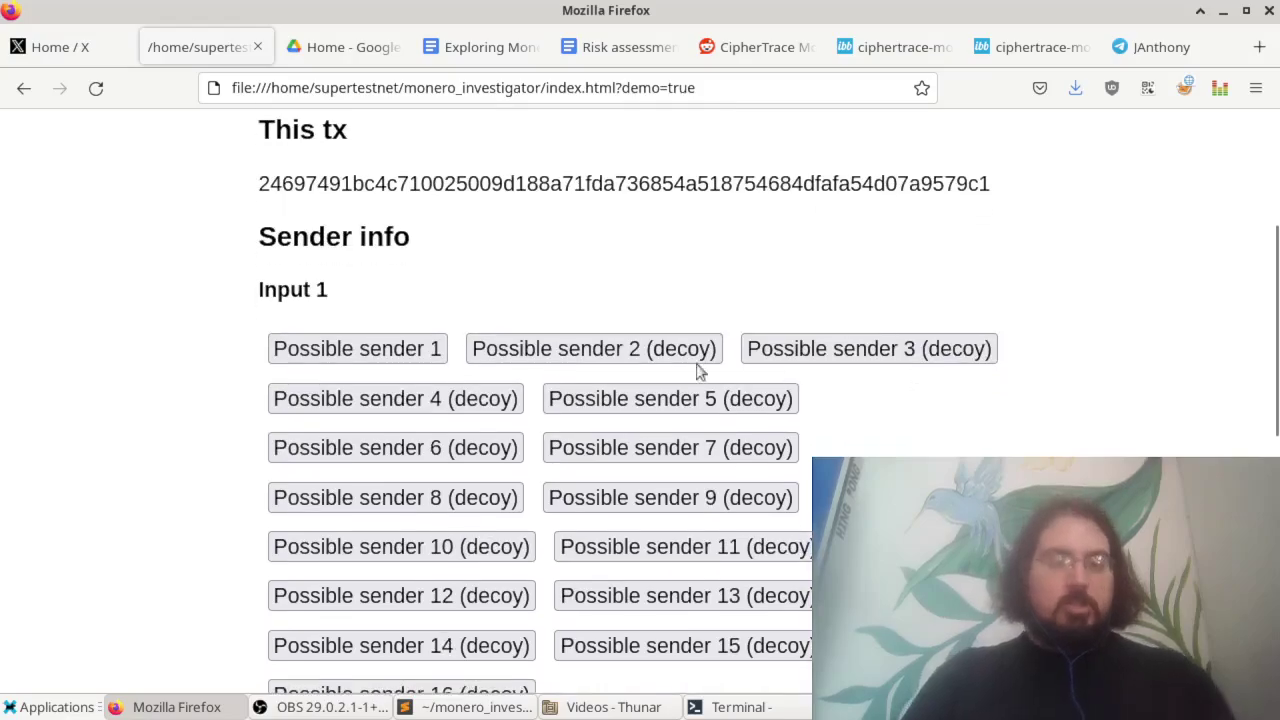
scroll(805, 450, down, 3)
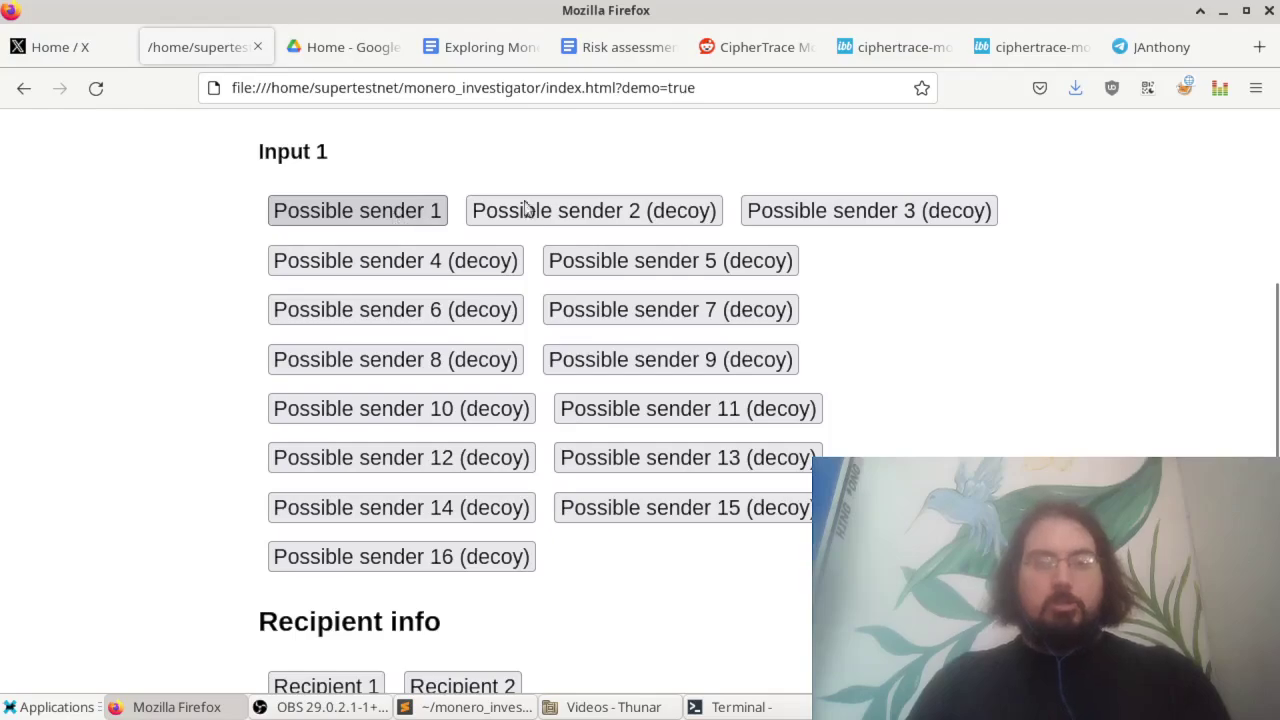
Open two eliminated decoys of Input 1 and compare their receiving blocks with the transaction's mined block.
click(487, 263)
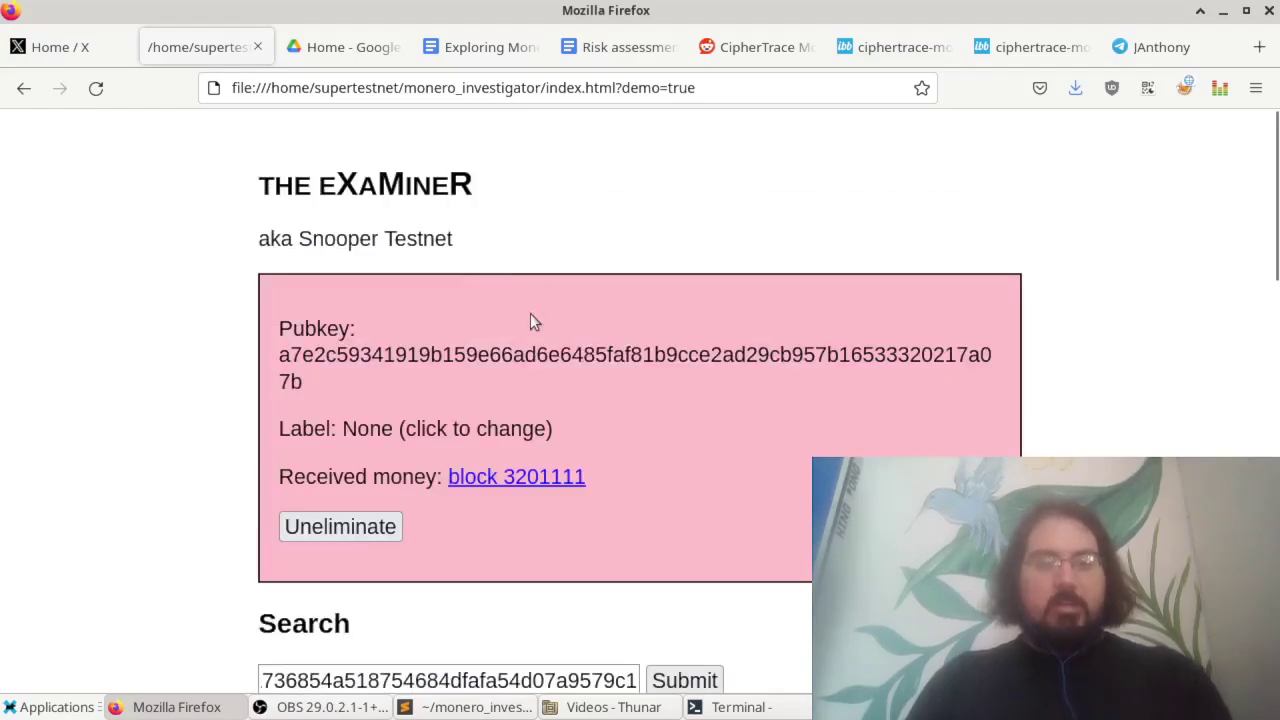
scroll(508, 430, down, 12)
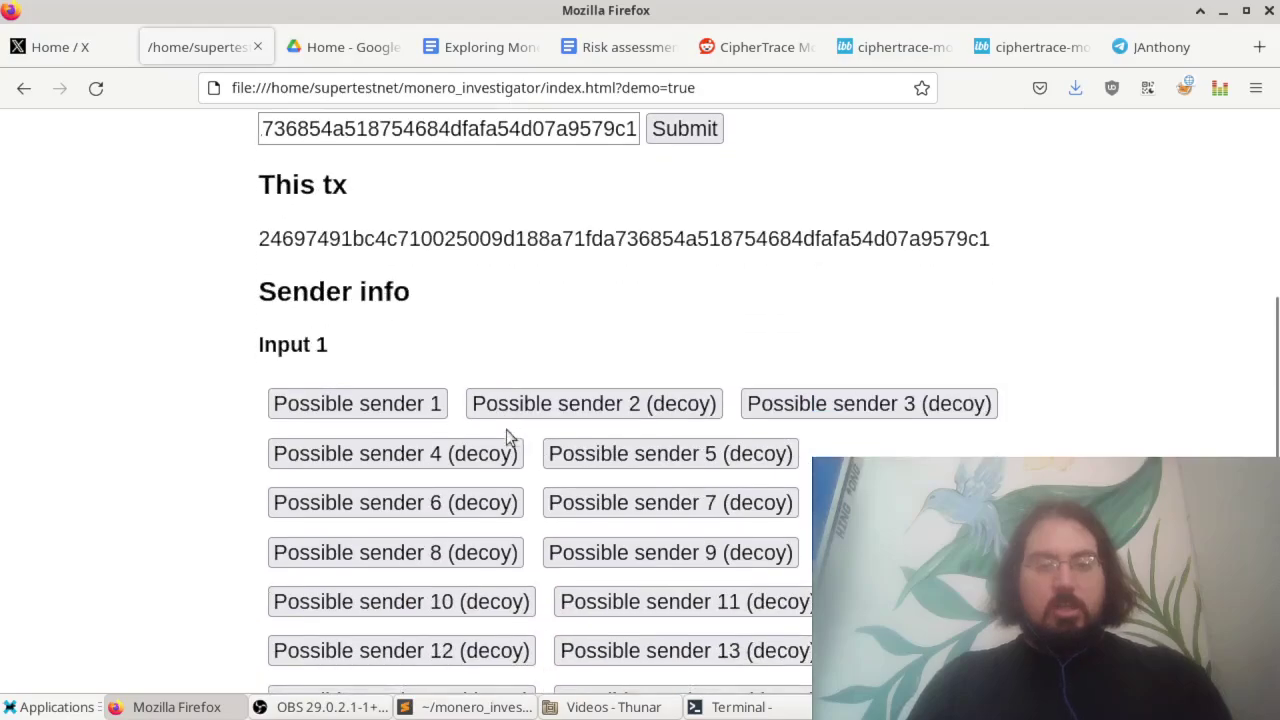
click(615, 556)
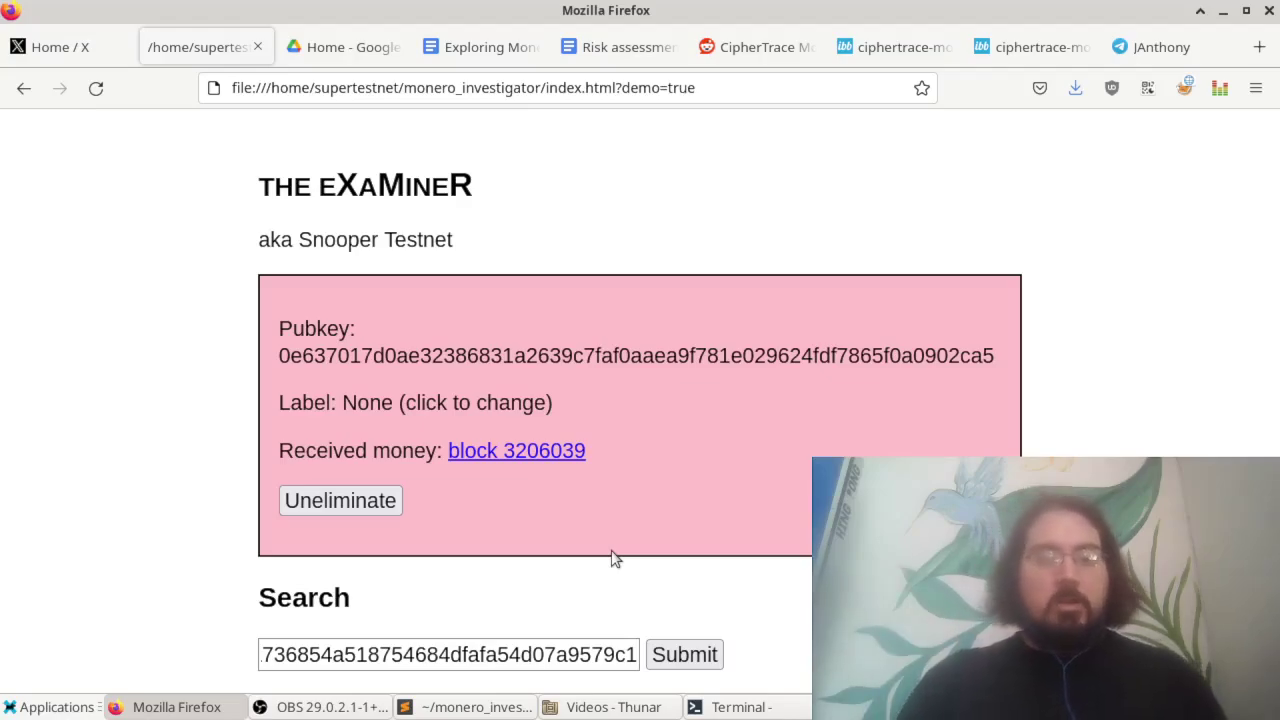
scroll(615, 558, down, 10)
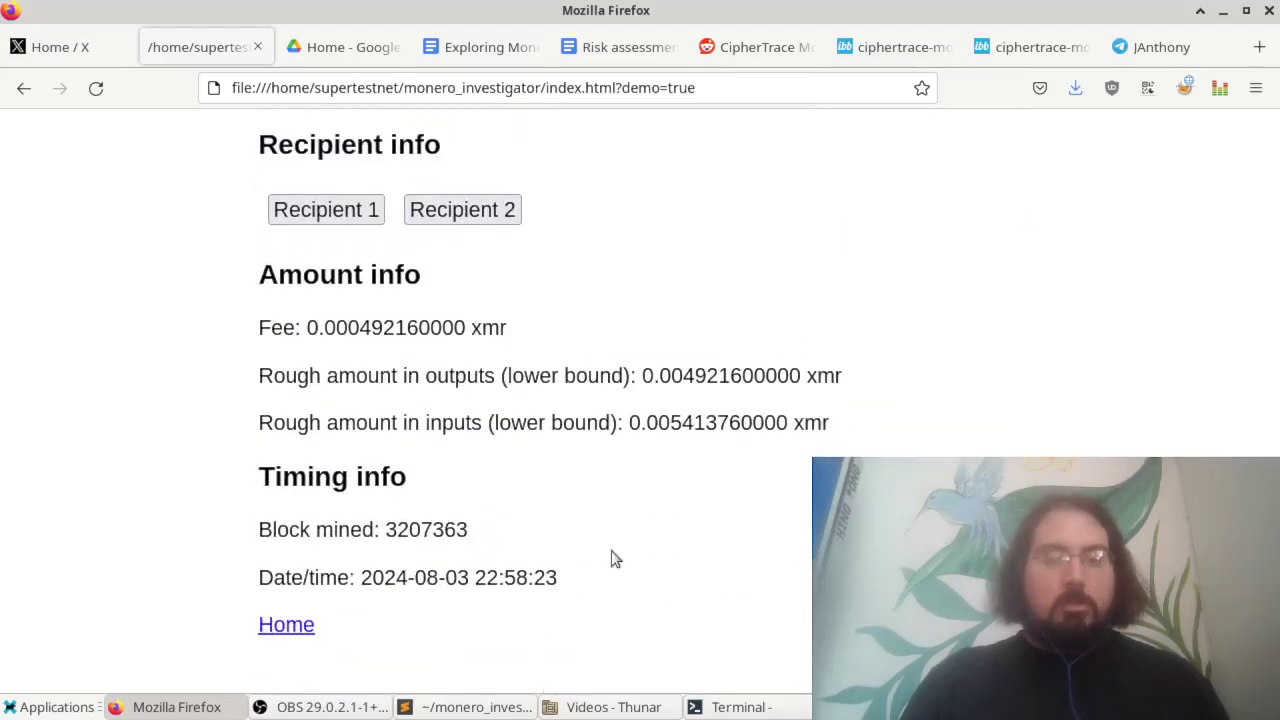
double_click(410, 529)
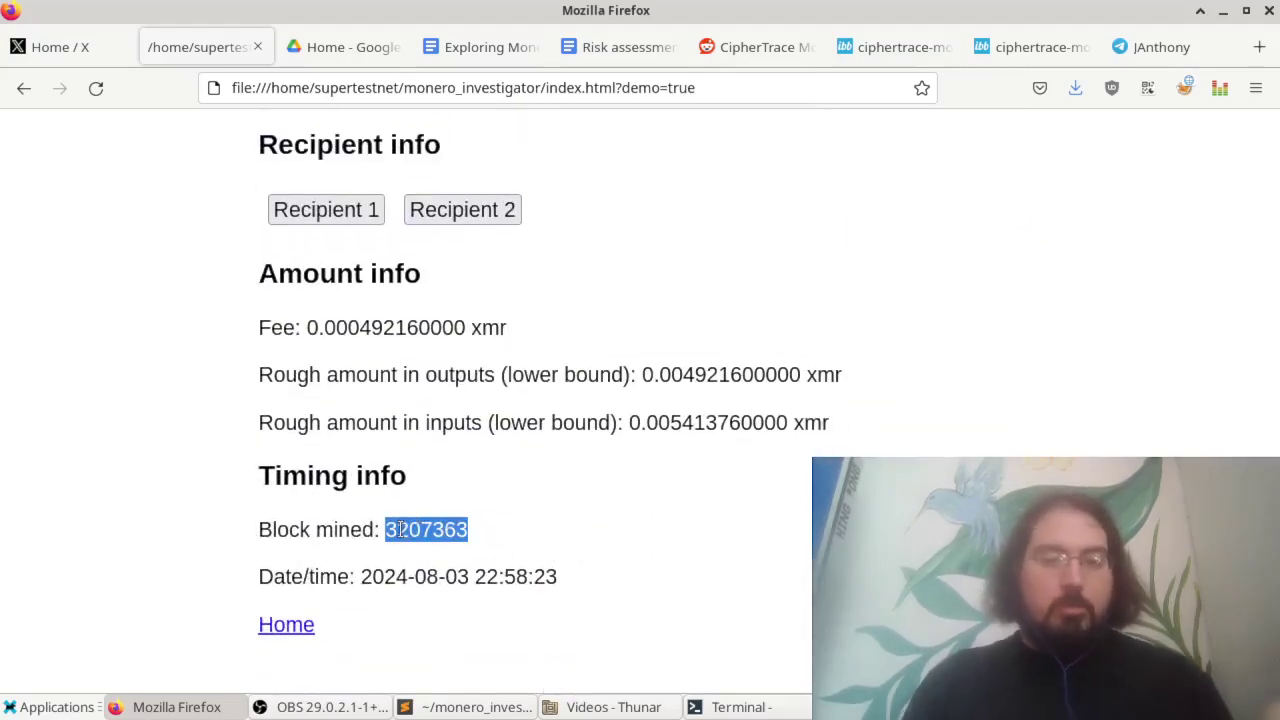
scroll(432, 529, up, 10)
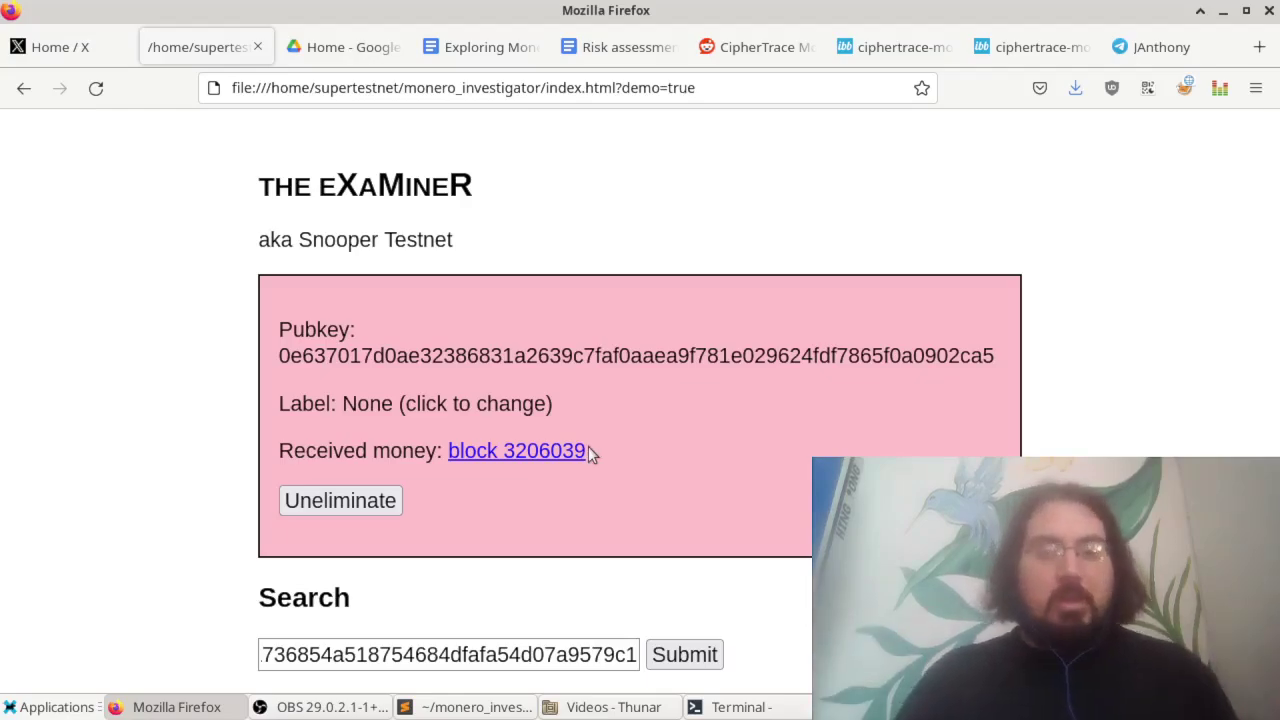
Open another eliminated decoy of Input 1 and highlight the block number where it received money.
scroll(588, 446, down, 2)
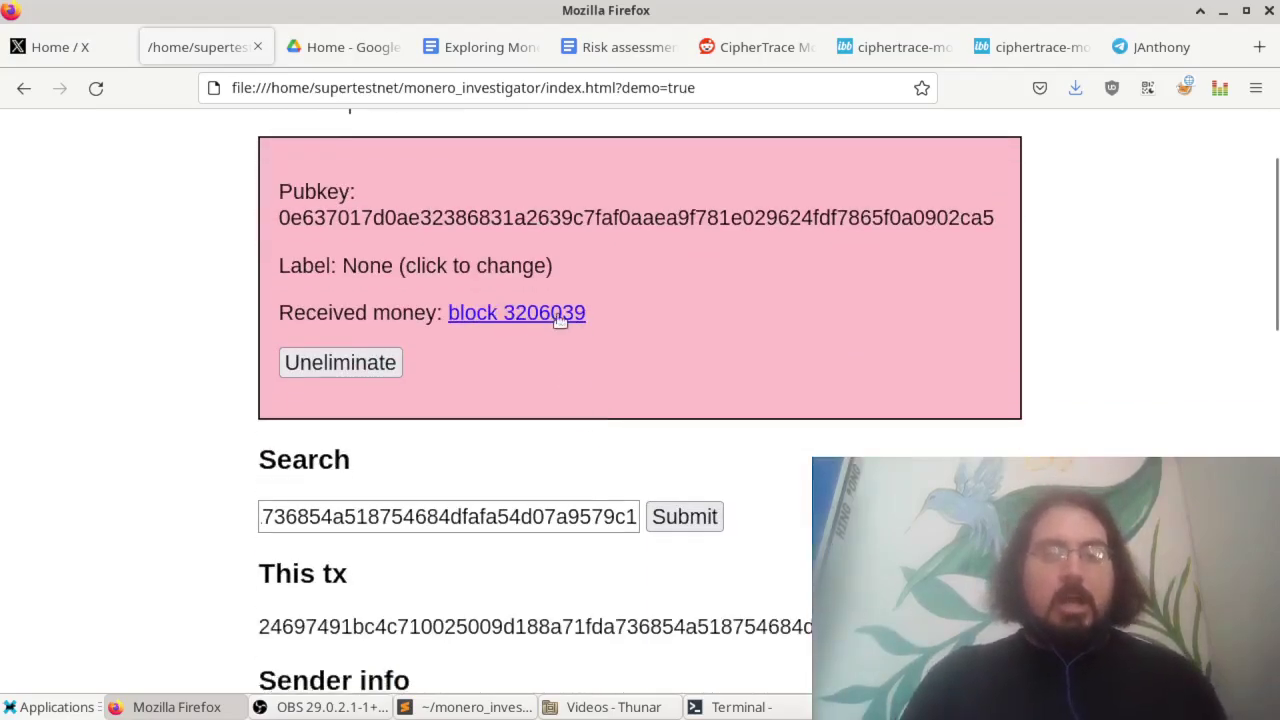
scroll(613, 318, down, 10)
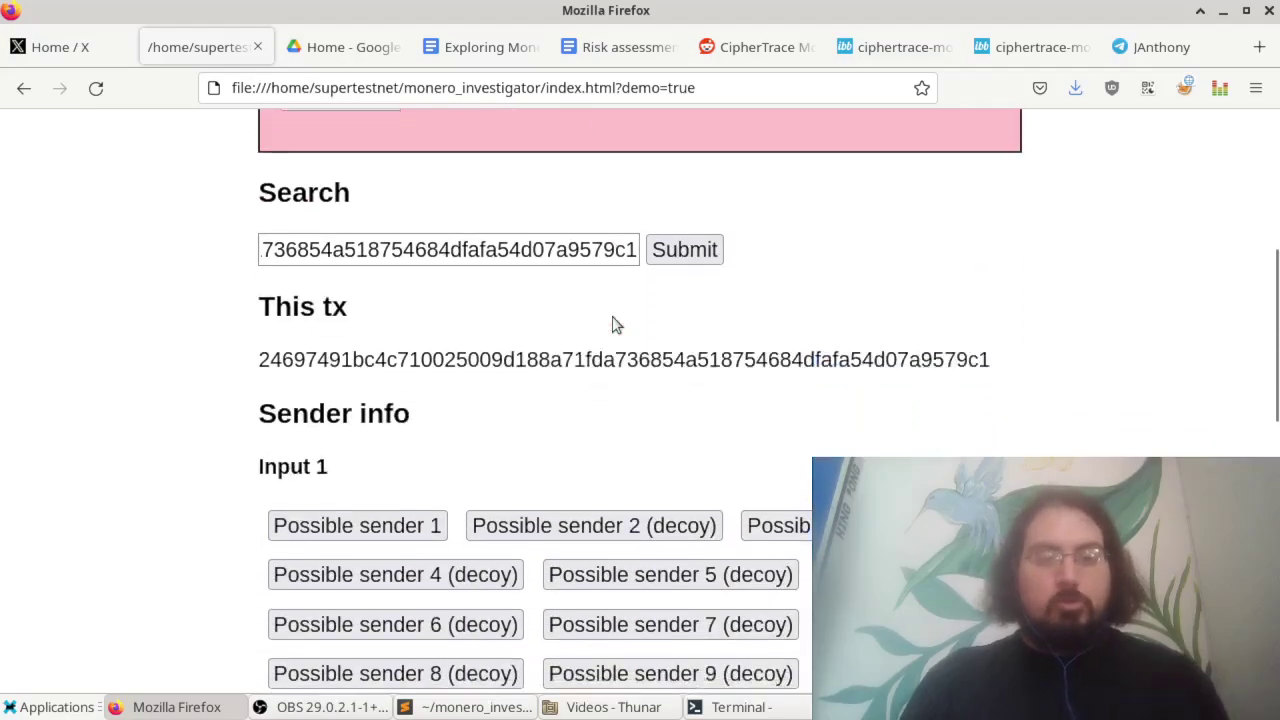
click(691, 261)
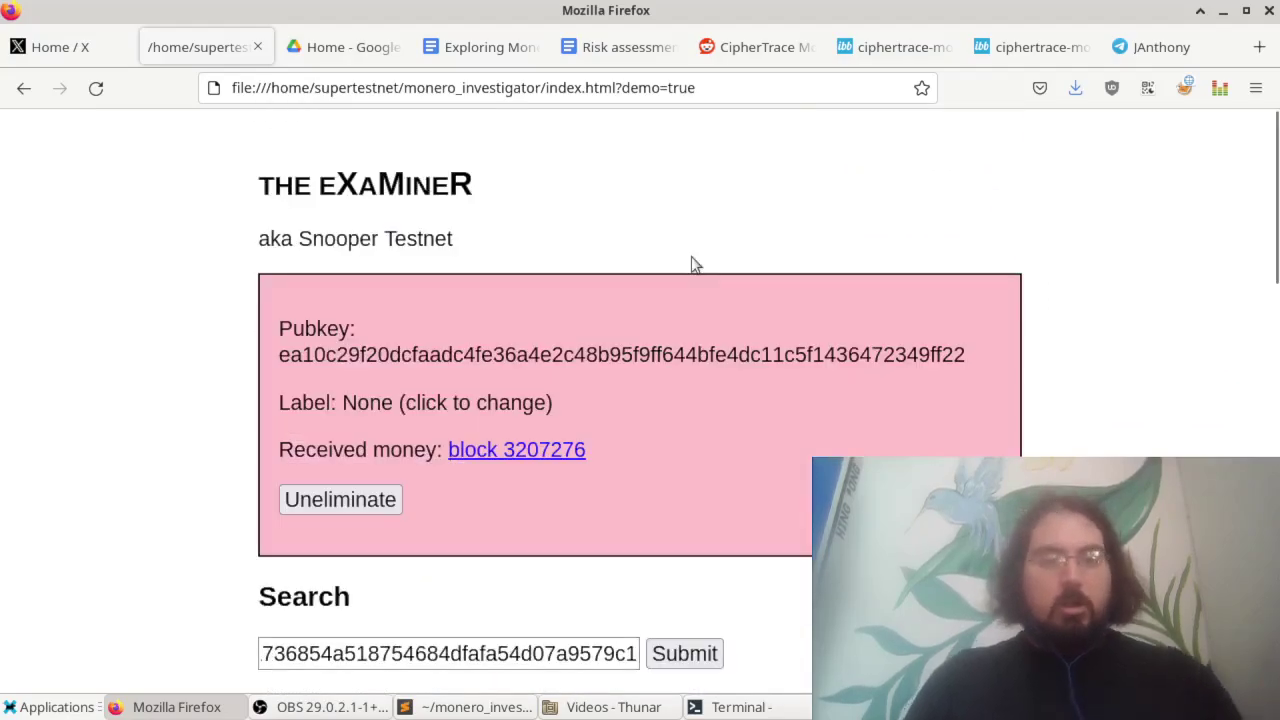
drag(606, 451, 505, 455)
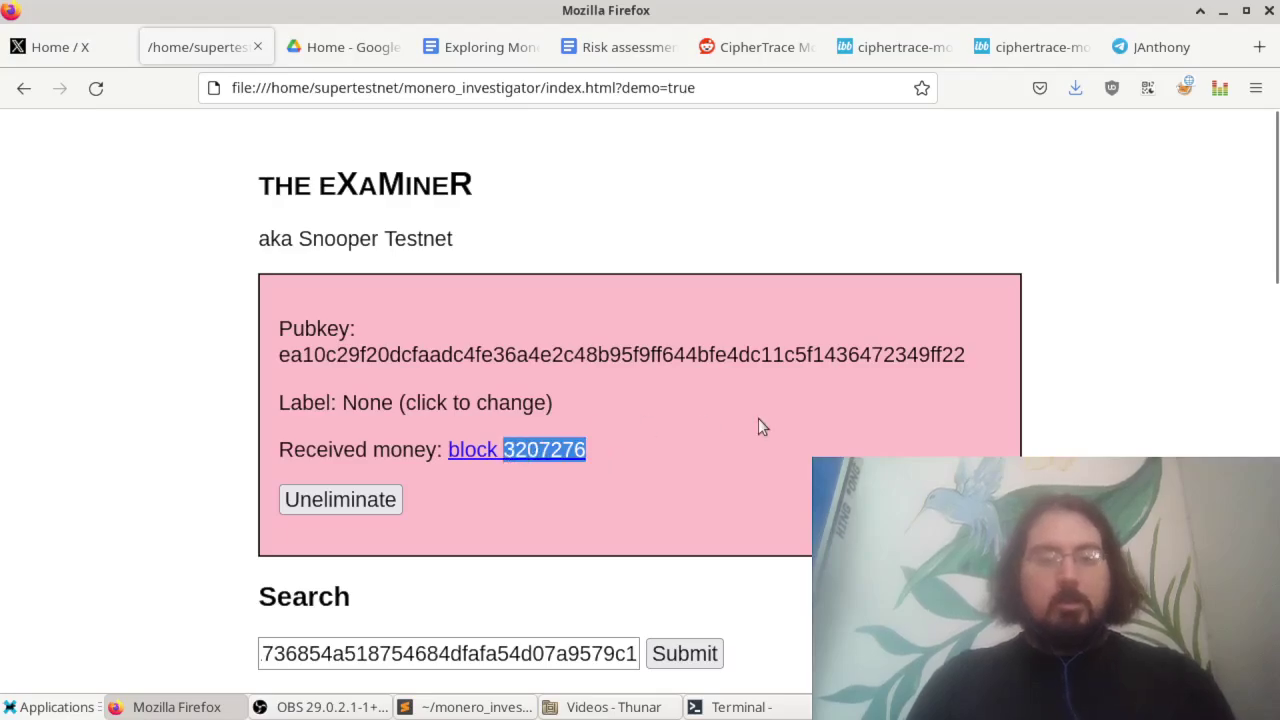
Open possible sender 1 of Input 1 and highlight the block number where it received money.
scroll(758, 418, down, 3)
click(394, 652)
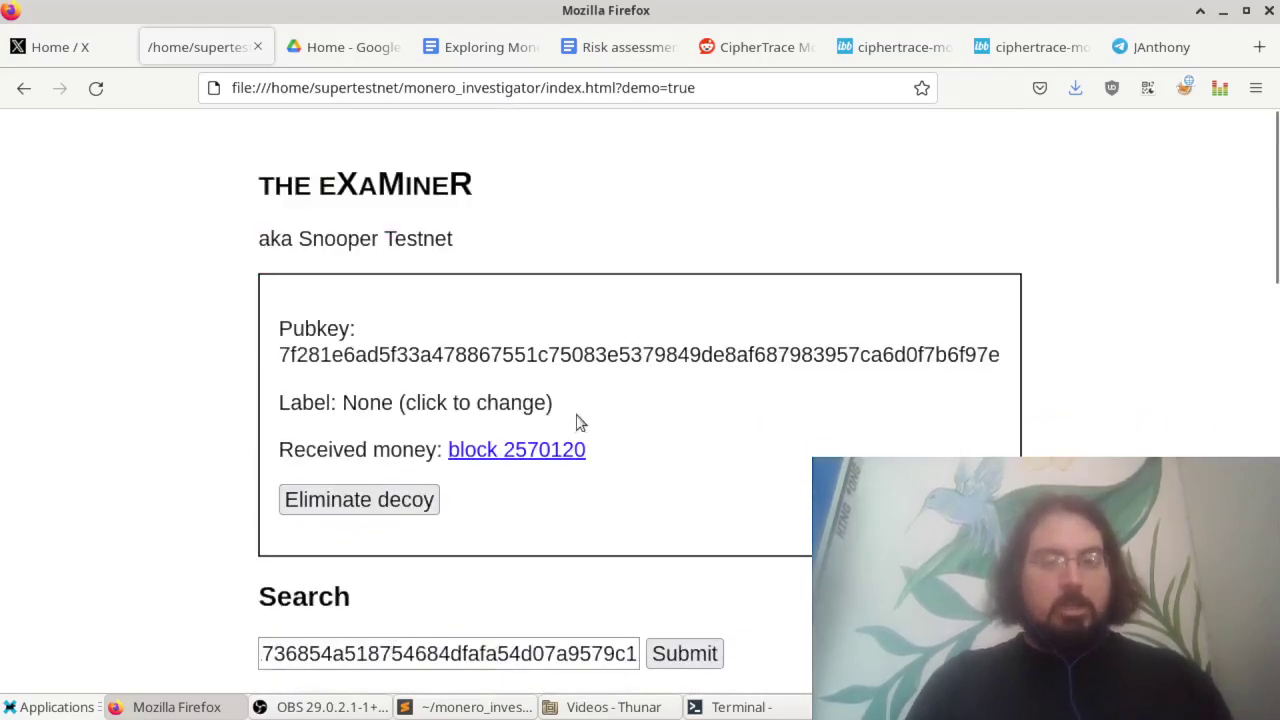
drag(614, 457, 502, 459)
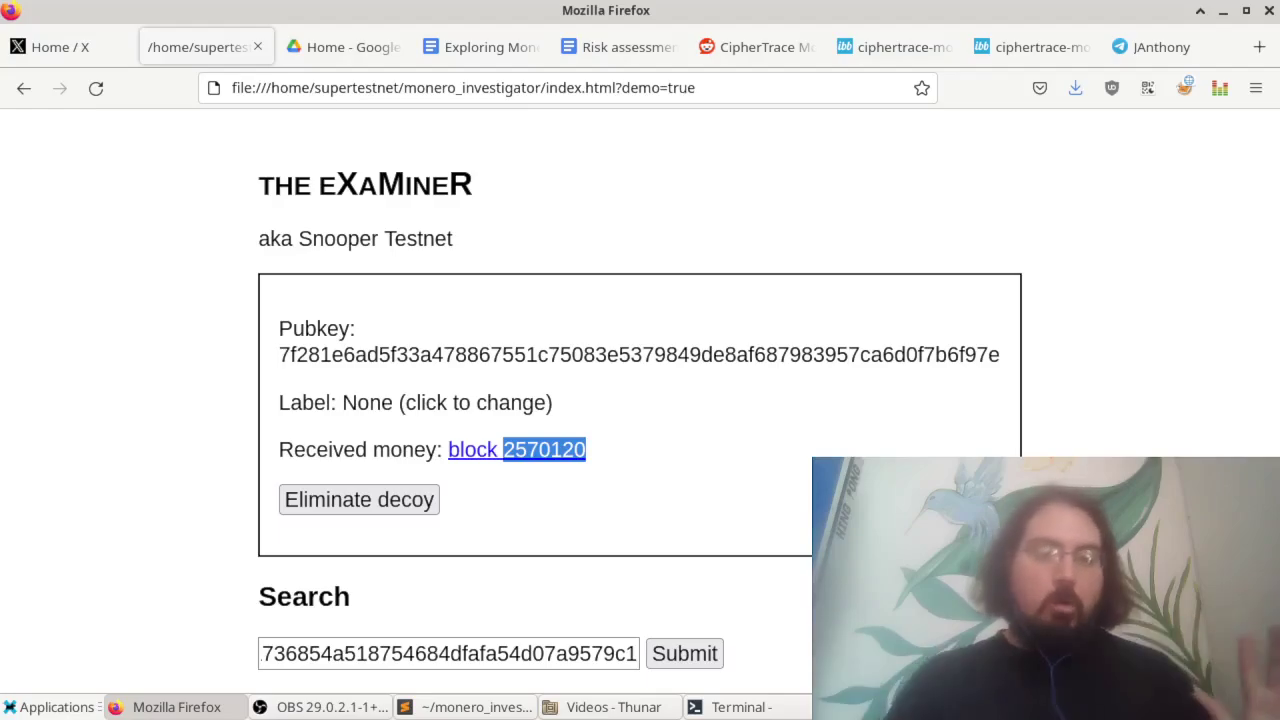
Open possible sender 2 of Input 1 and highlight its receiving block number for comparison with possible sender 1.
scroll(640, 400, down, 3)
scroll(646, 537, down, 1)
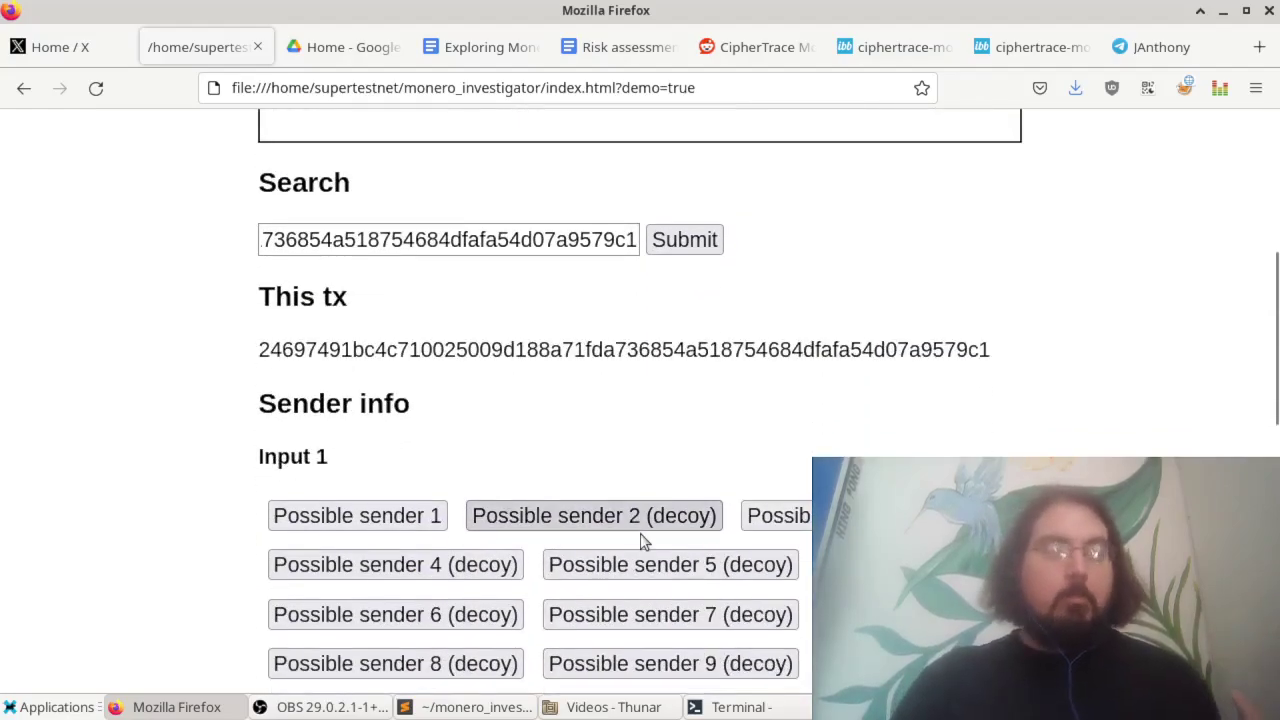
click(519, 563)
scroll(634, 561, down, 4)
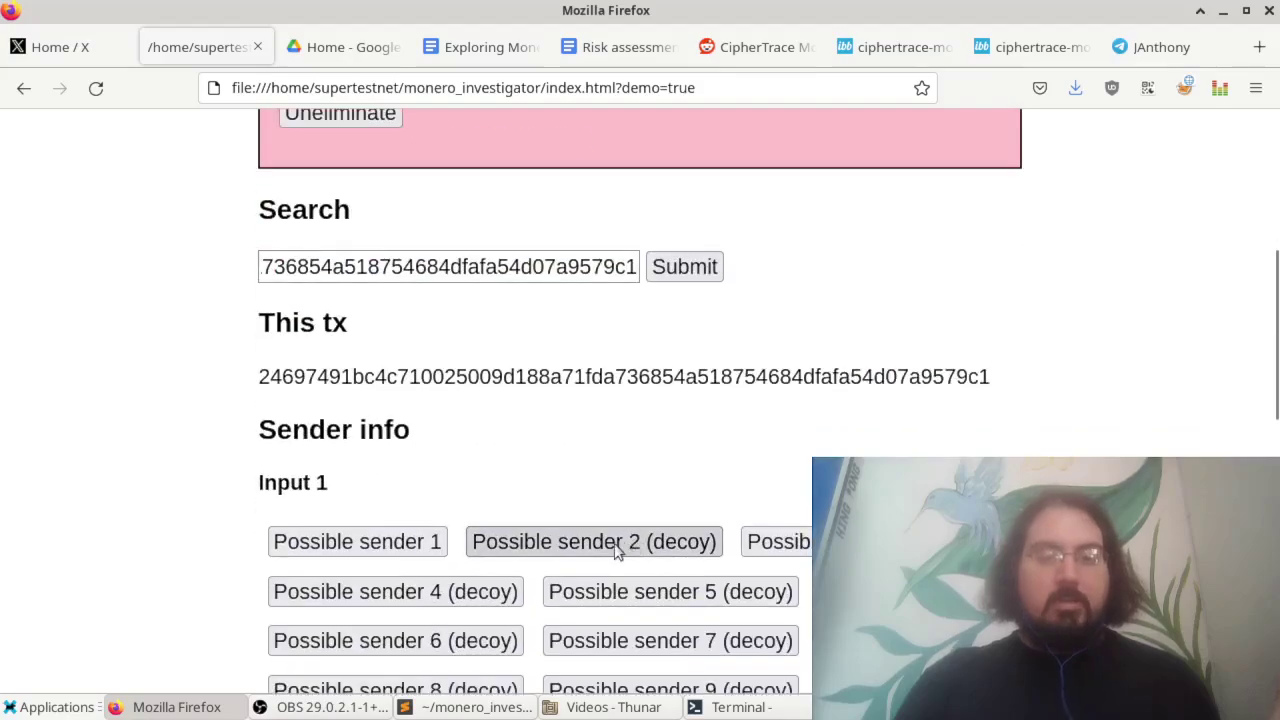
click(493, 556)
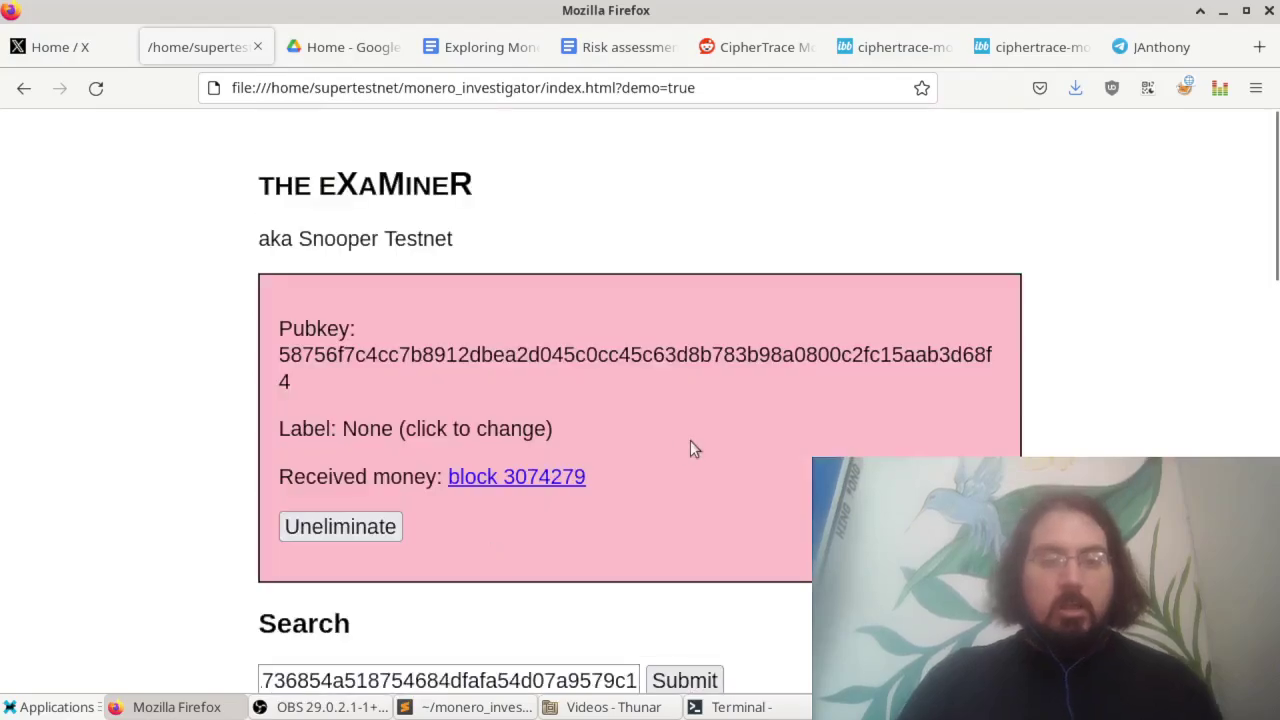
drag(620, 475, 514, 482)
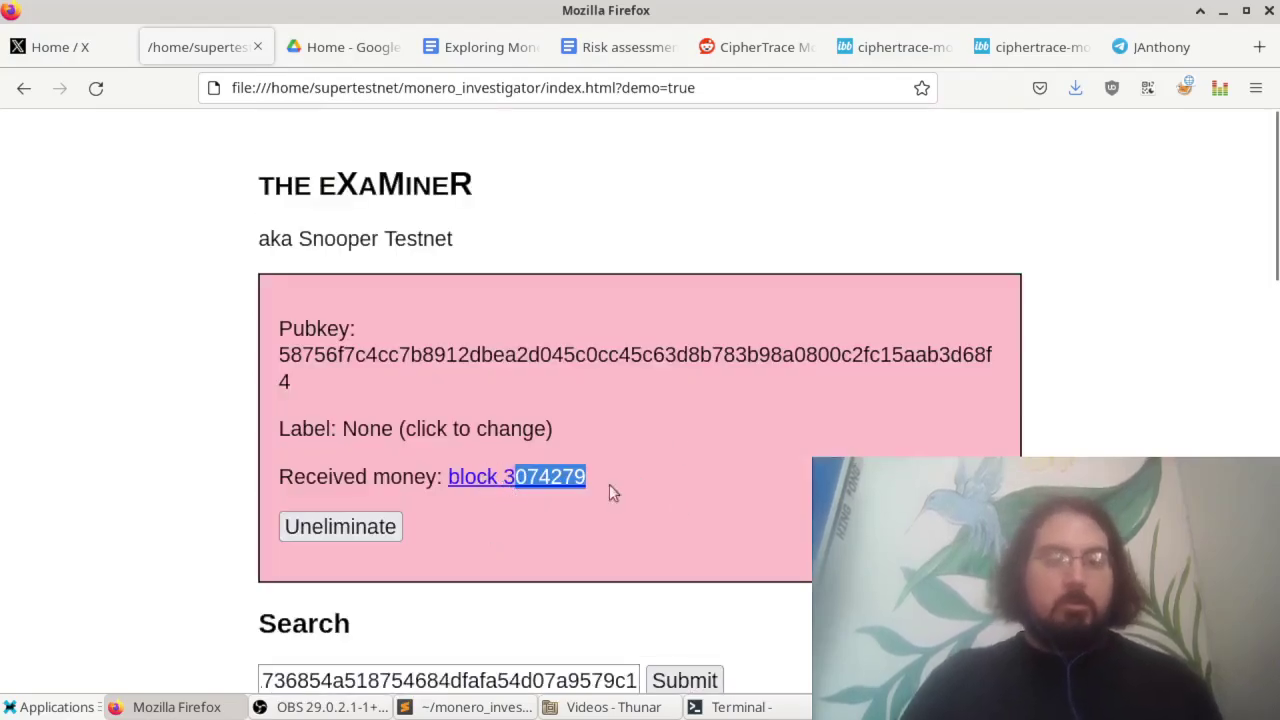
Reopen possible sender 1 of Input 1 and review its details against the list of eliminated decoys.
scroll(675, 510, down, 2)
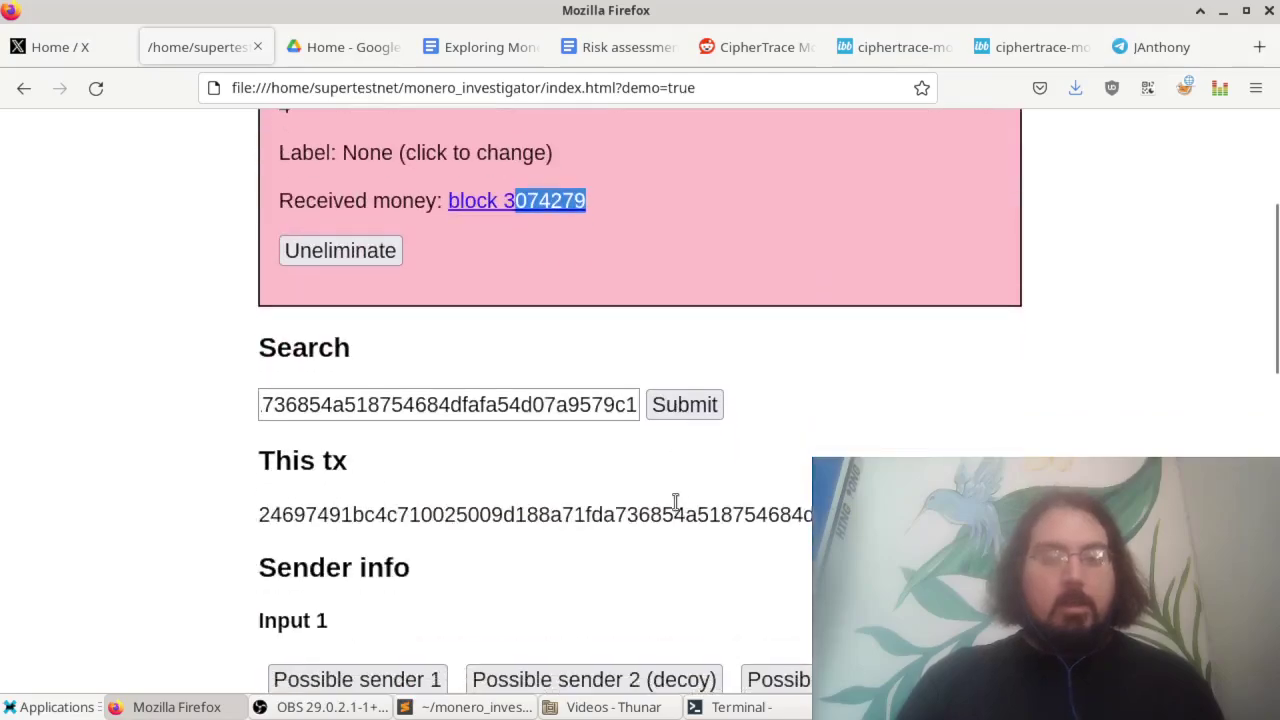
scroll(300, 571, down, 1)
click(352, 543)
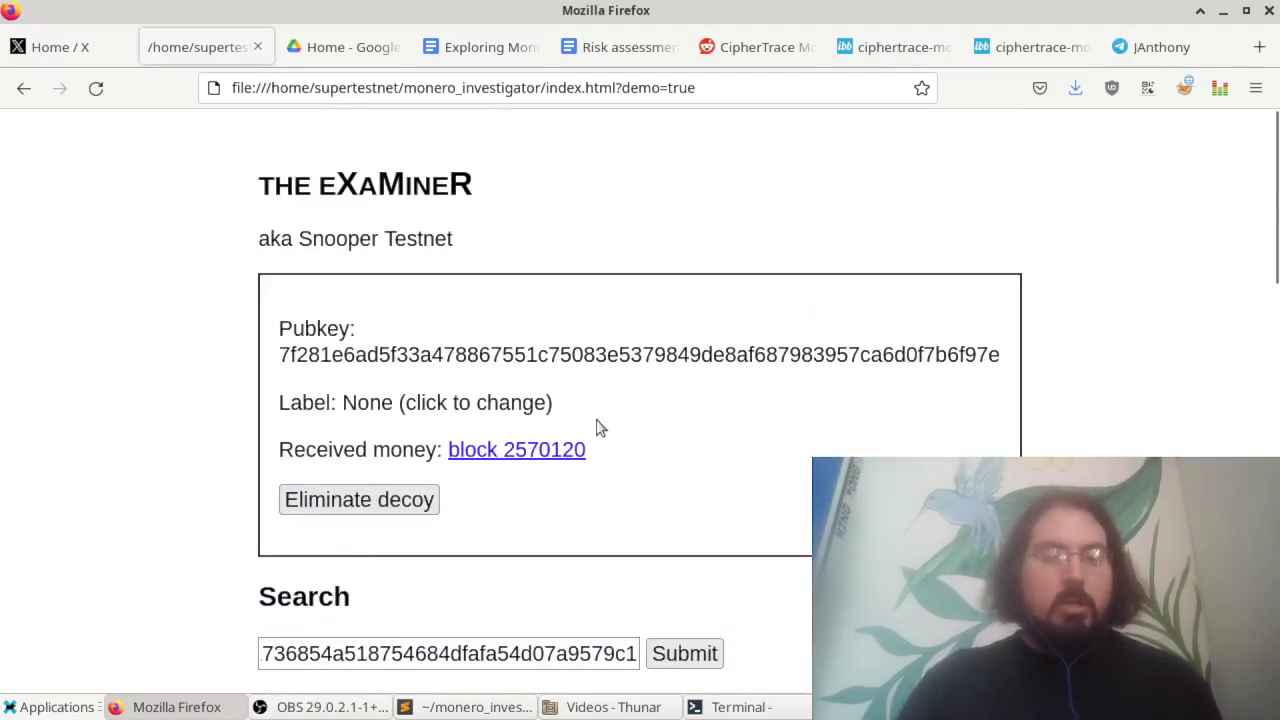
scroll(679, 456, down, 1)
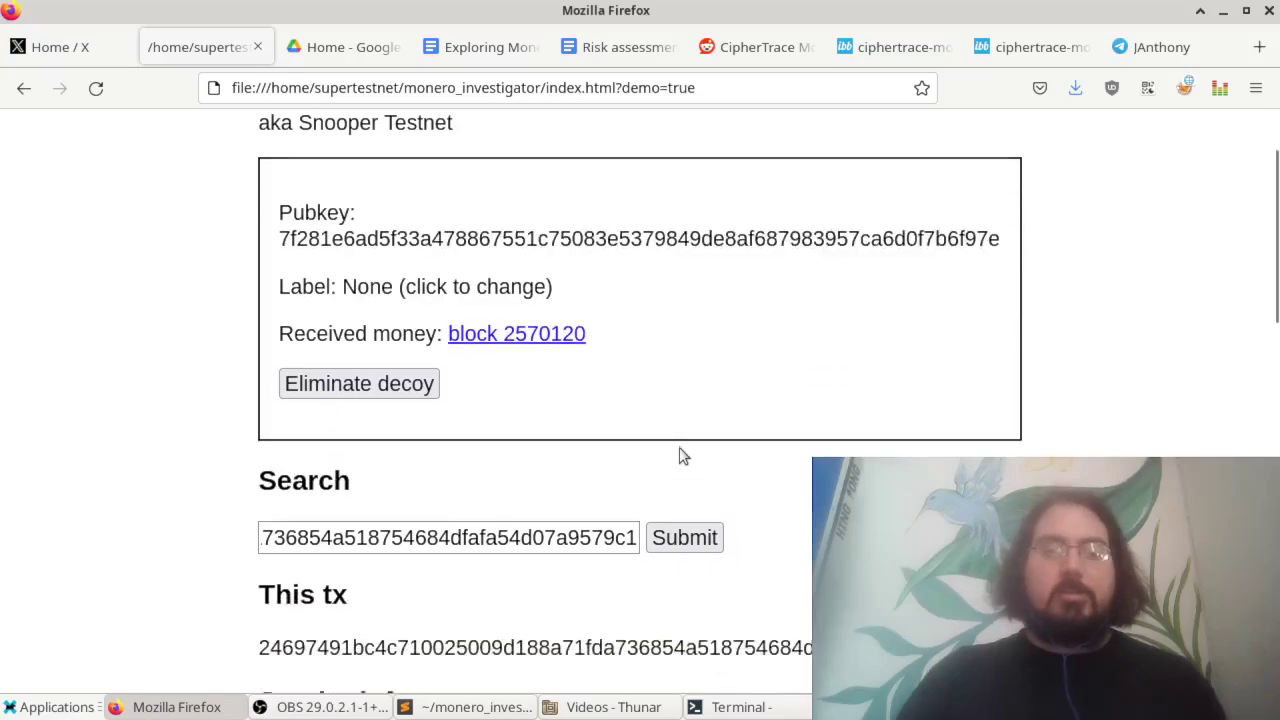
scroll(680, 453, down, 2)
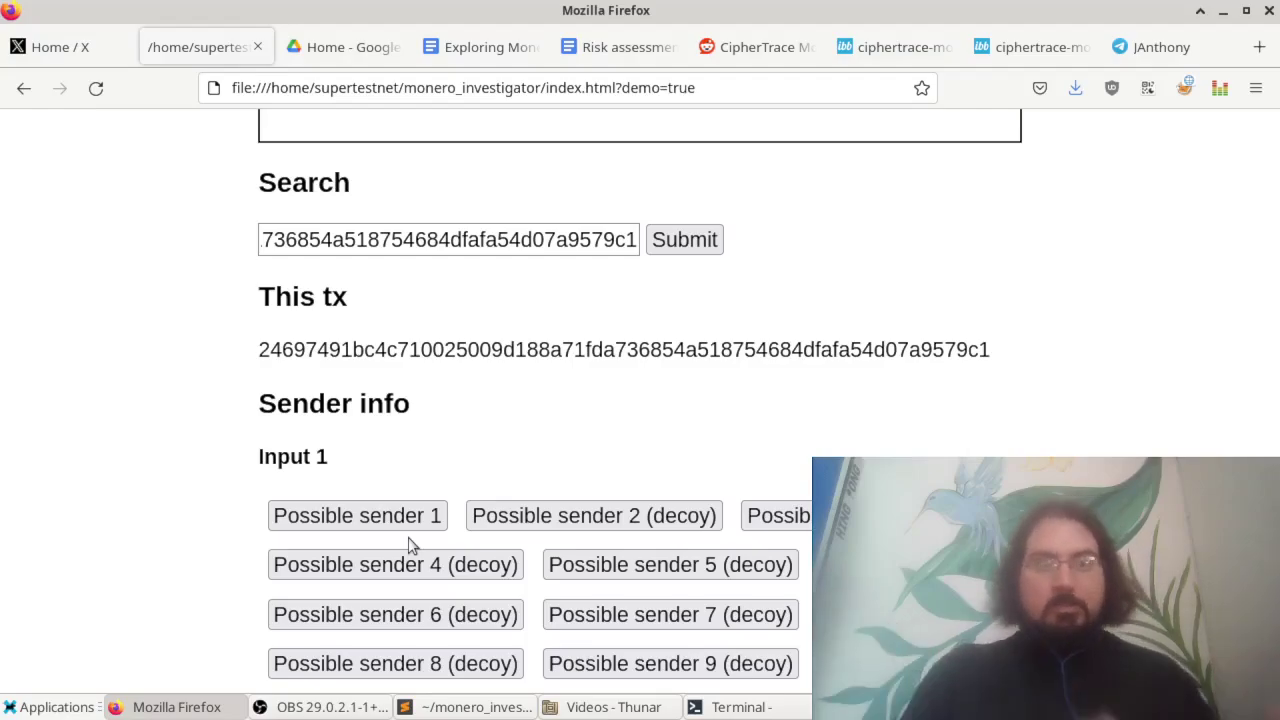
click(520, 516)
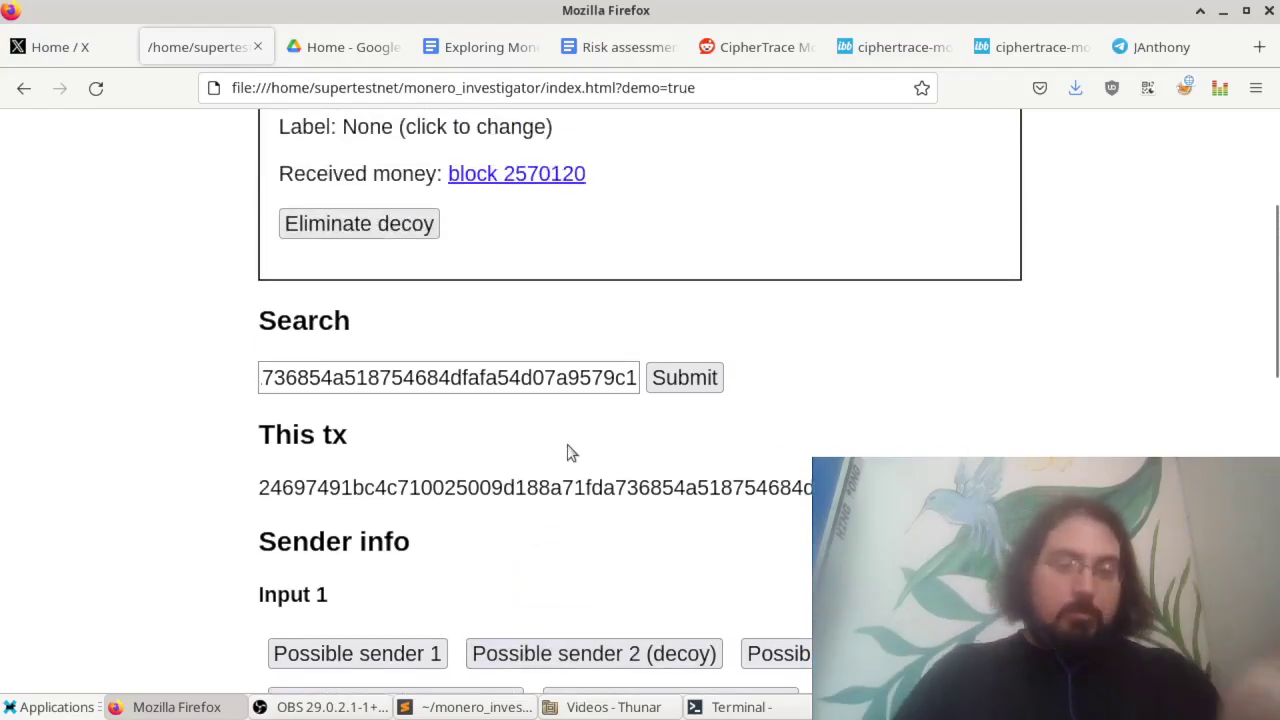
scroll(567, 453, up, 3)
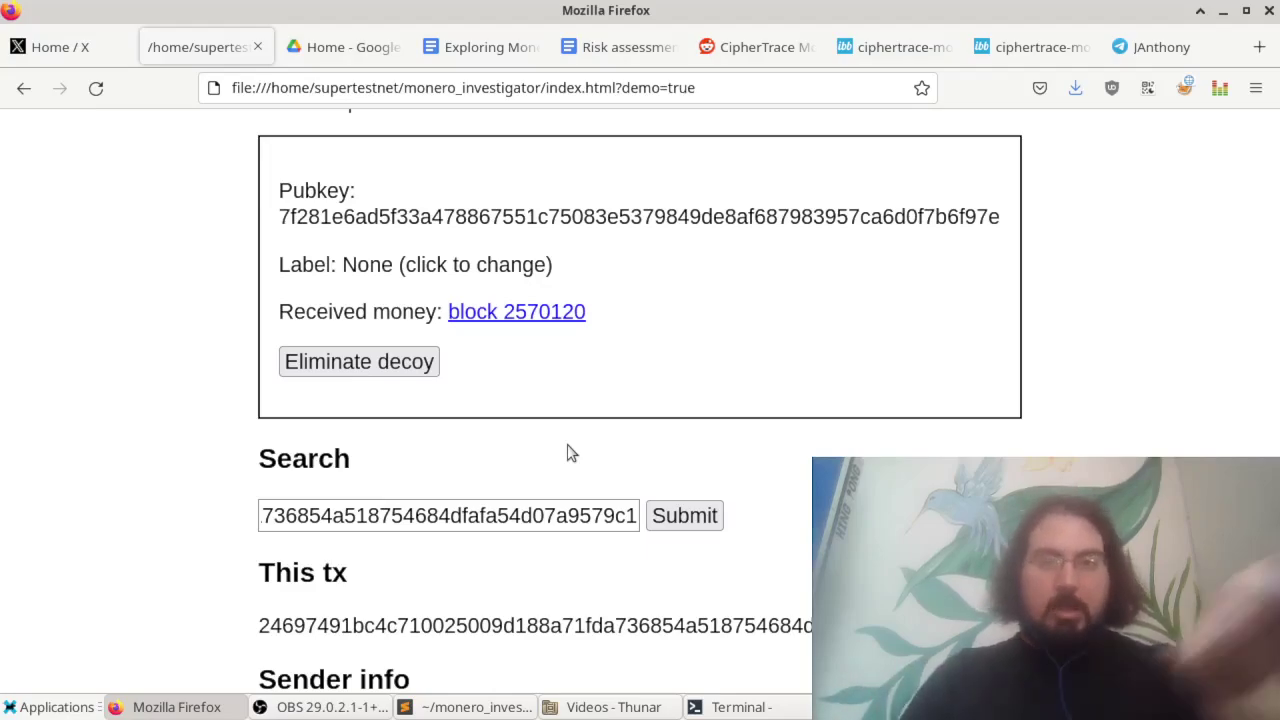
scroll(567, 453, down, 5)
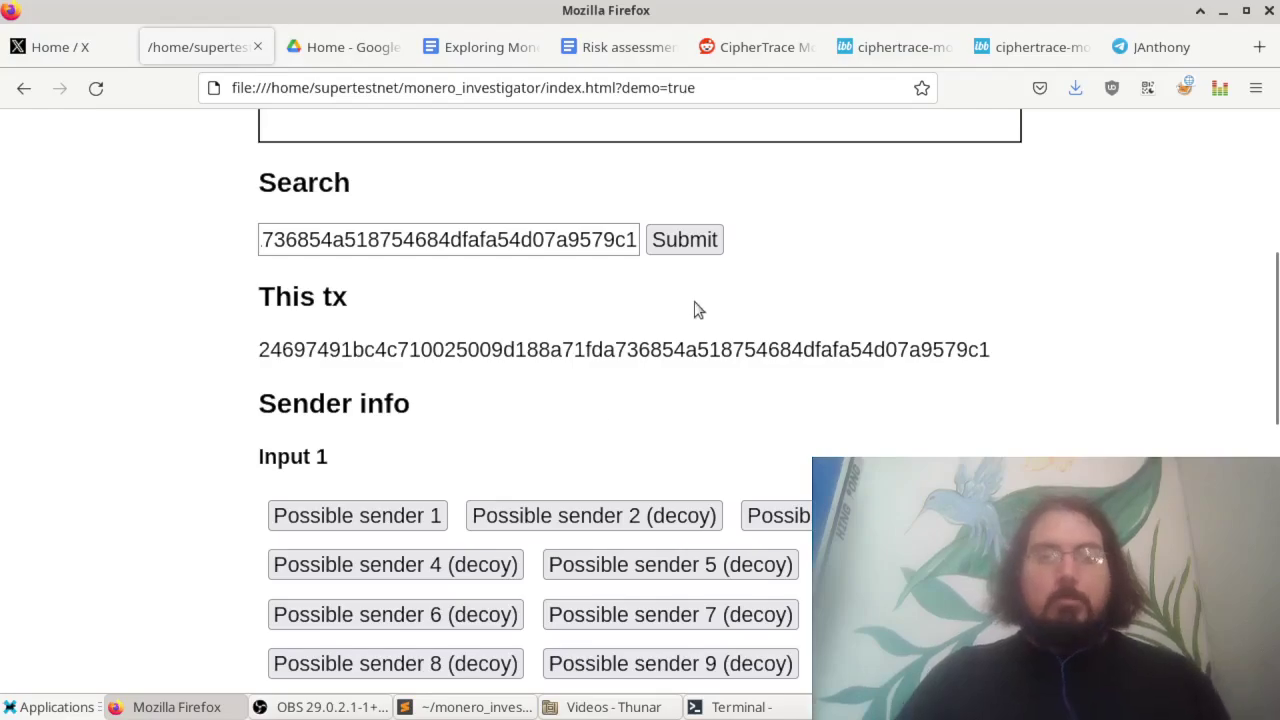
scroll(698, 310, up, 3)
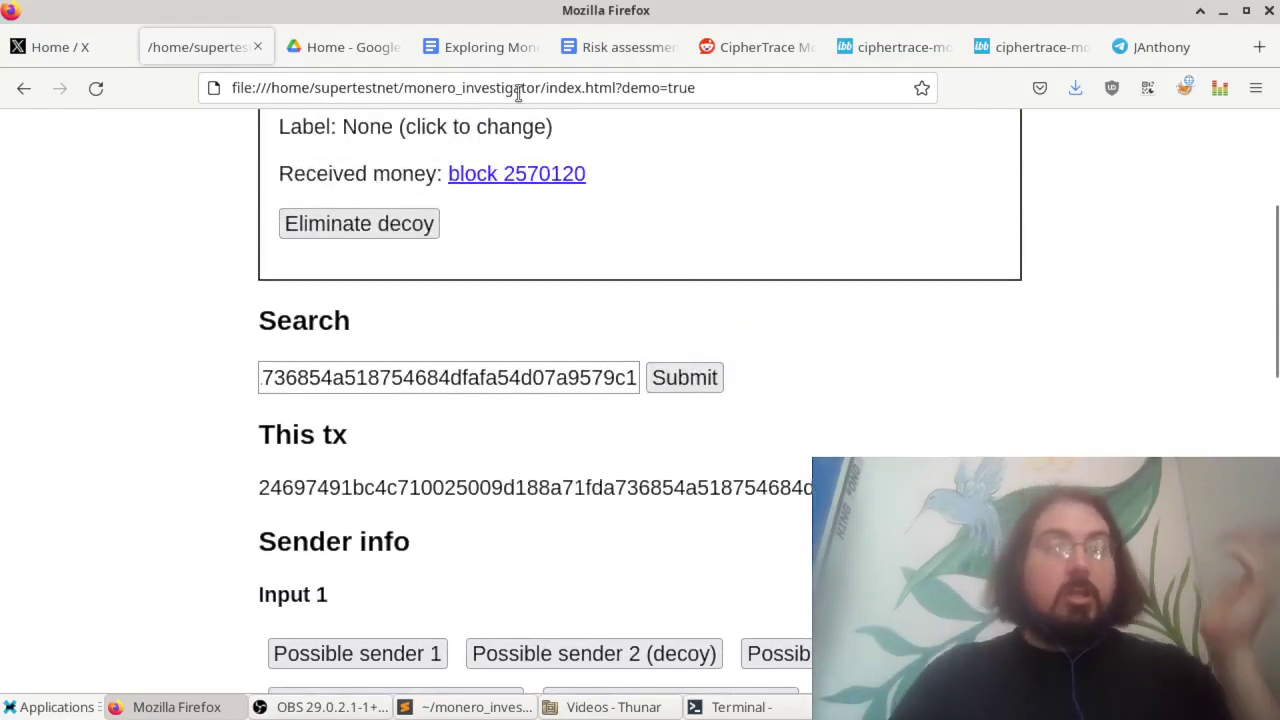
Copy the transaction ID listed under "Tx with multiple inputs" in the Exploring Monero document.
click(592, 47)
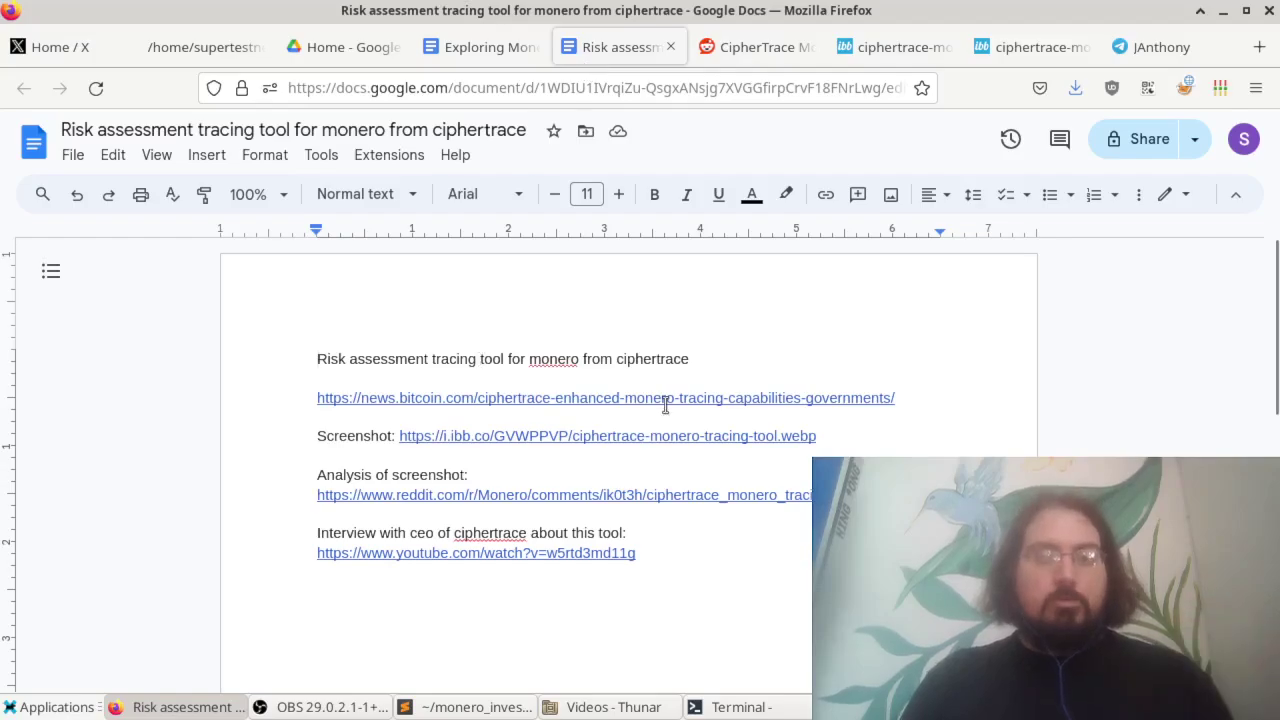
key(ctrl+Page_Up)
click(700, 495)
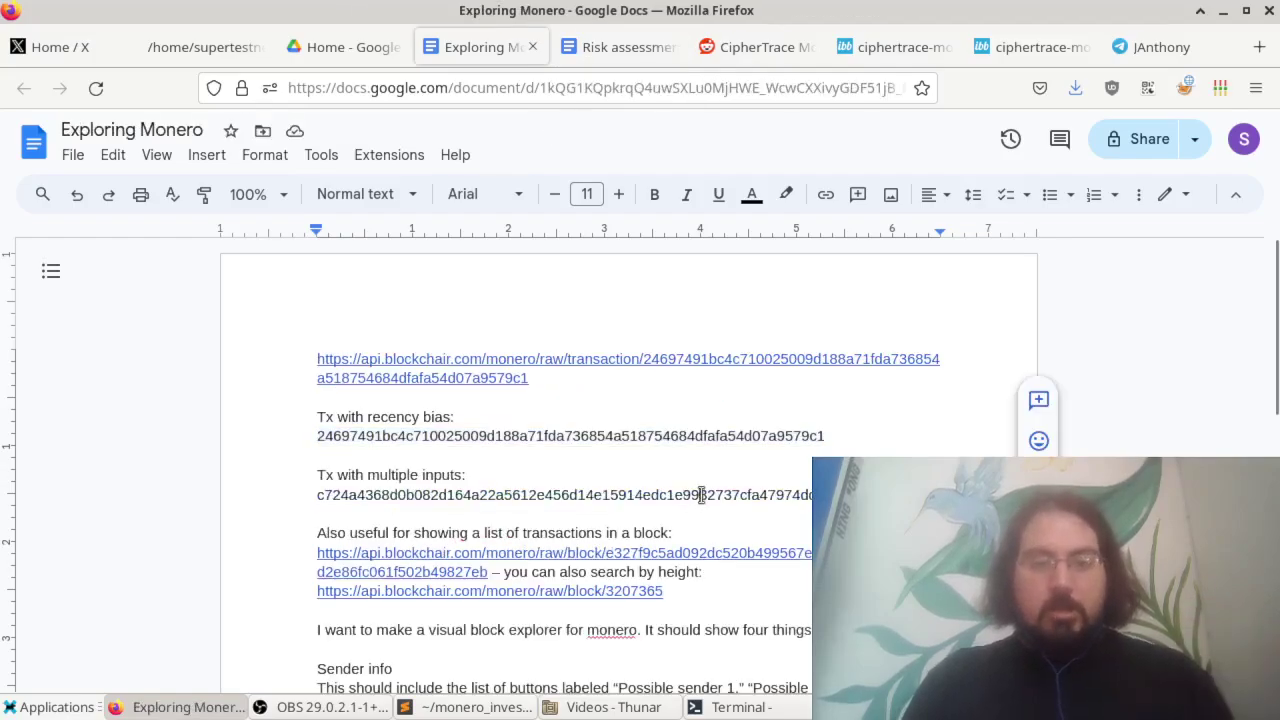
double_click(700, 495)
Return to The Examiner in demo mode and search for the copied multi-input transaction ID.
key(ctrl+Page_Up)
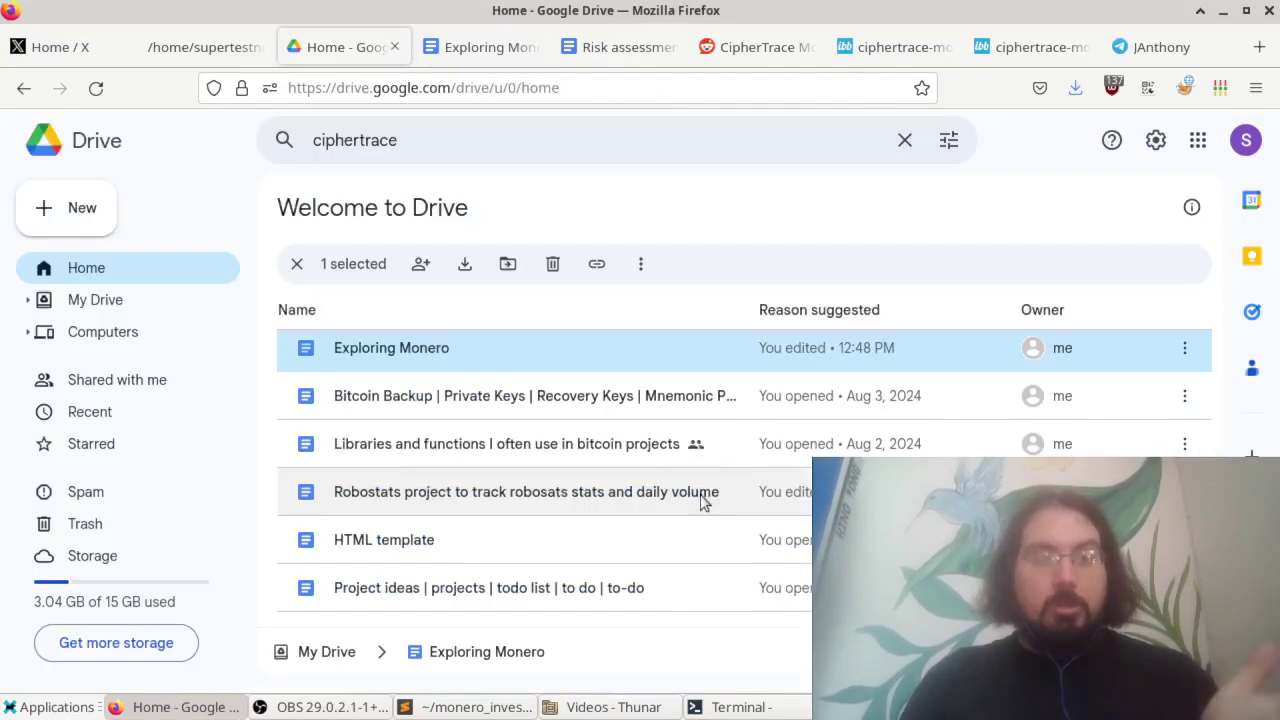
key(ctrl+Page_Up)
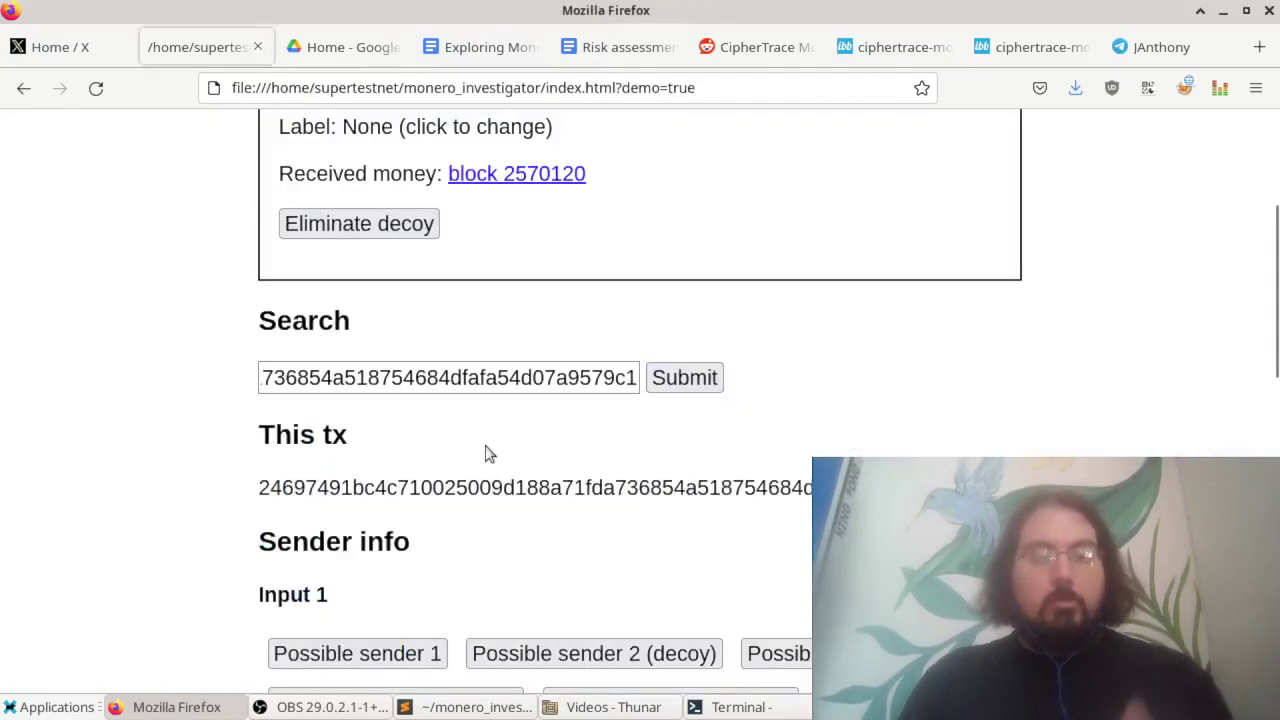
double_click(531, 389)
key(ctrl+v)
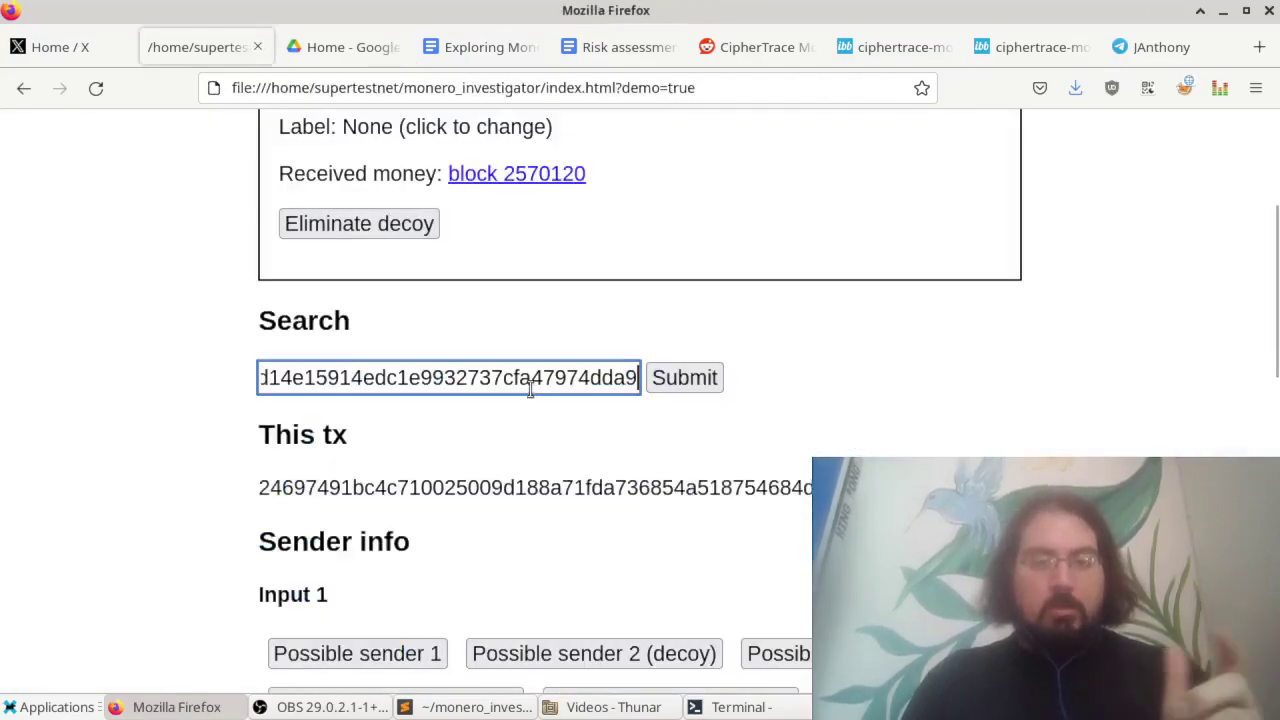
click(671, 379)
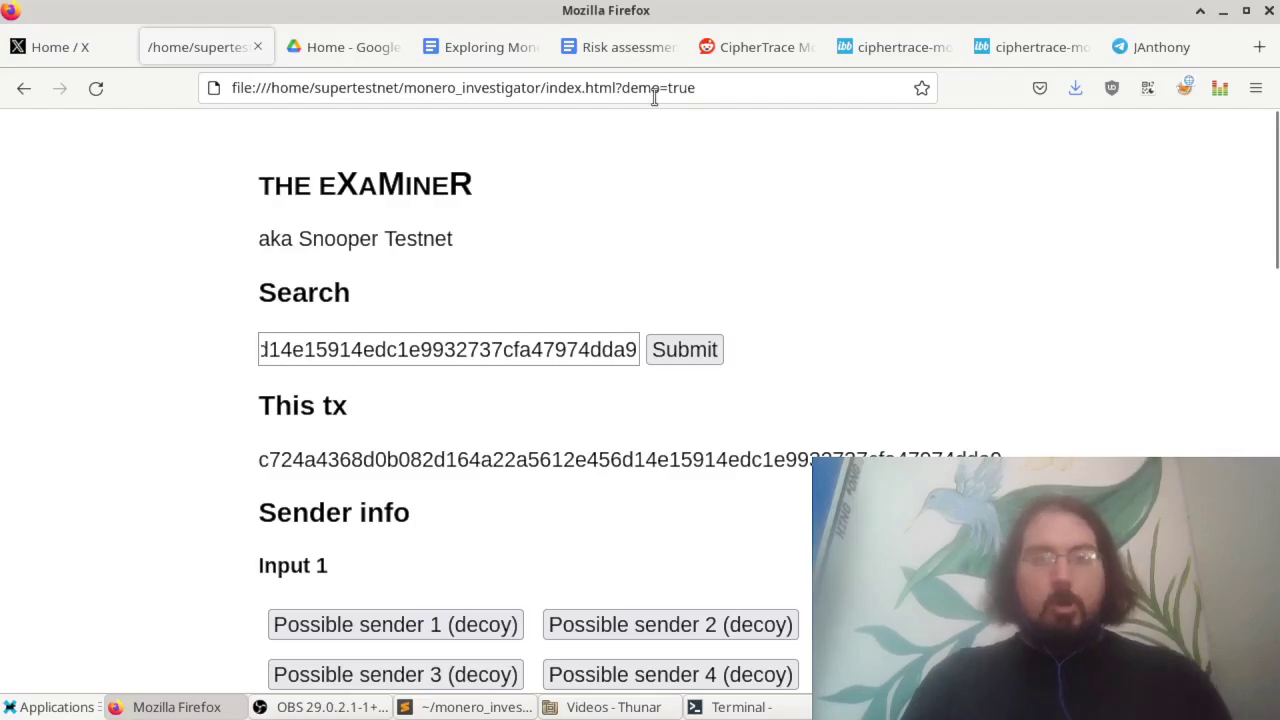
Point out the demo setting in the page address and examine which possible senders of Input 1 and Input 2 are not marked as decoys.
double_click(648, 92)
click(792, 442)
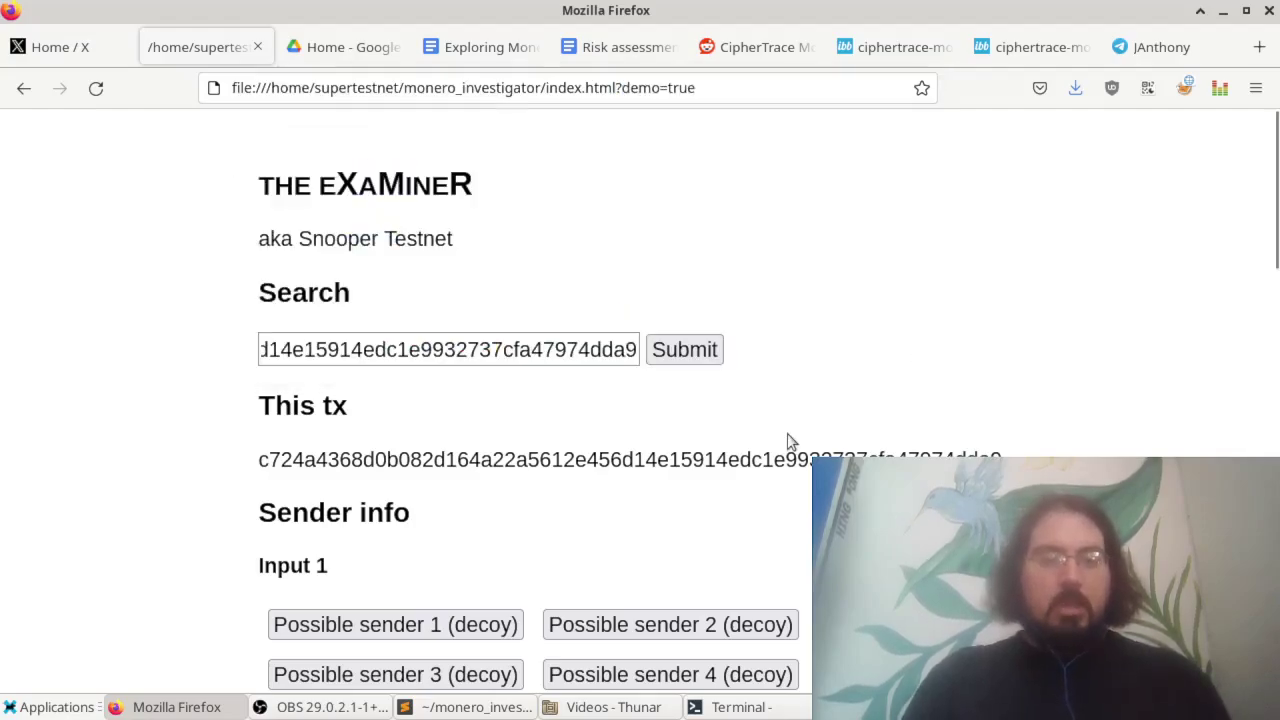
scroll(623, 533, down, 5)
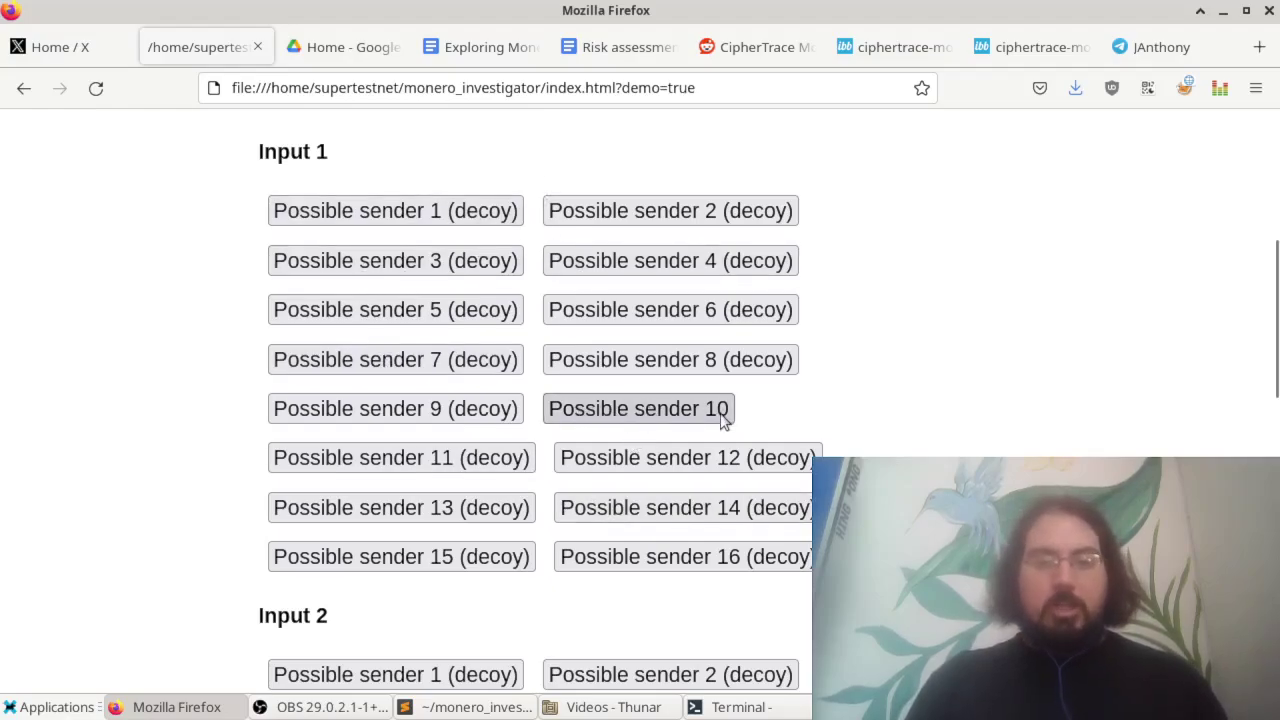
scroll(724, 418, down, 5)
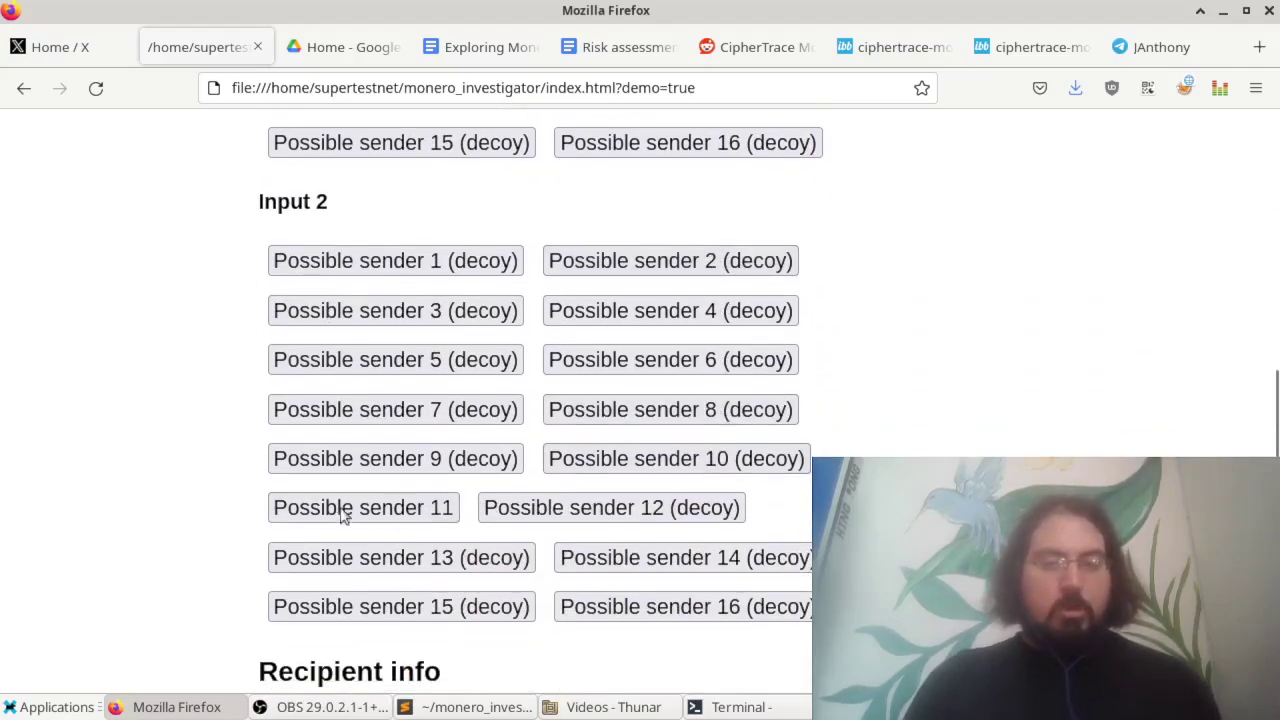
Open possible sender 10 of Input 1 and highlight the block number where it received money.
scroll(657, 400, up, 2)
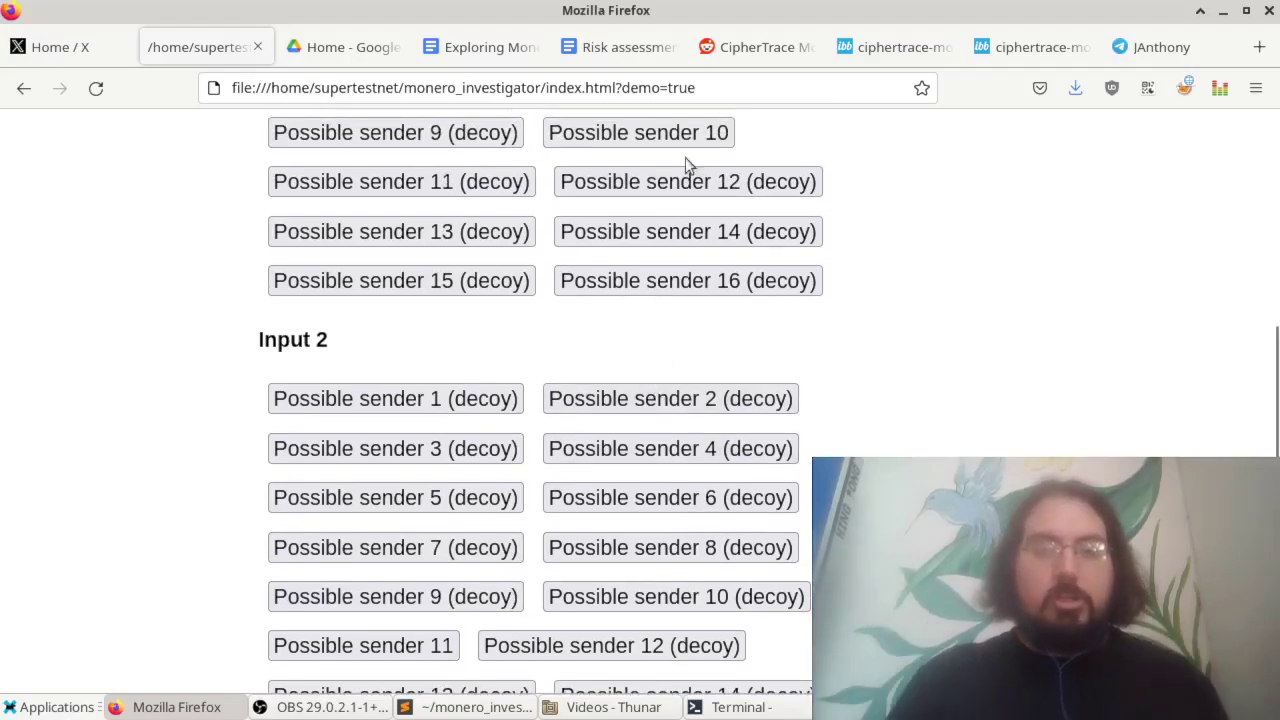
click(726, 140)
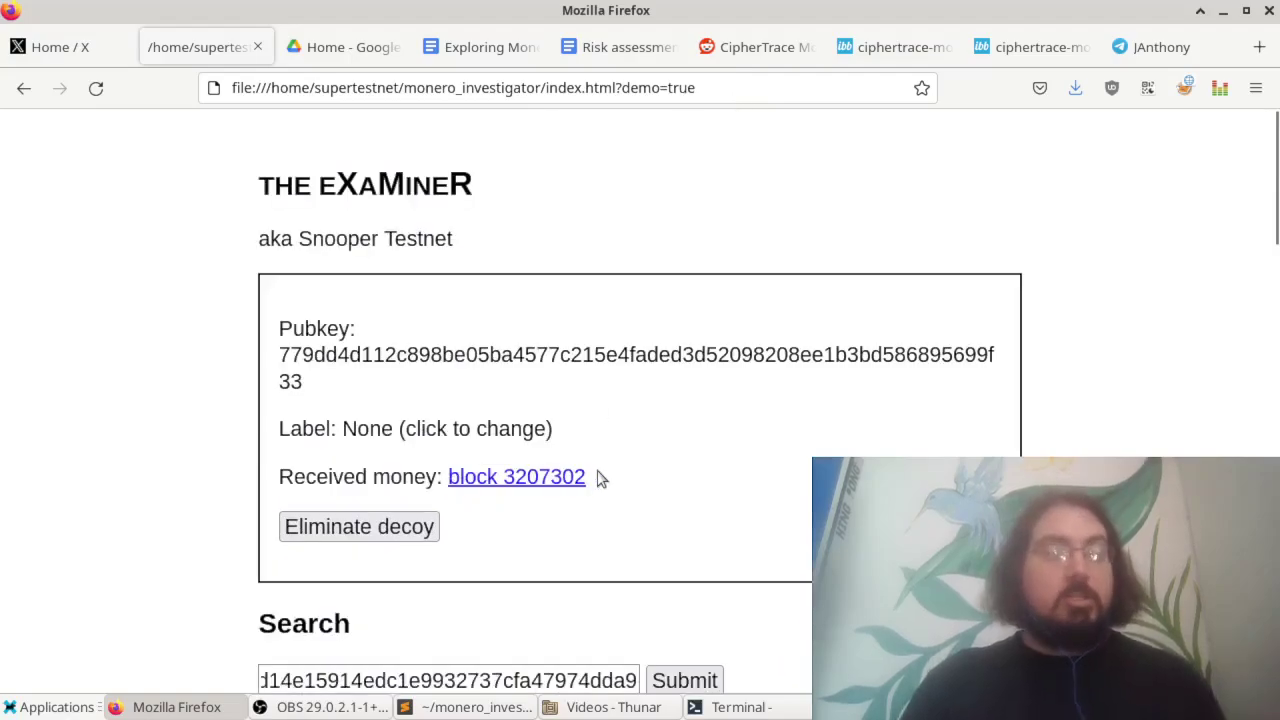
mouse_move(600, 482)
mouse_down()
mouse_move(518, 480)
mouse_move(604, 476)
mouse_move(588, 484)
mouse_up()
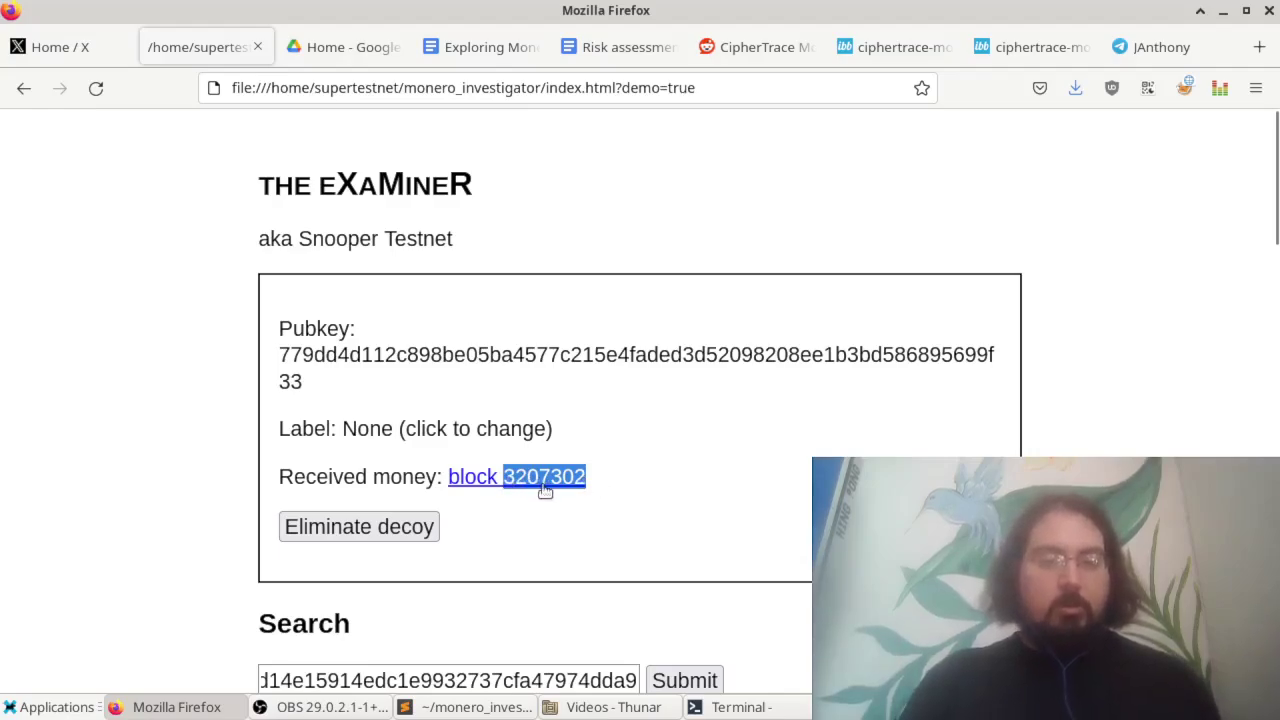
Open possible sender 11 of Input 2 and highlight its receiving block number for comparison with Input 1's remaining sender.
scroll(614, 483, down, 10)
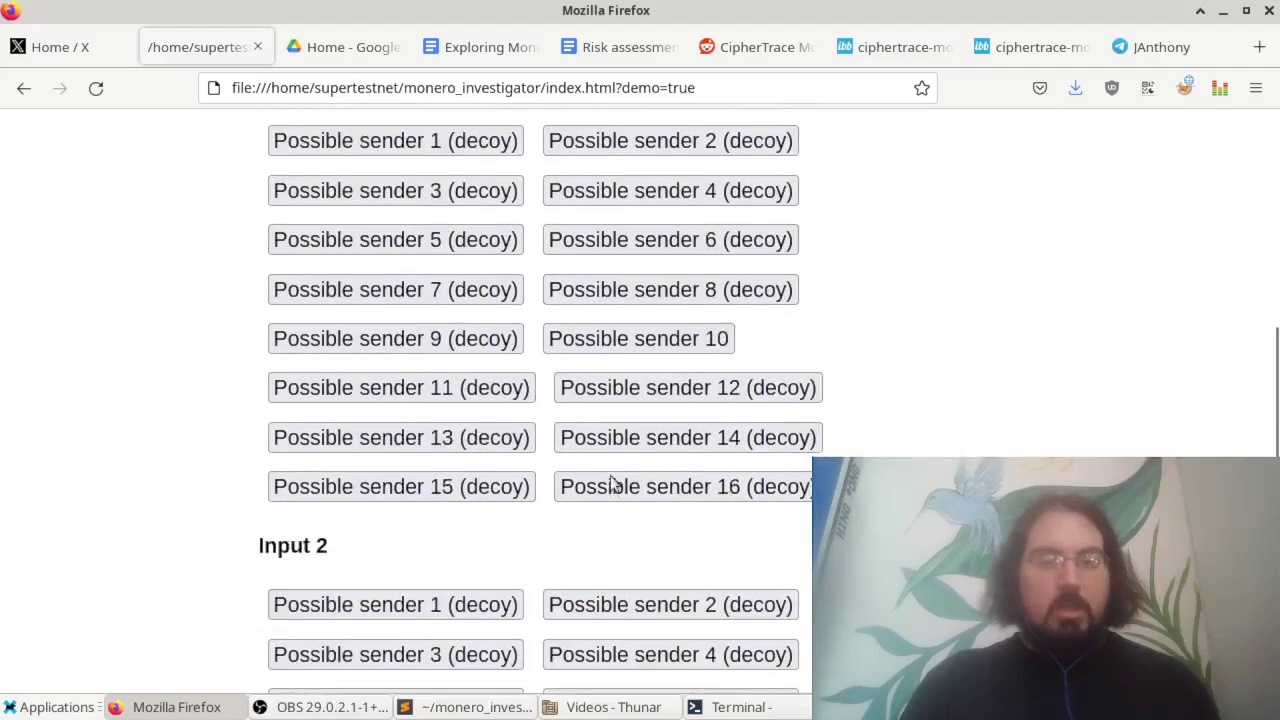
scroll(388, 588, down, 2)
click(386, 581)
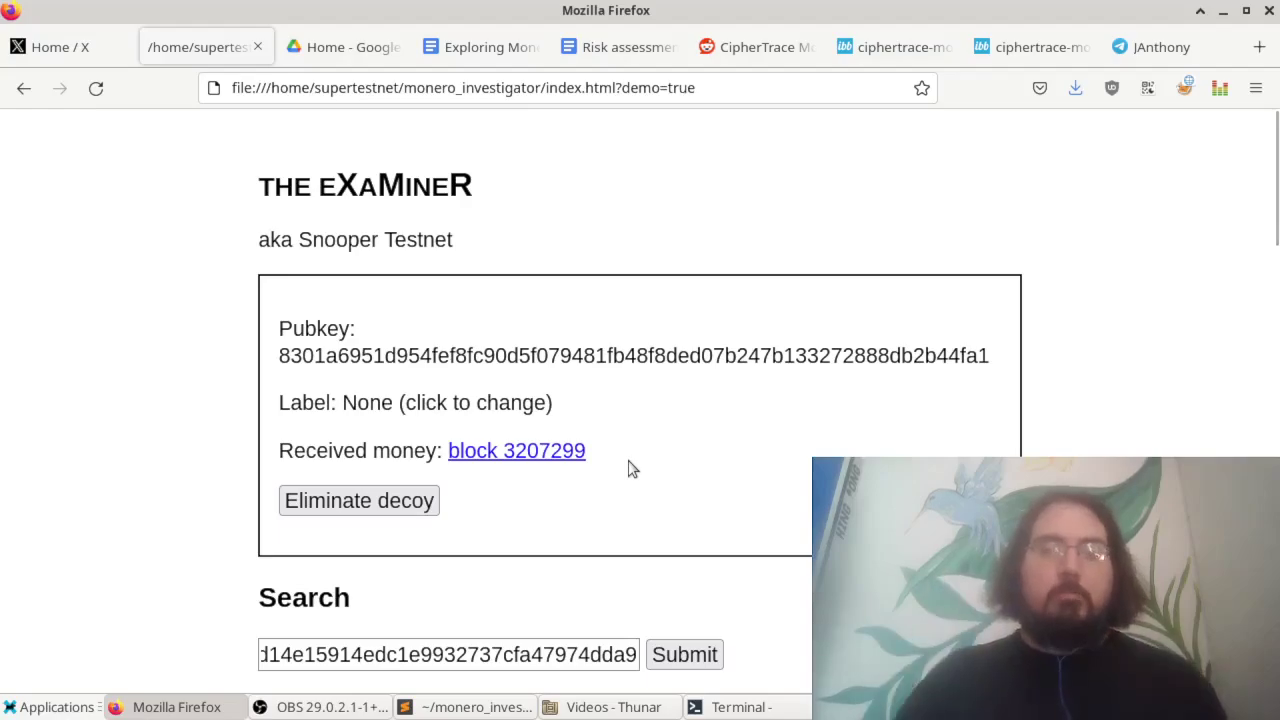
drag(623, 466, 514, 457)
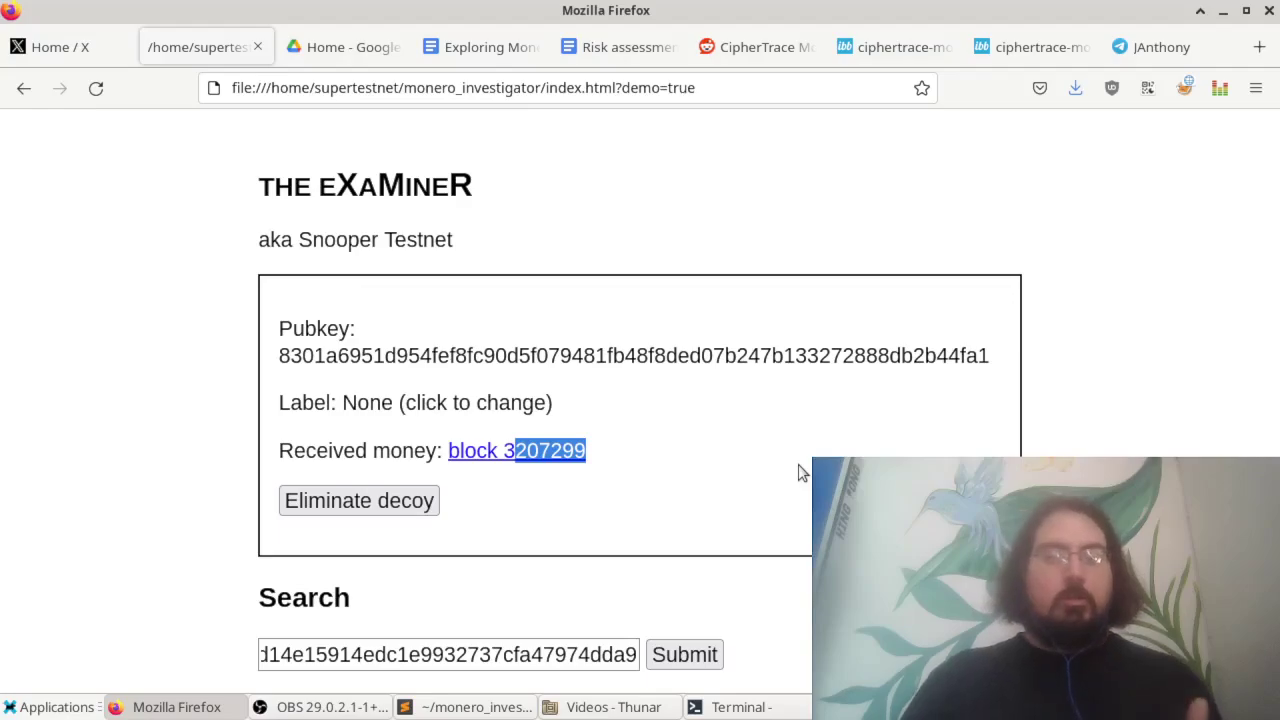
Review the receiving block of Input 2's possible sender 11 against the possible sender lists of both inputs, and clear the highlight.
scroll(800, 472, down, 10)
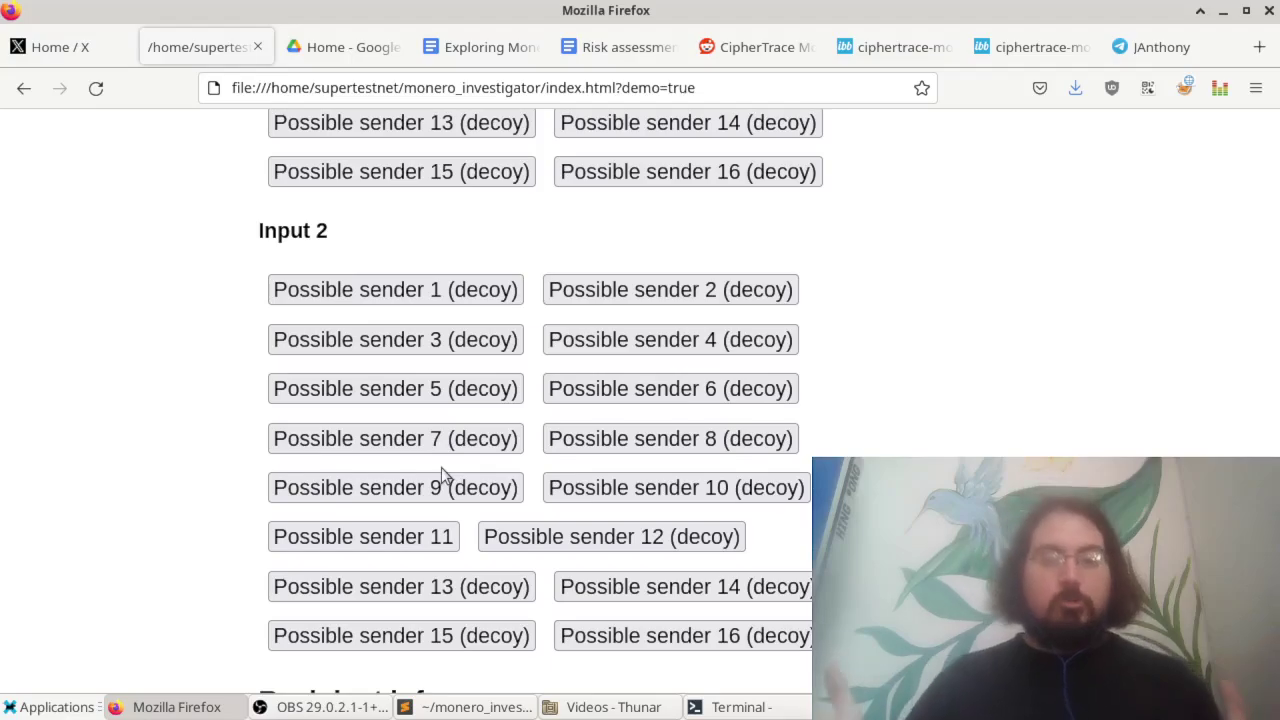
scroll(441, 467, up, 7)
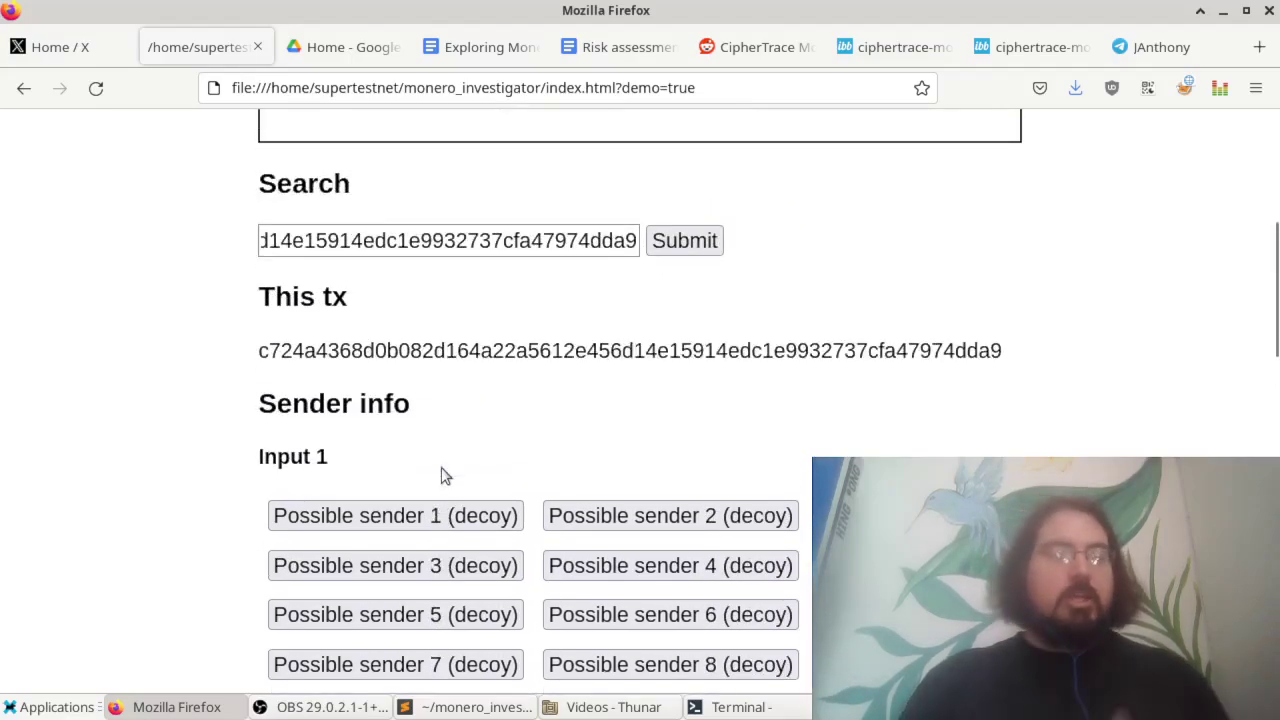
scroll(441, 475, up, 3)
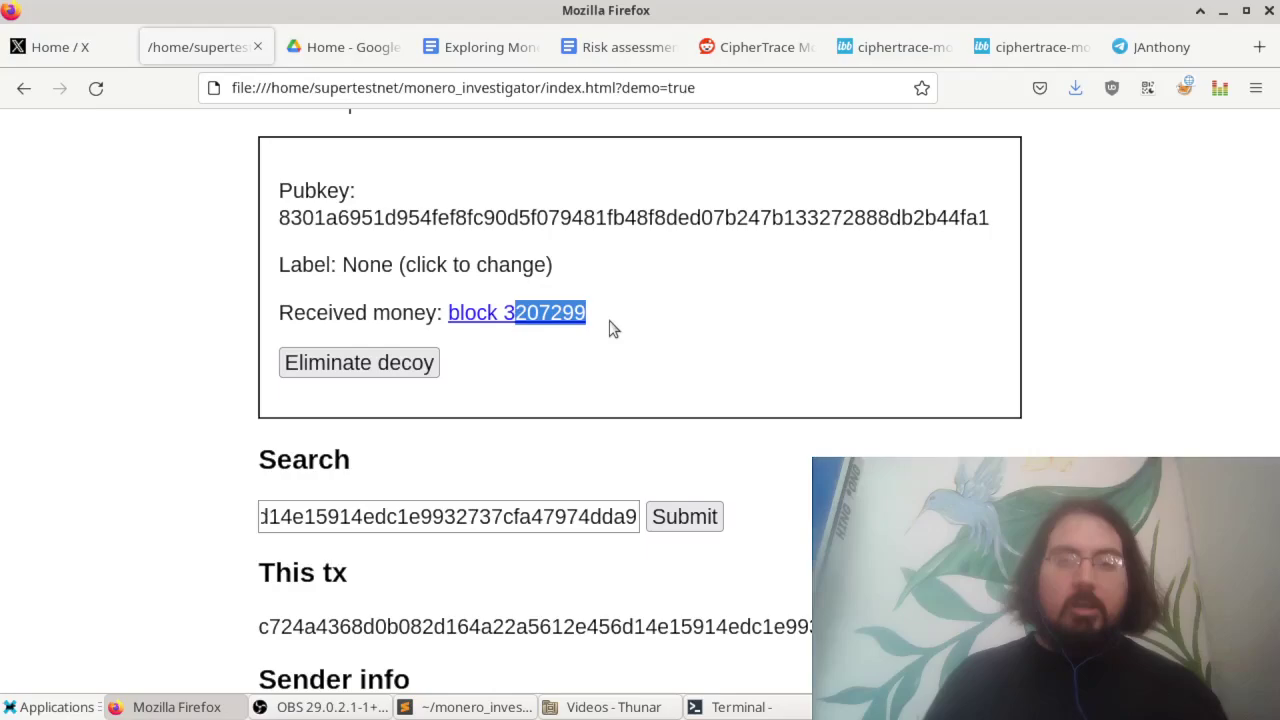
click(608, 327)
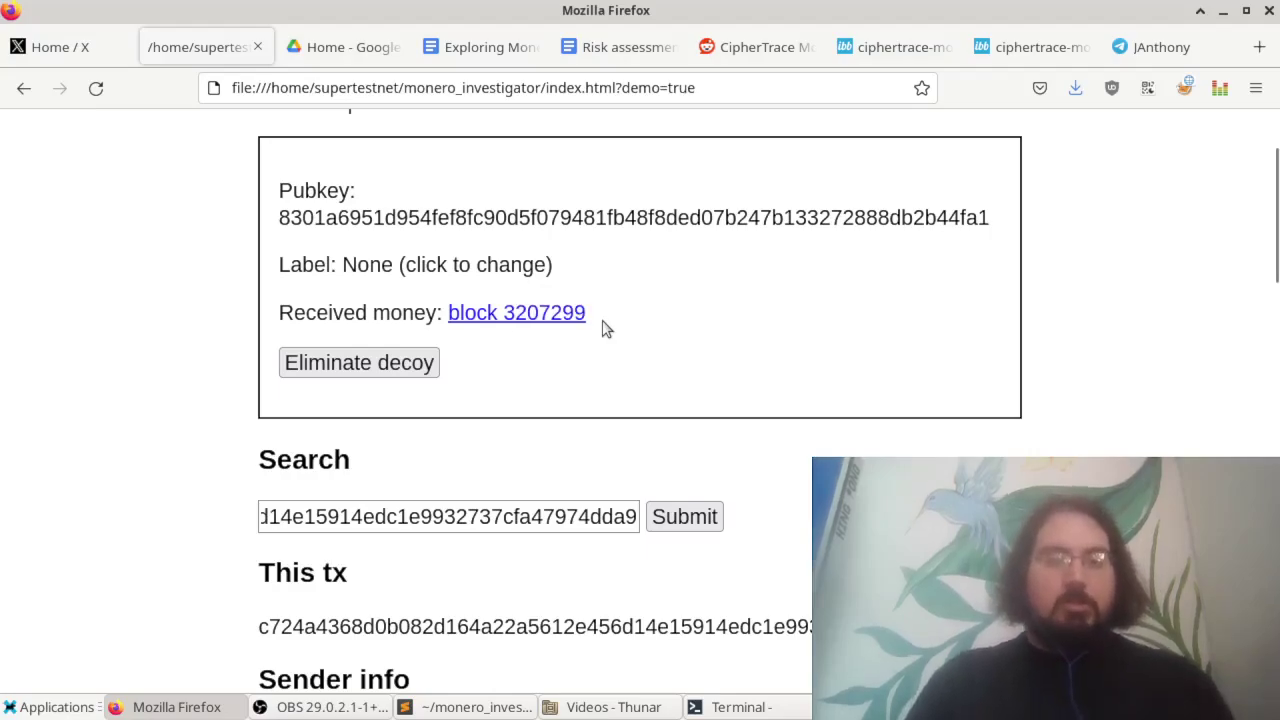
scroll(600, 329, down, 10)
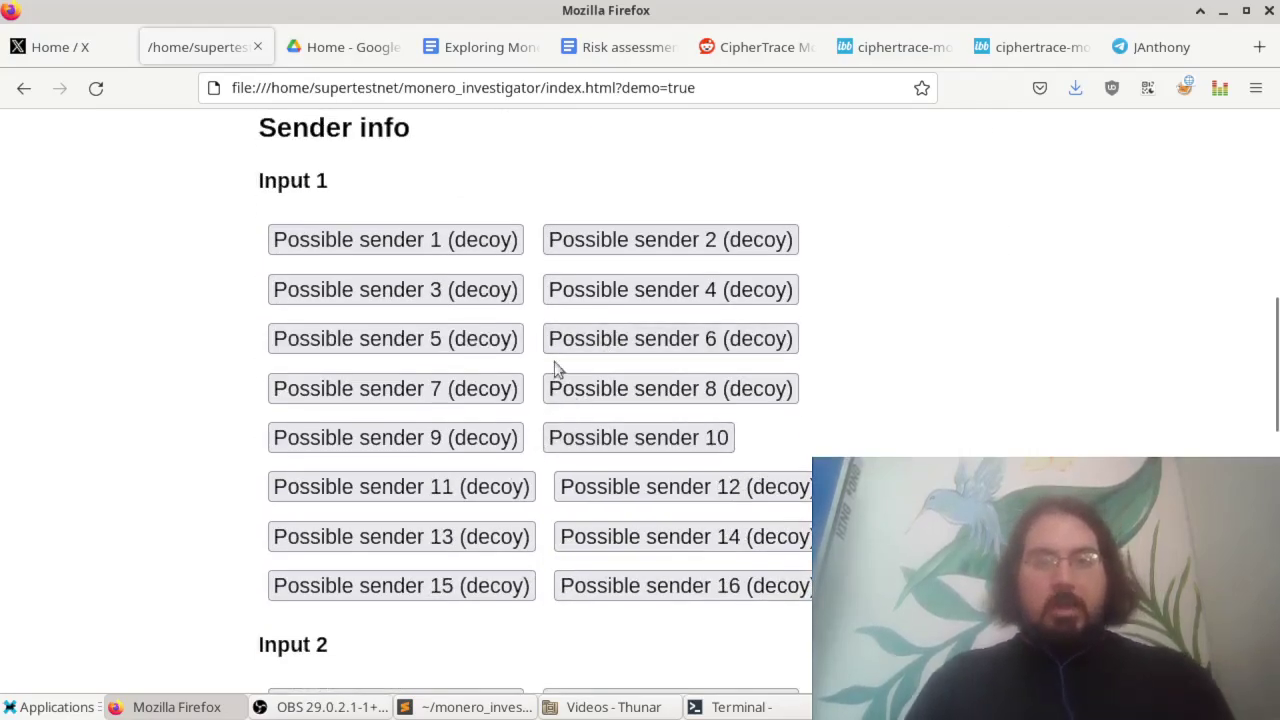
Turn off demo mode by removing ?demo=true from the page address and reload The Examiner.
drag(617, 88, 854, 86)
key(BackSpace)
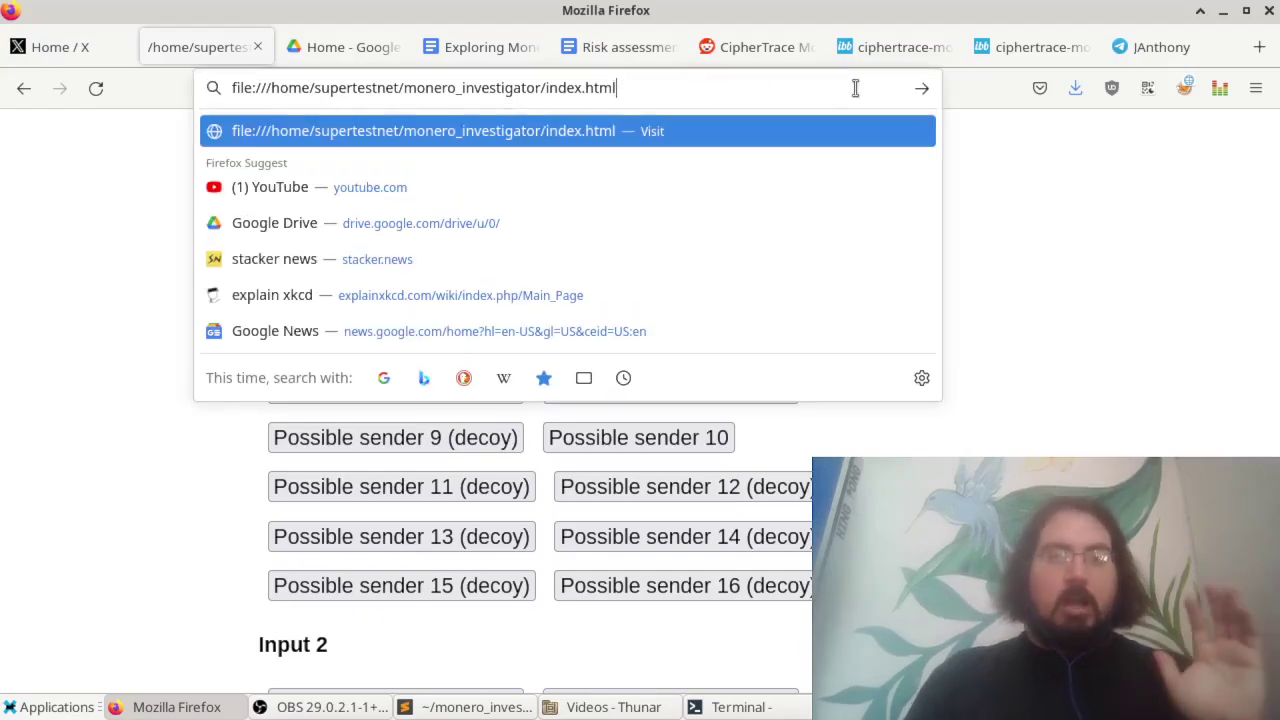
key(Return)
Look up the multi-input transaction from the Exploring Monero document in The Examiner with demo mode off.
click(605, 50)
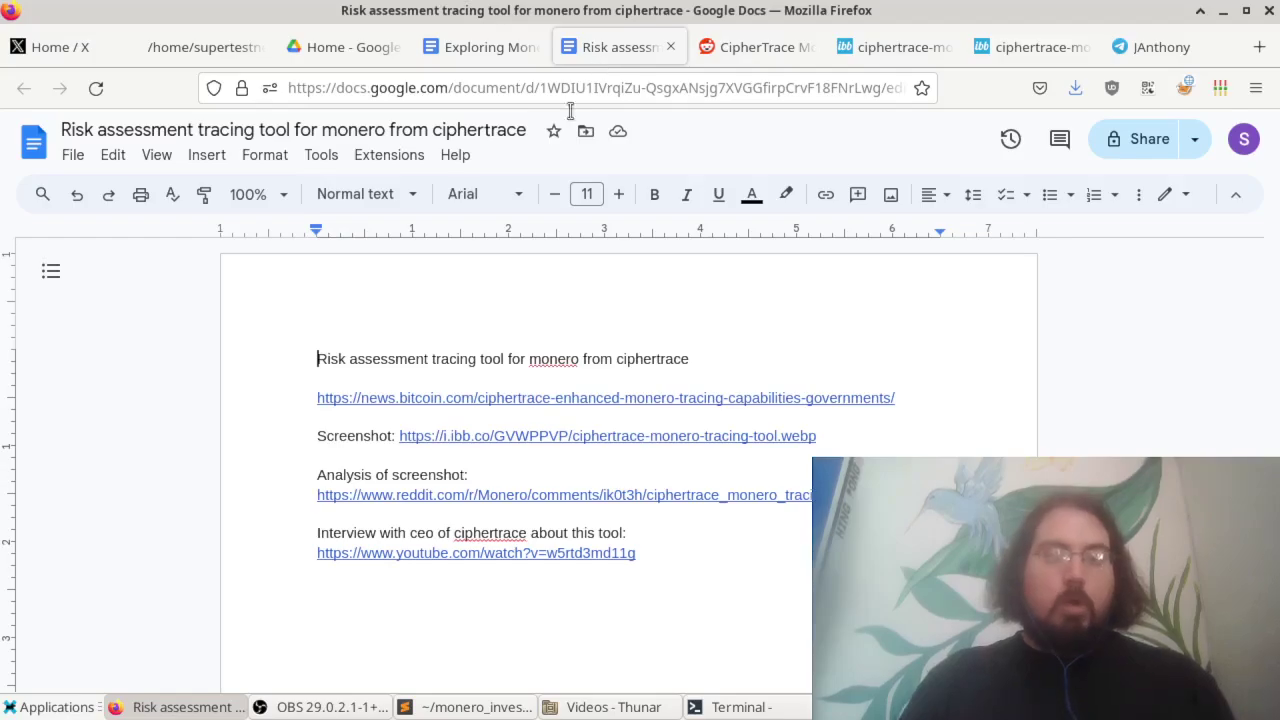
click(485, 47)
key(ctrl+Page_Up)
key(ctrl+Page_Up)
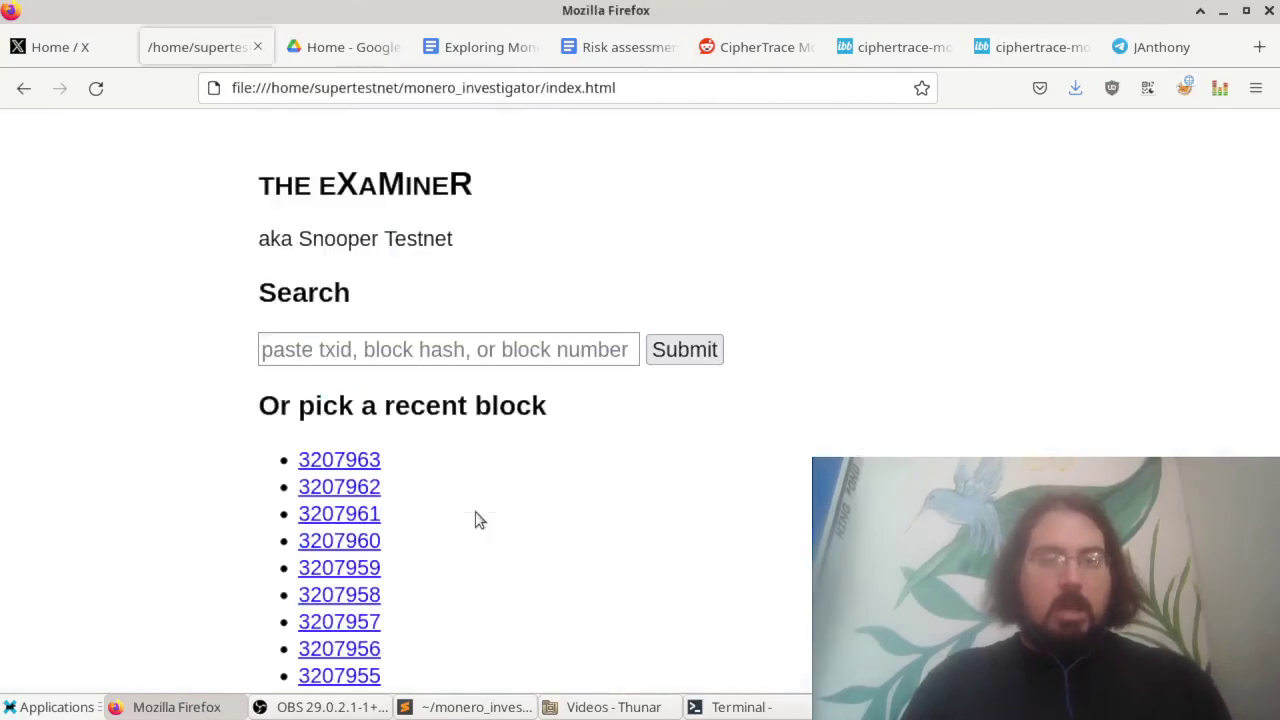
click(523, 346)
text(c724a4368d0b082d164a22a5612e456d14e15914edc1e9932737cfa47974dda9)
click(680, 349)
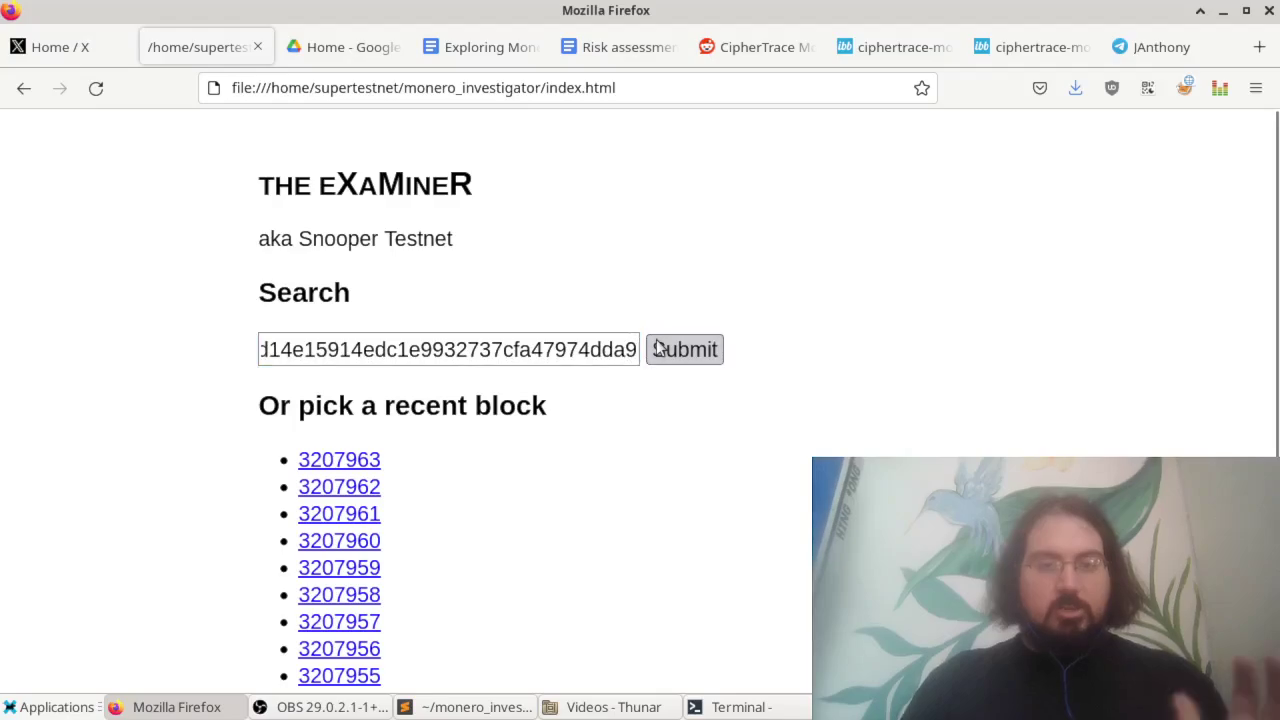
Examine the possible senders of Input 1 and Input 2 without demo mode's decoy marks.
scroll(773, 465, down, 5)
scroll(777, 472, up, 2)
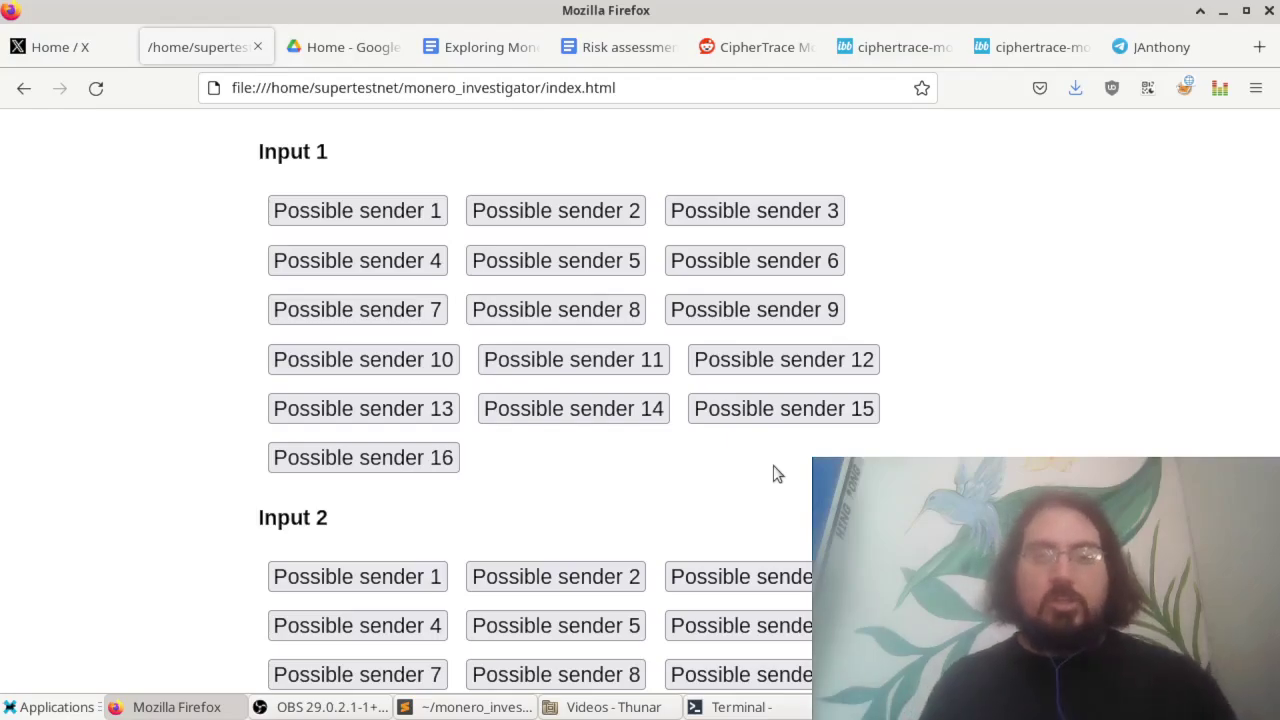
scroll(775, 471, up, 2)
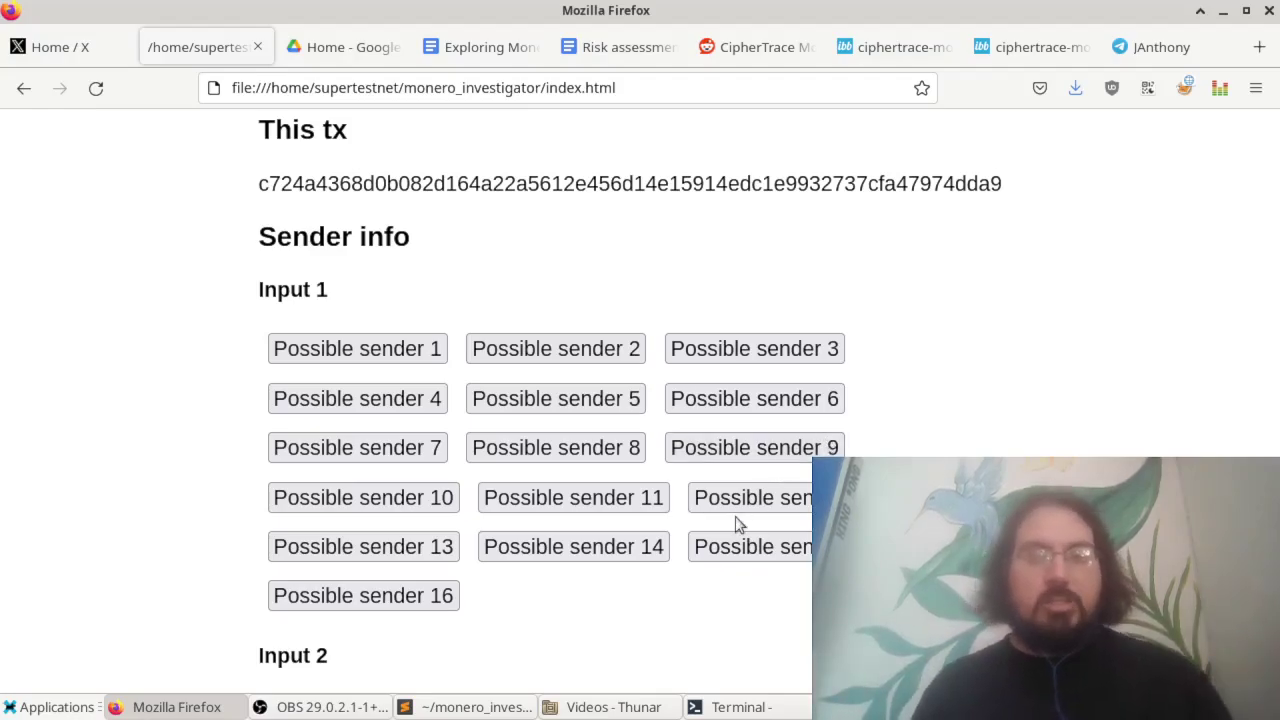
Open the details of Recipient 2 of the multi-input transaction.
scroll(738, 524, down, 6)
scroll(738, 524, down, 4)
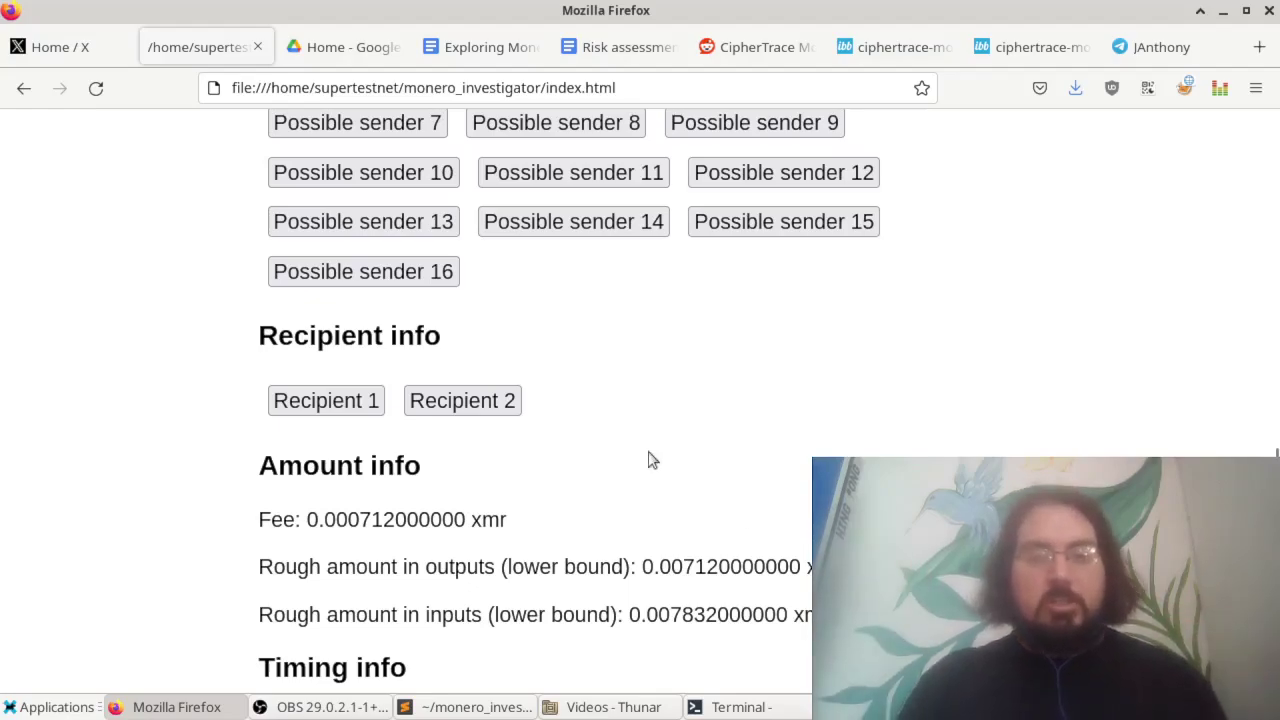
click(469, 410)
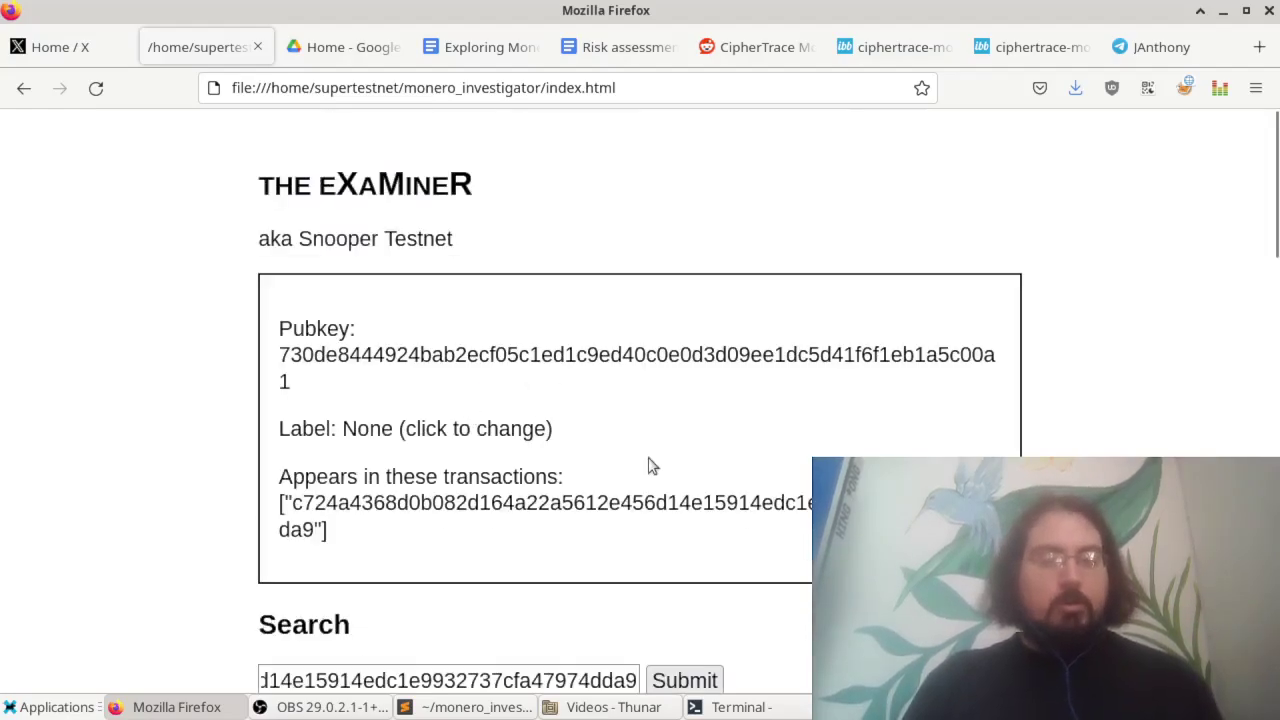
Review the transaction's amount and timing info together with Recipient 2's public key and the transactions it appears in.
scroll(517, 397, down, 10)
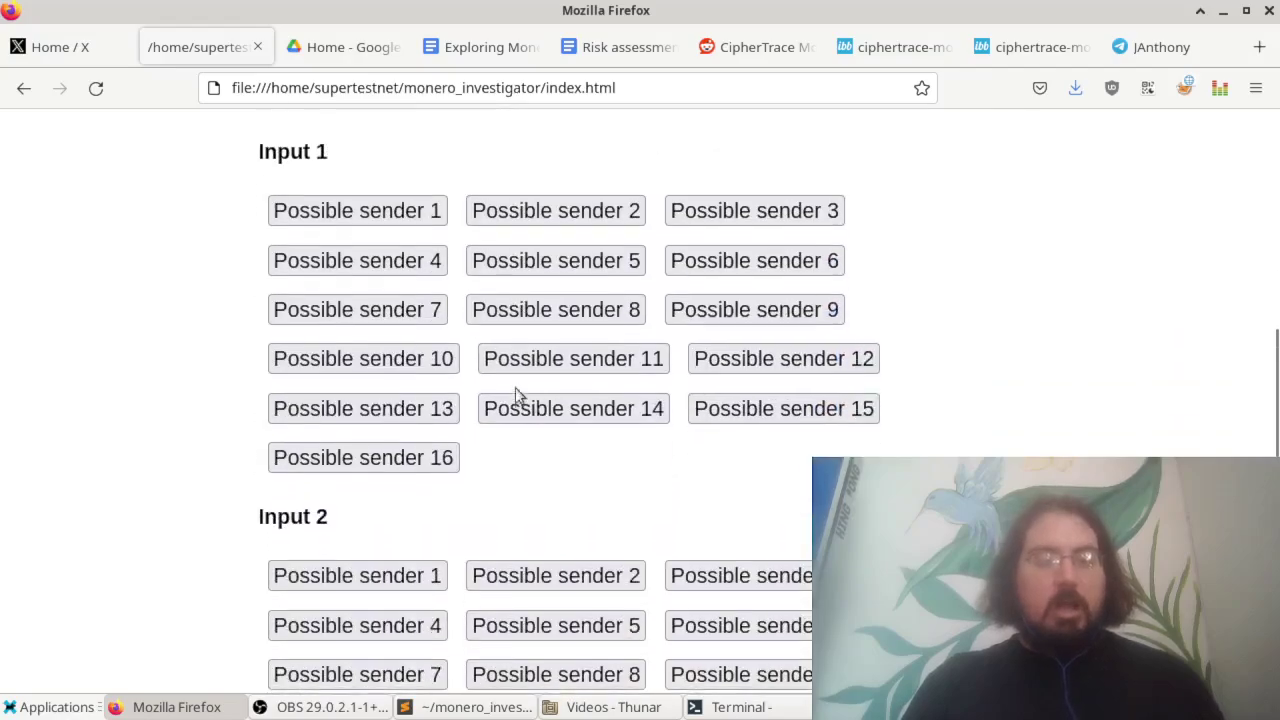
scroll(517, 397, down, 5)
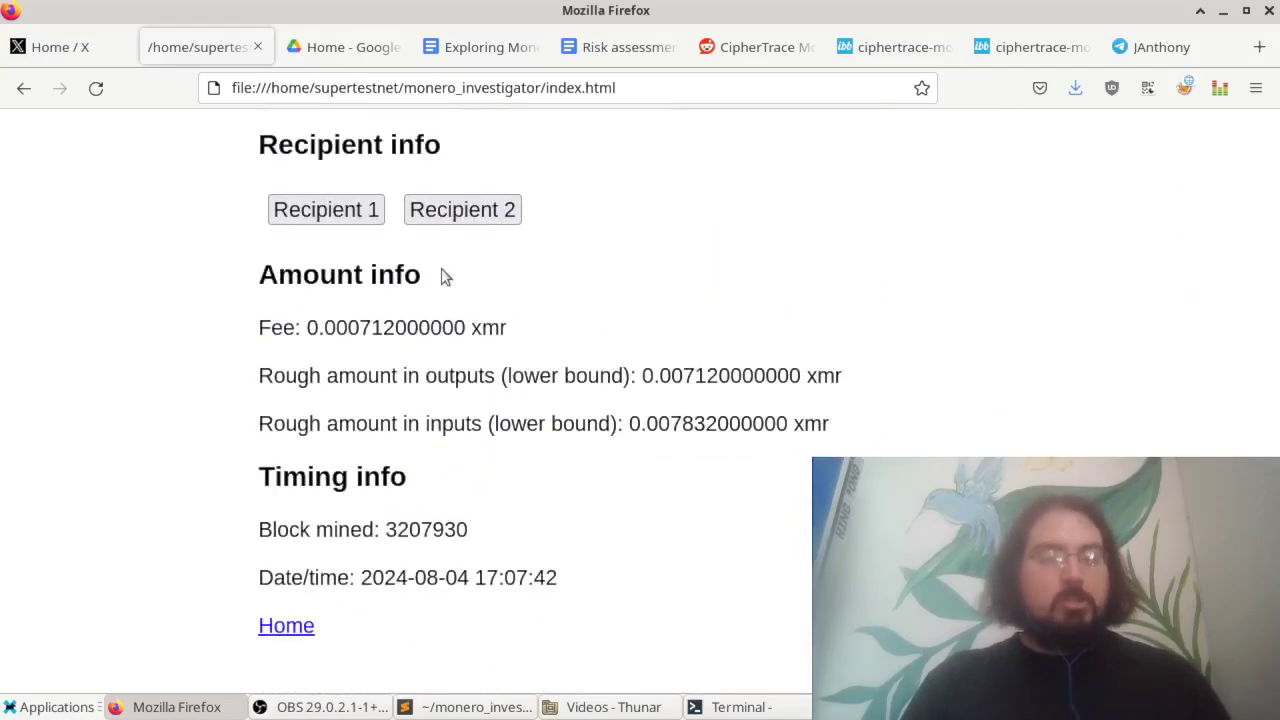
scroll(380, 243, up, 15)
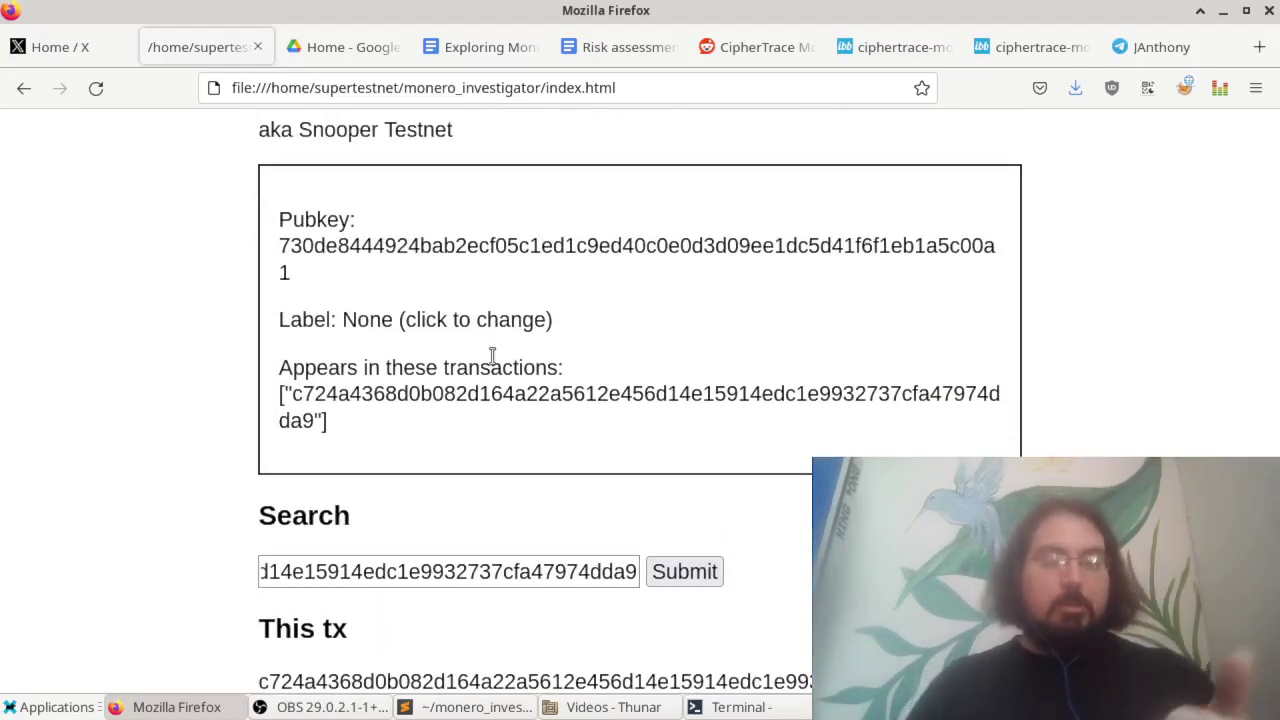
scroll(426, 494, down, 4)
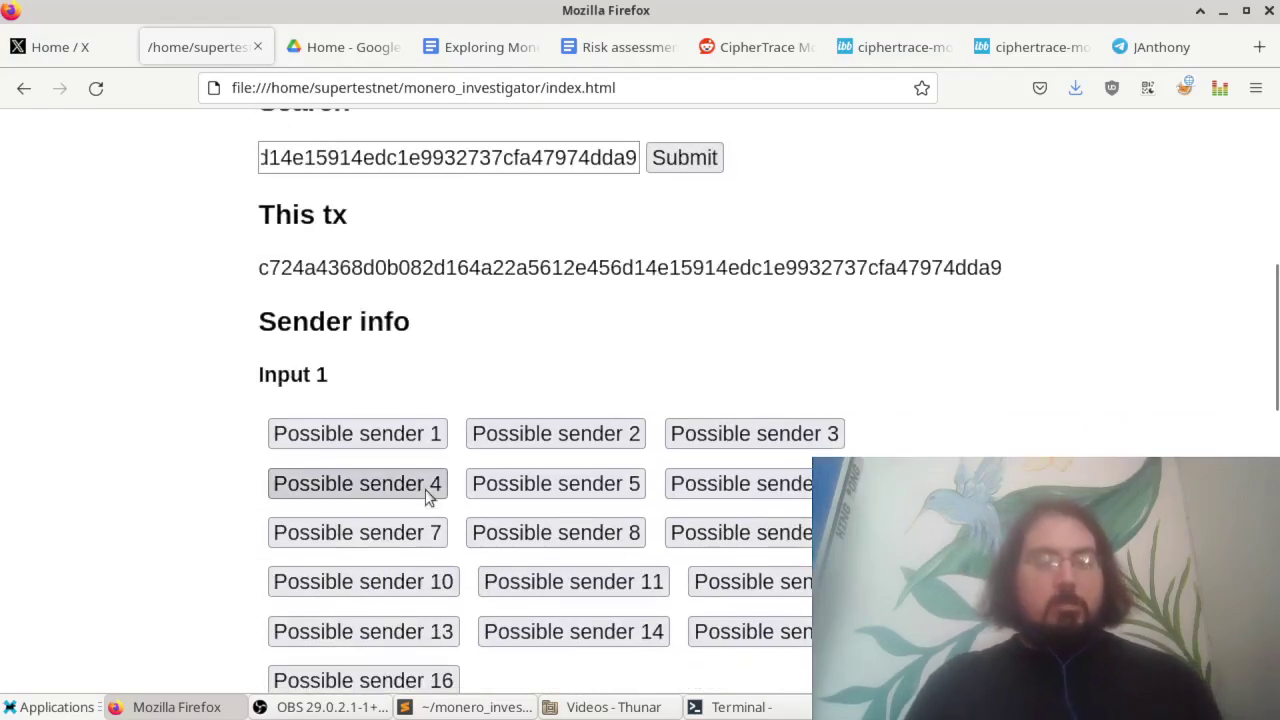
Compare the transaction ID listed in Recipient 2's details with the ID of the current multi-input transaction.
scroll(434, 489, up, 3)
double_click(358, 268)
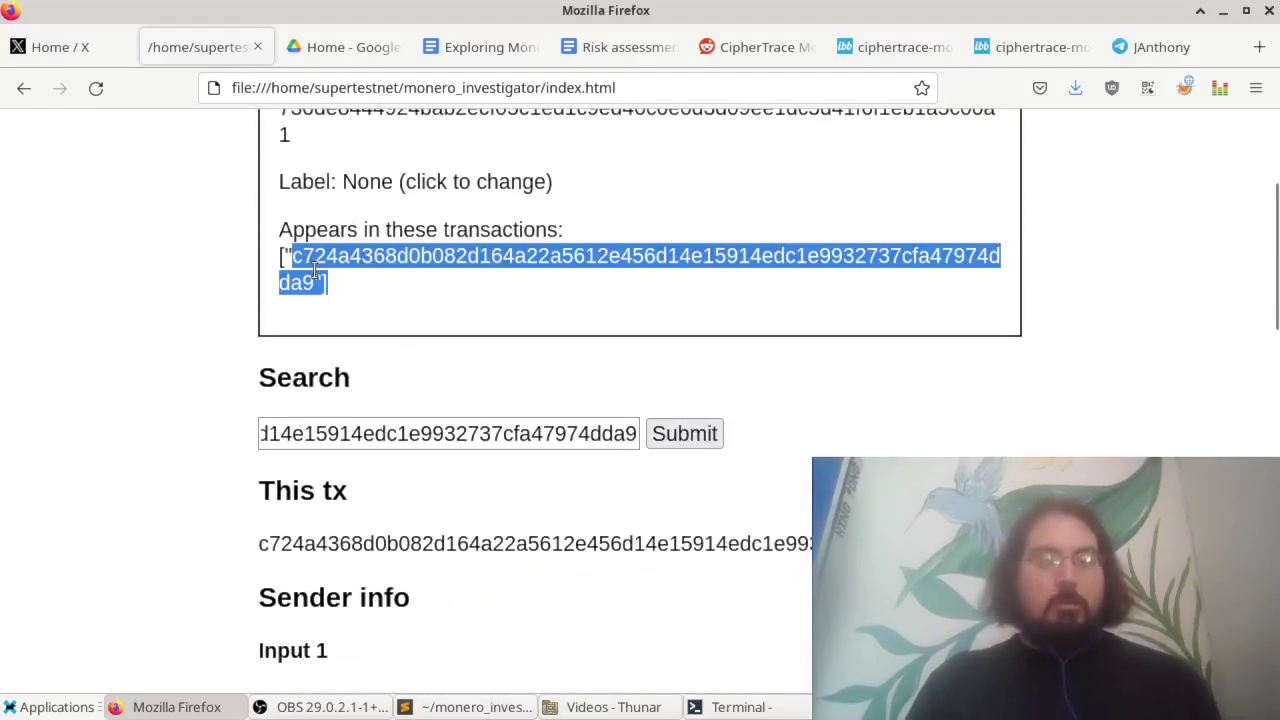
double_click(415, 543)
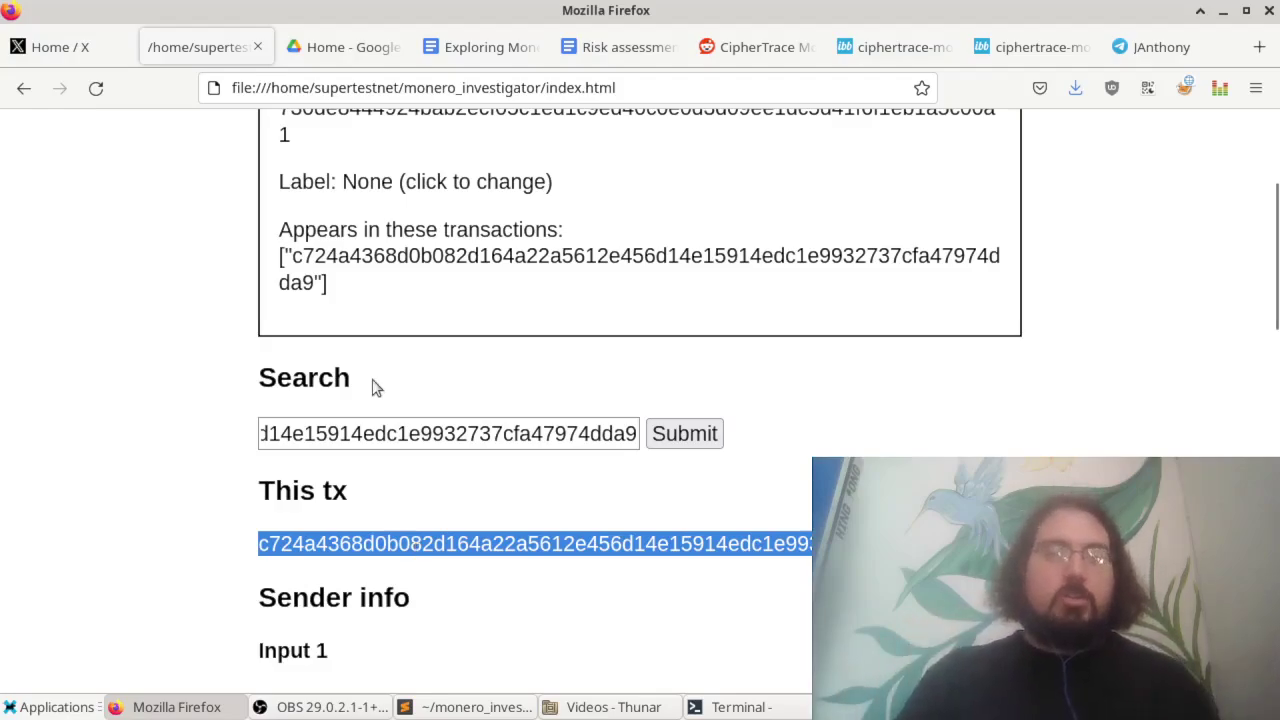
drag(288, 258, 301, 281)
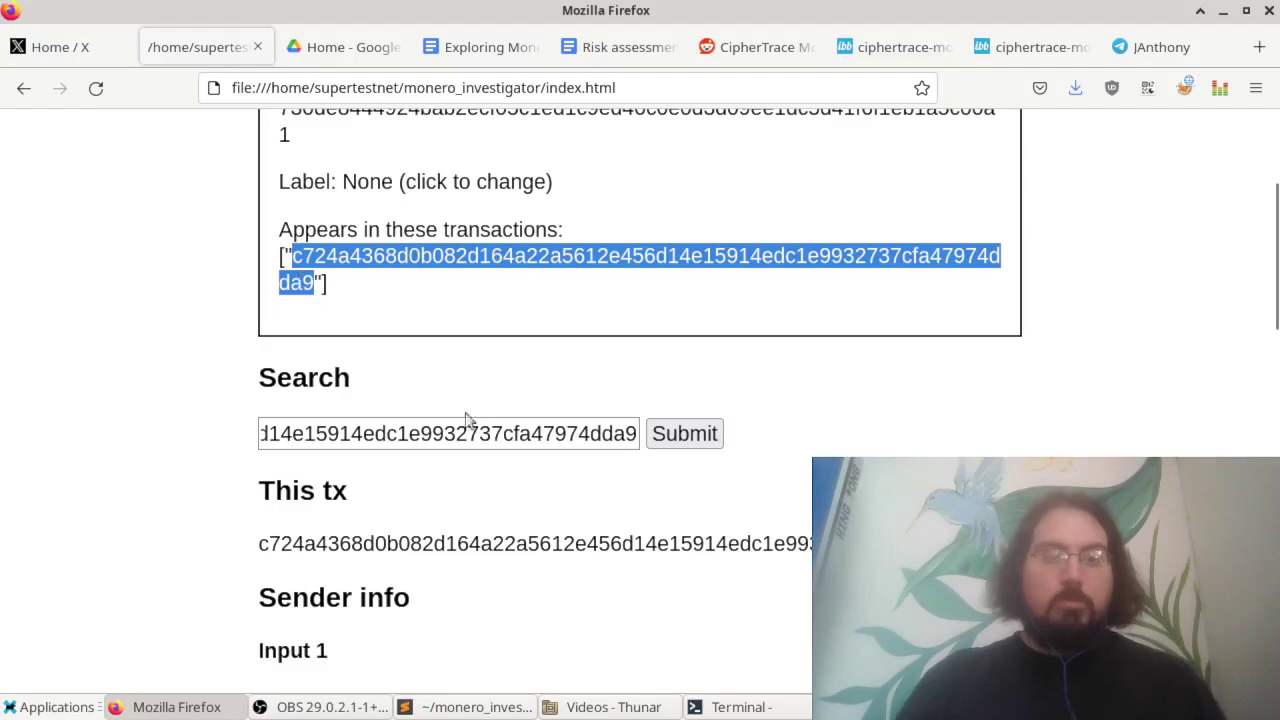
scroll(466, 460, down, 3)
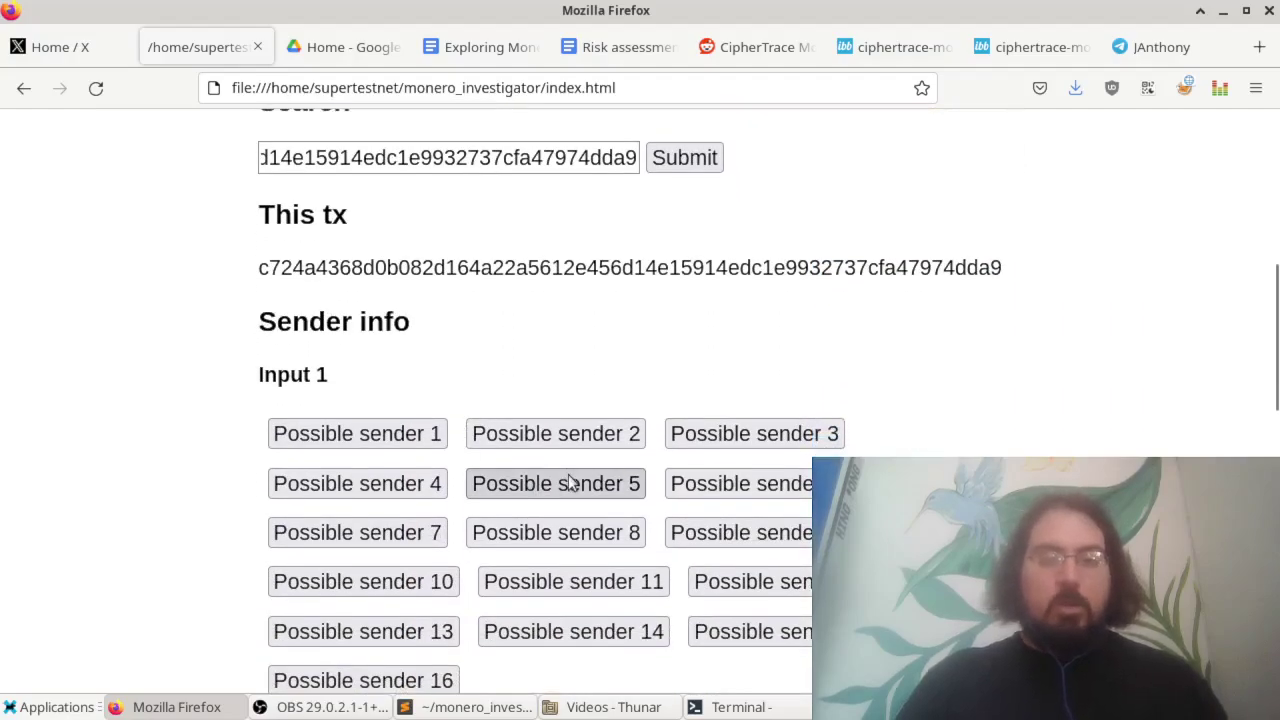
Open Possible sender 5 of Input 1 and follow its received-money link to block 3205993.
click(583, 490)
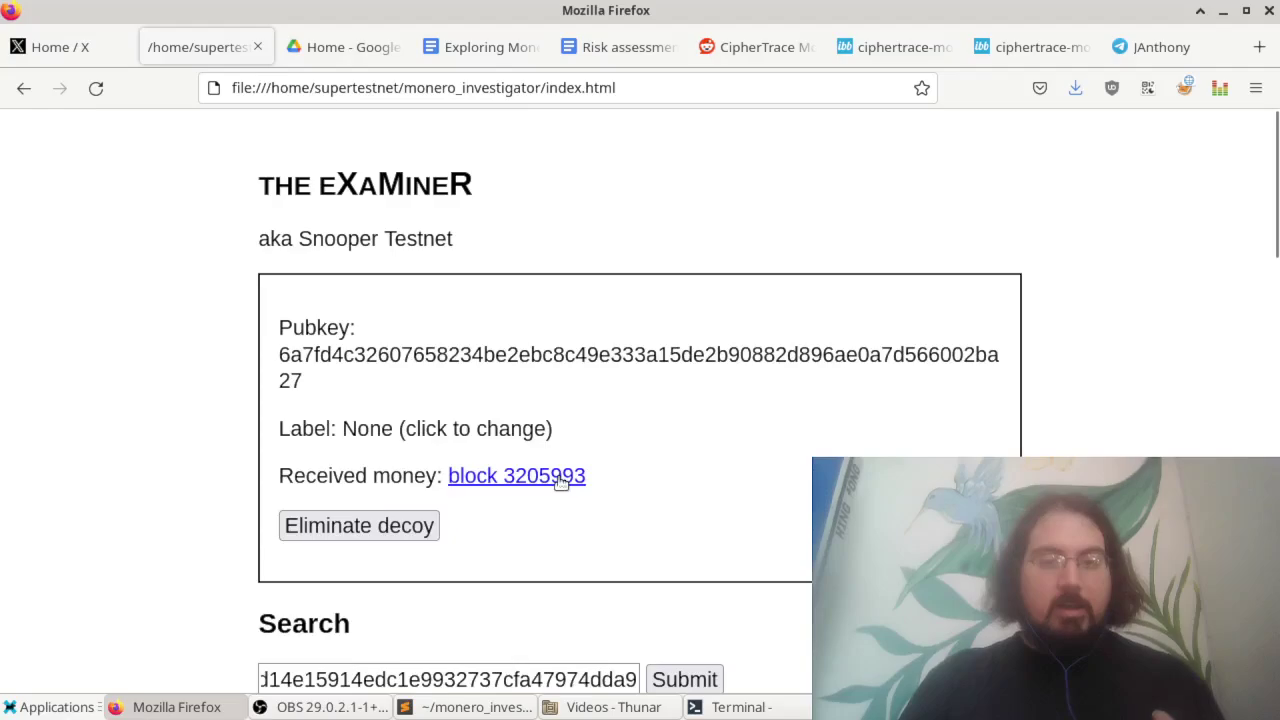
click(582, 484)
scroll(566, 488, down, 6)
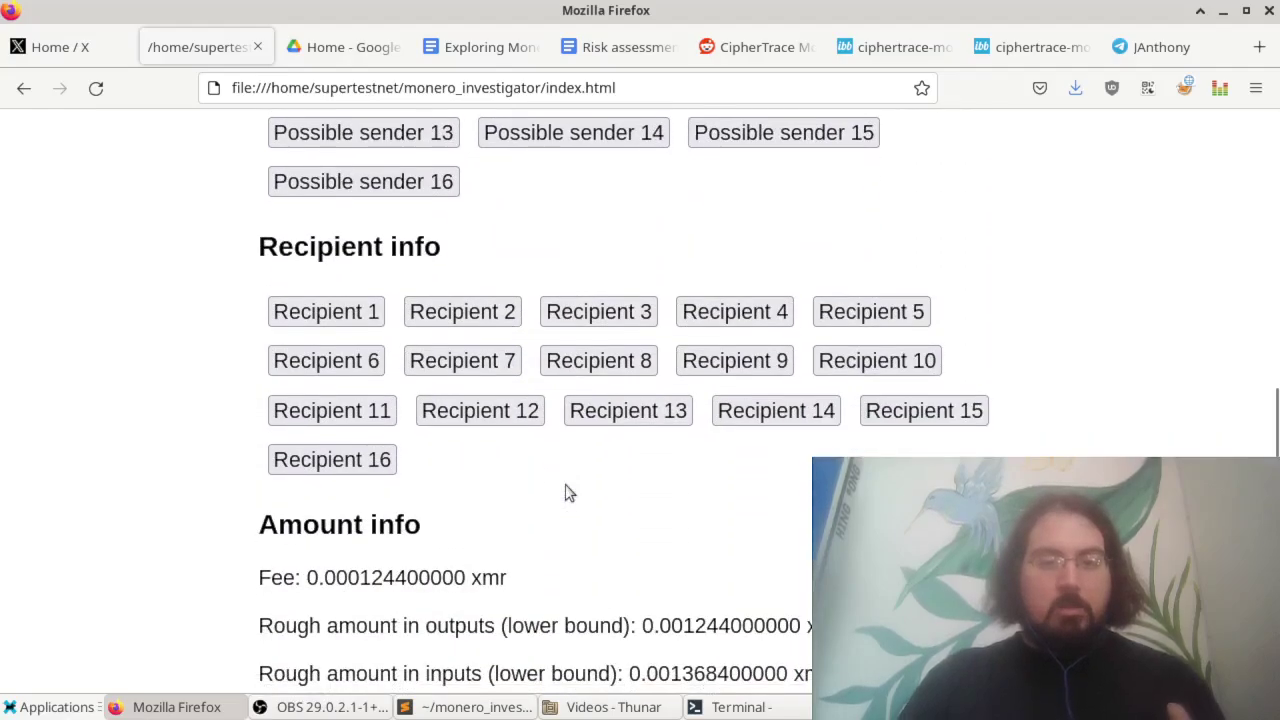
click(457, 362)
scroll(457, 366, down, 10)
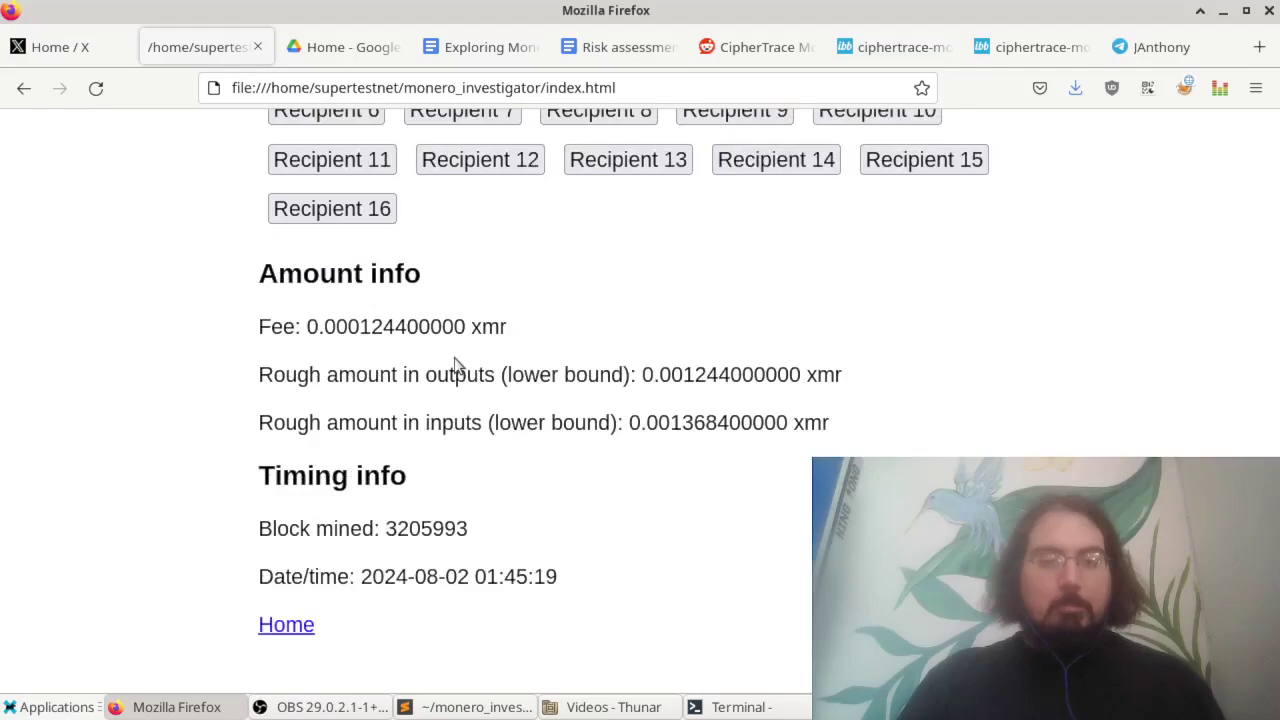
View the public keys and listed transactions of Recipient 1 and Recipient 2 in the sender's funding transaction.
scroll(455, 365, up, 2)
scroll(457, 366, up, 1)
click(303, 350)
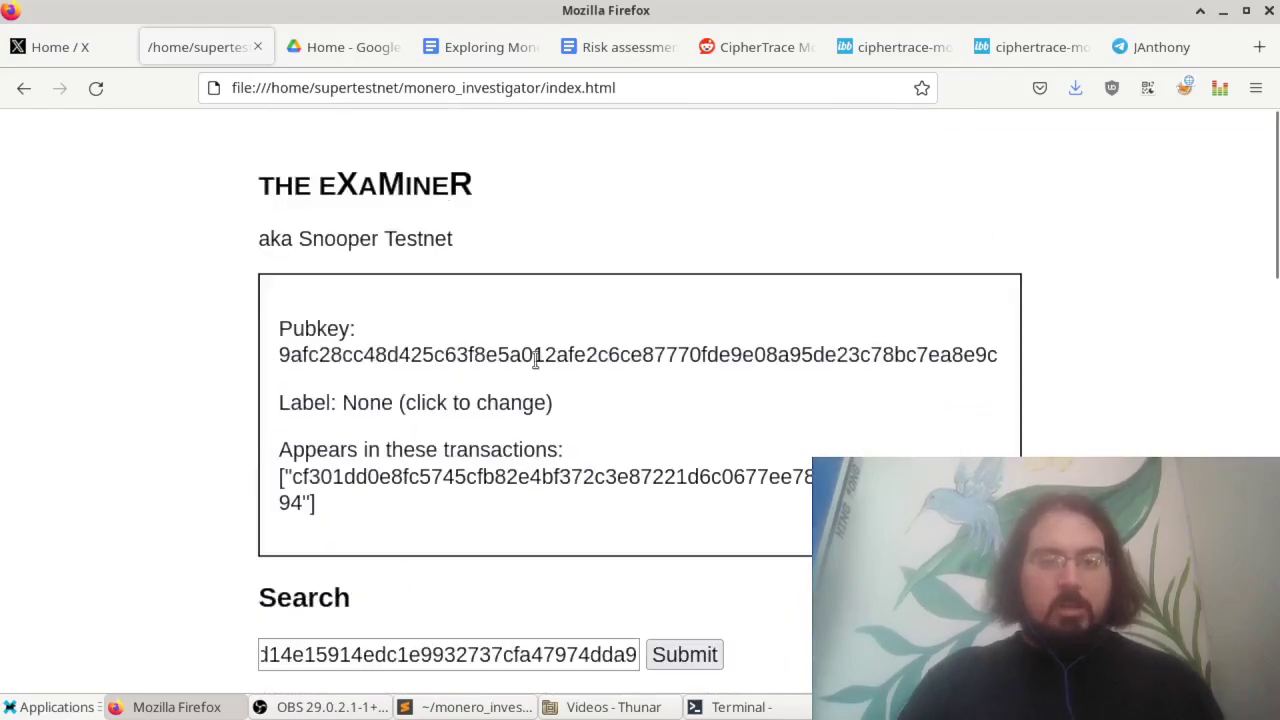
scroll(532, 391, down, 4)
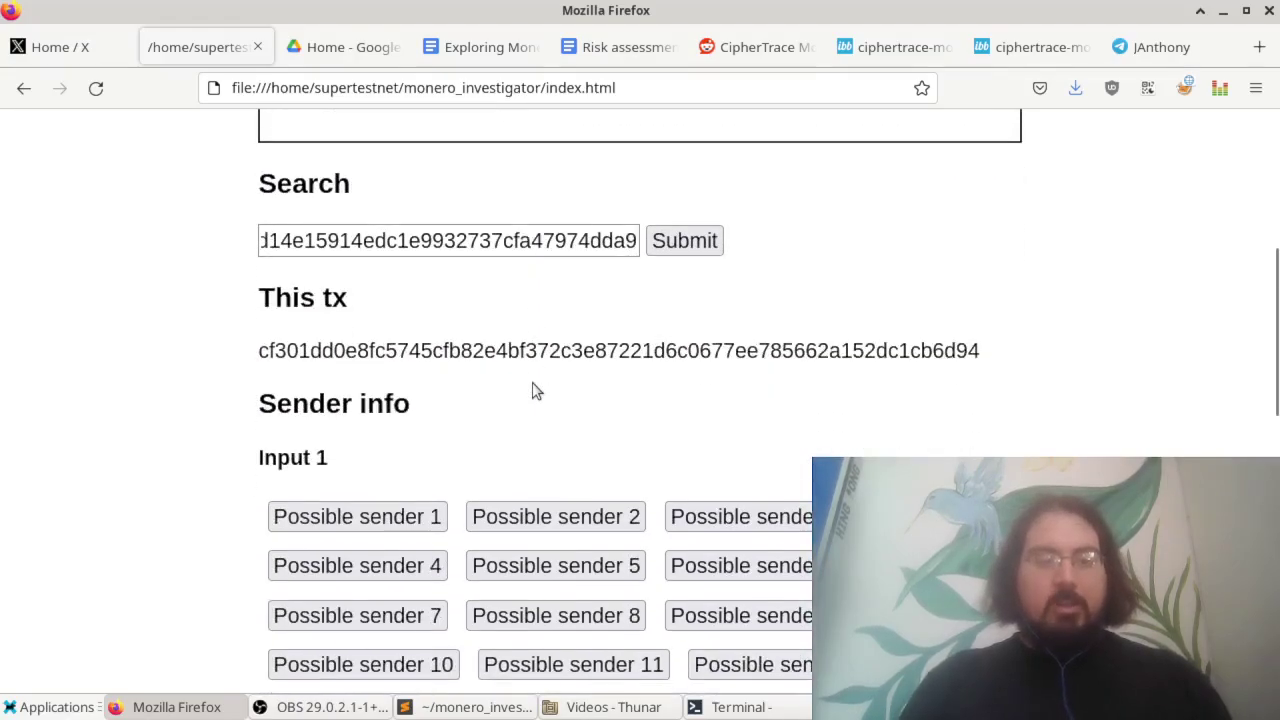
scroll(532, 391, down, 4)
click(452, 484)
scroll(590, 443, down, 2)
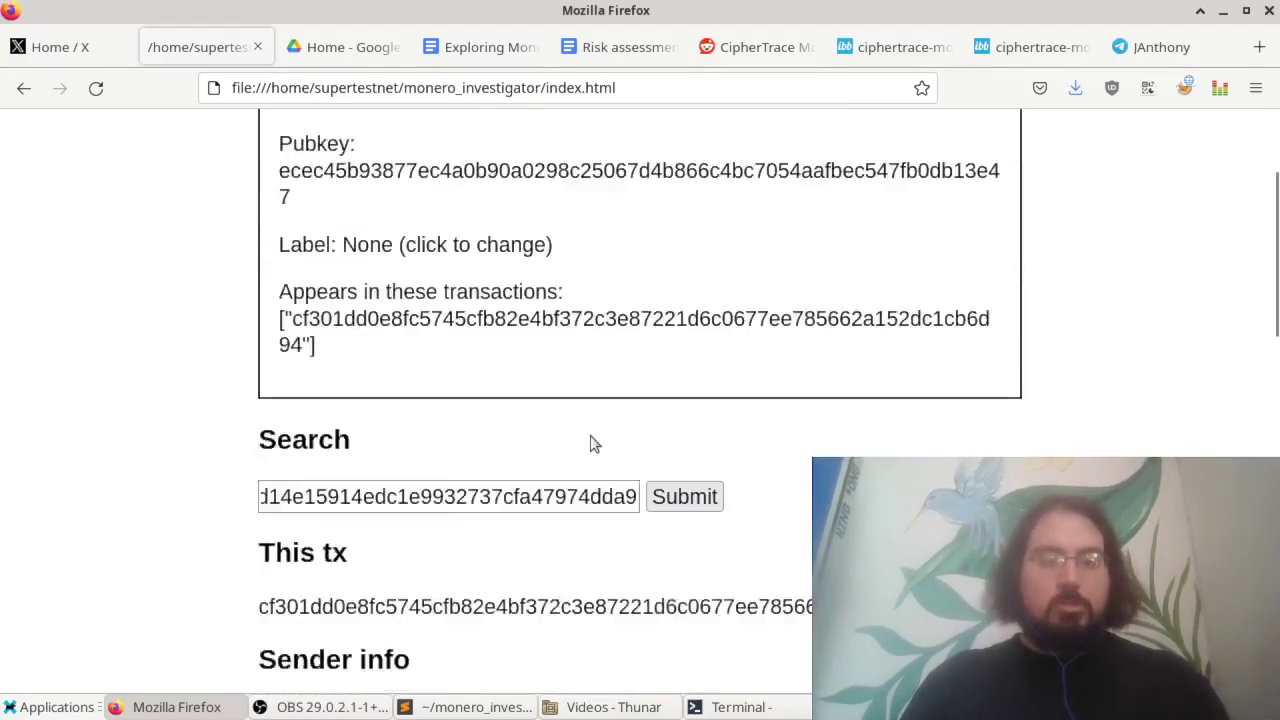
View the public keys and listed transactions of Recipient 3 and Recipient 4.
scroll(590, 443, down, 4)
click(760, 405)
scroll(763, 403, down, 10)
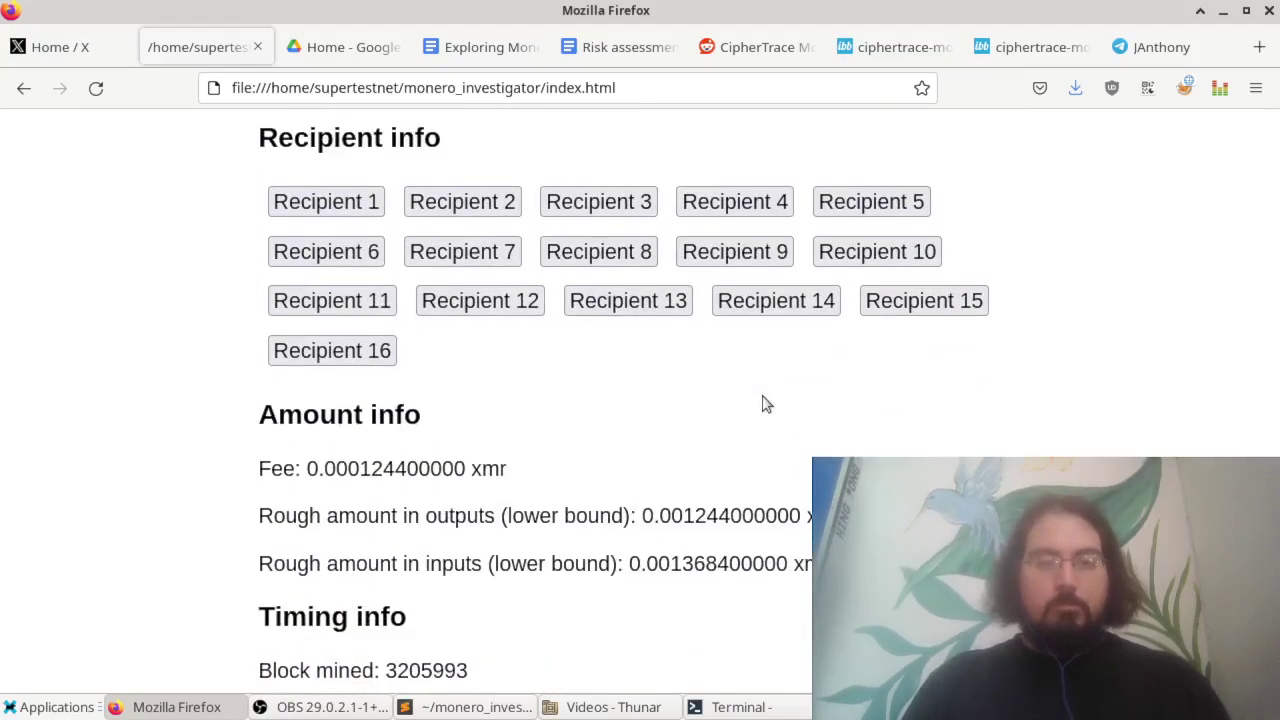
click(614, 208)
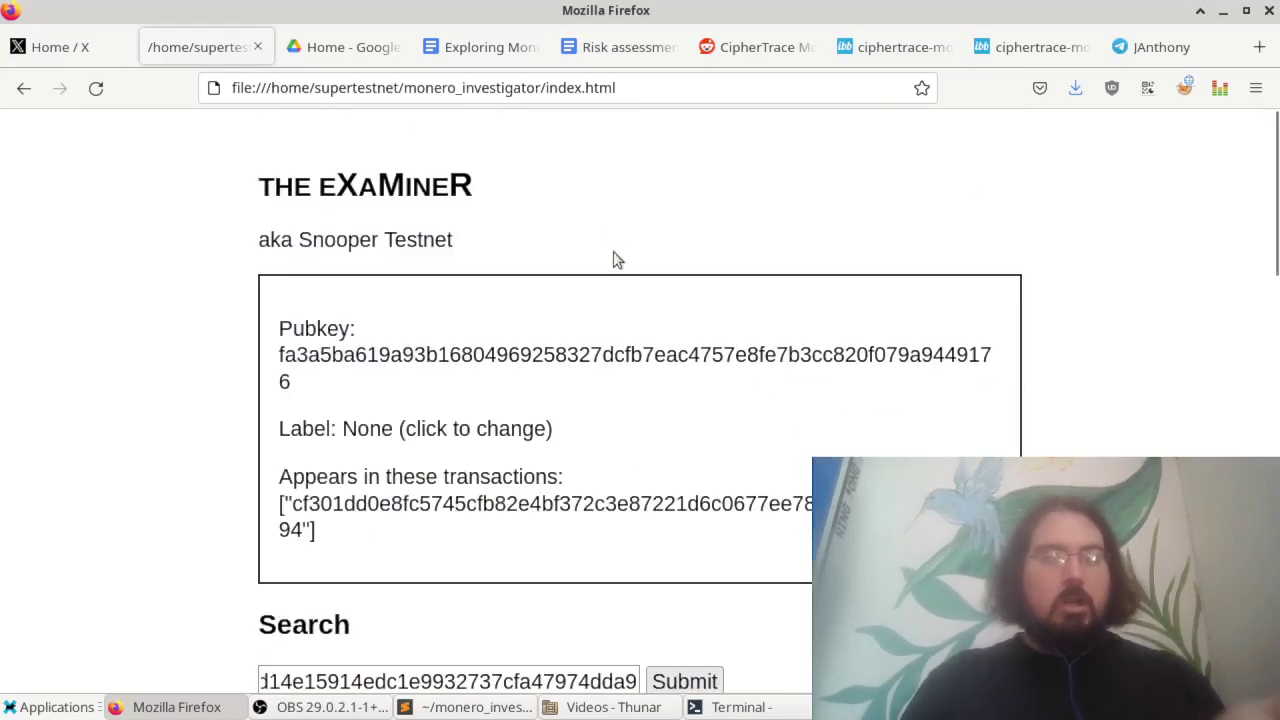
scroll(617, 348, down, 12)
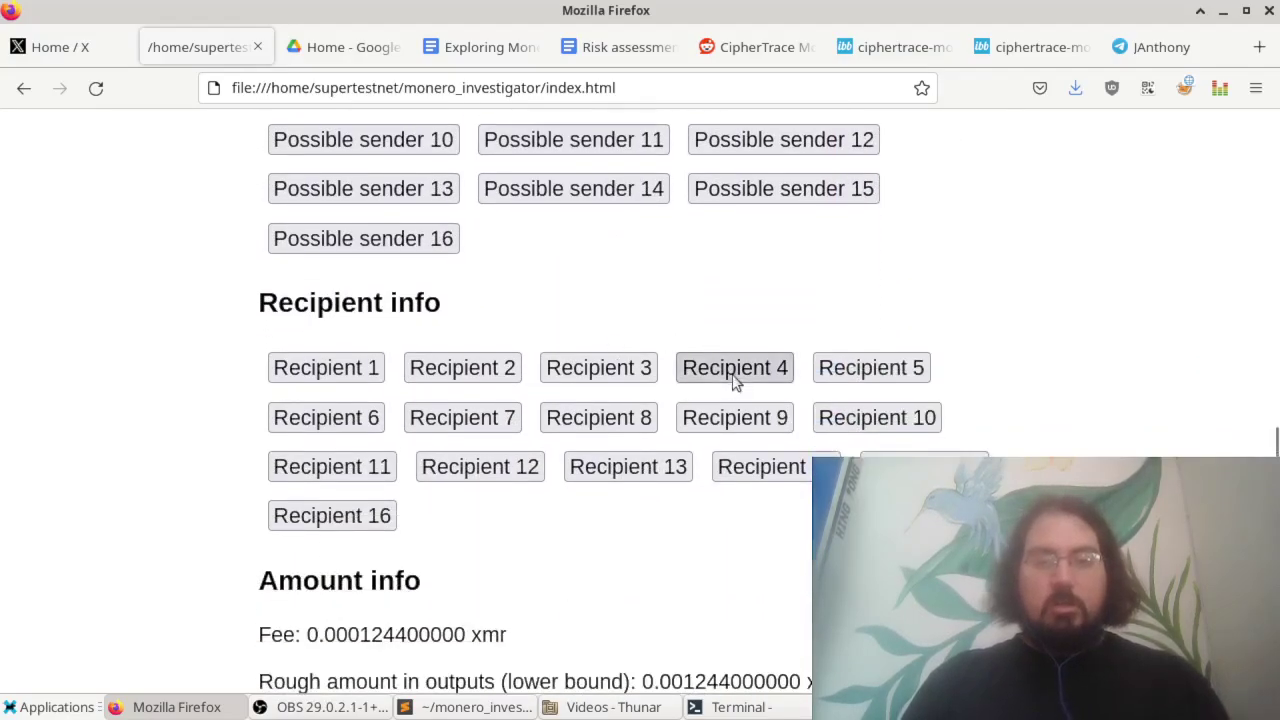
click(734, 370)
scroll(735, 380, down, 10)
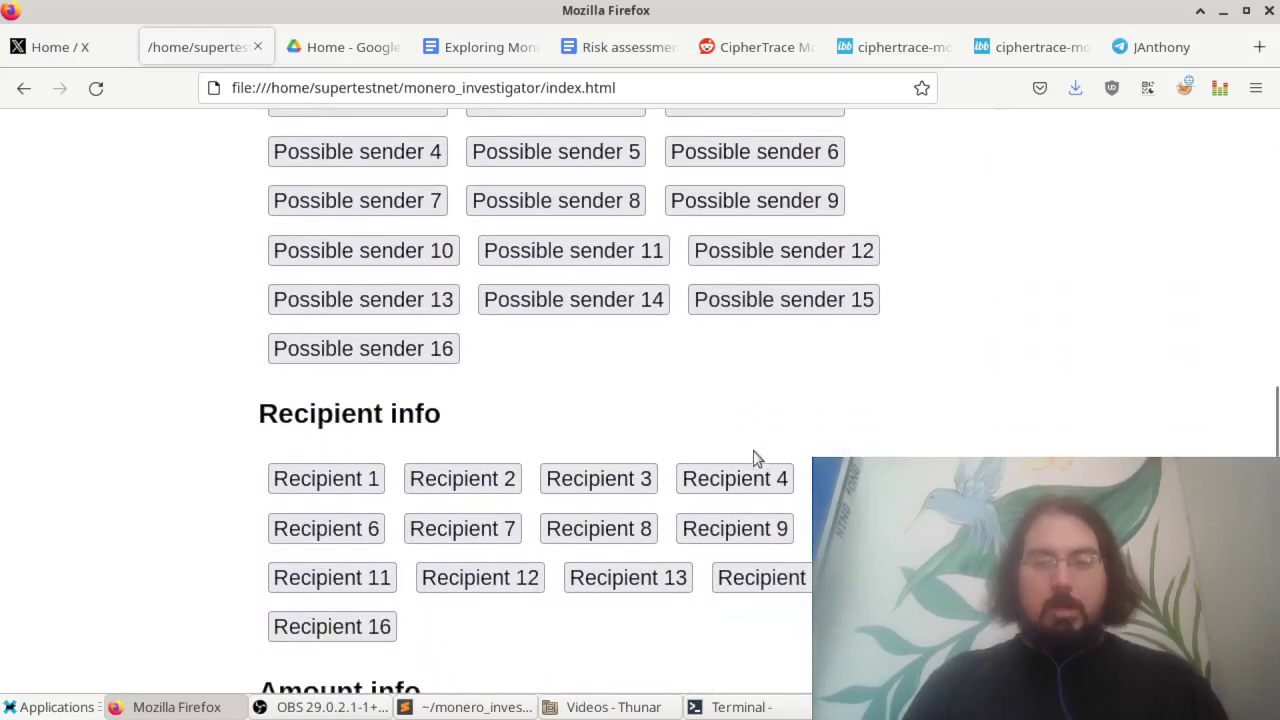
View the details of Recipients 5 through 8 one after another.
click(532, 500)
scroll(532, 503, down, 10)
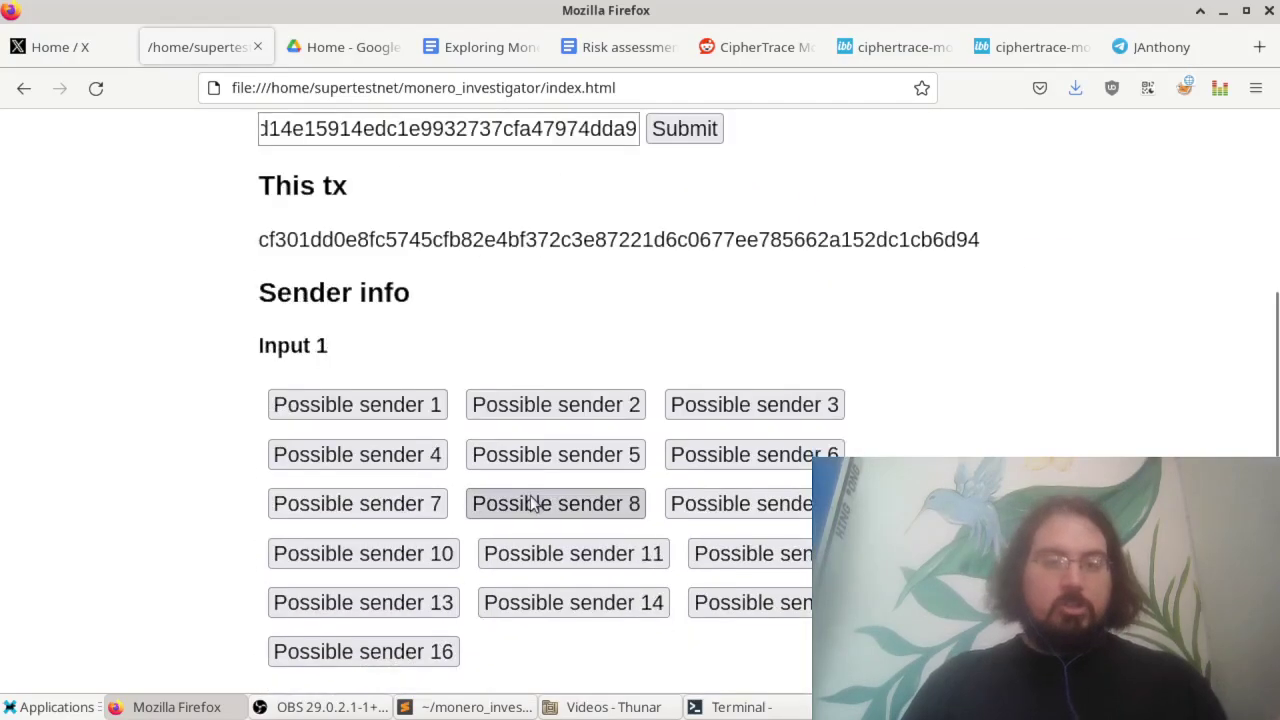
click(329, 430)
scroll(561, 417, down, 6)
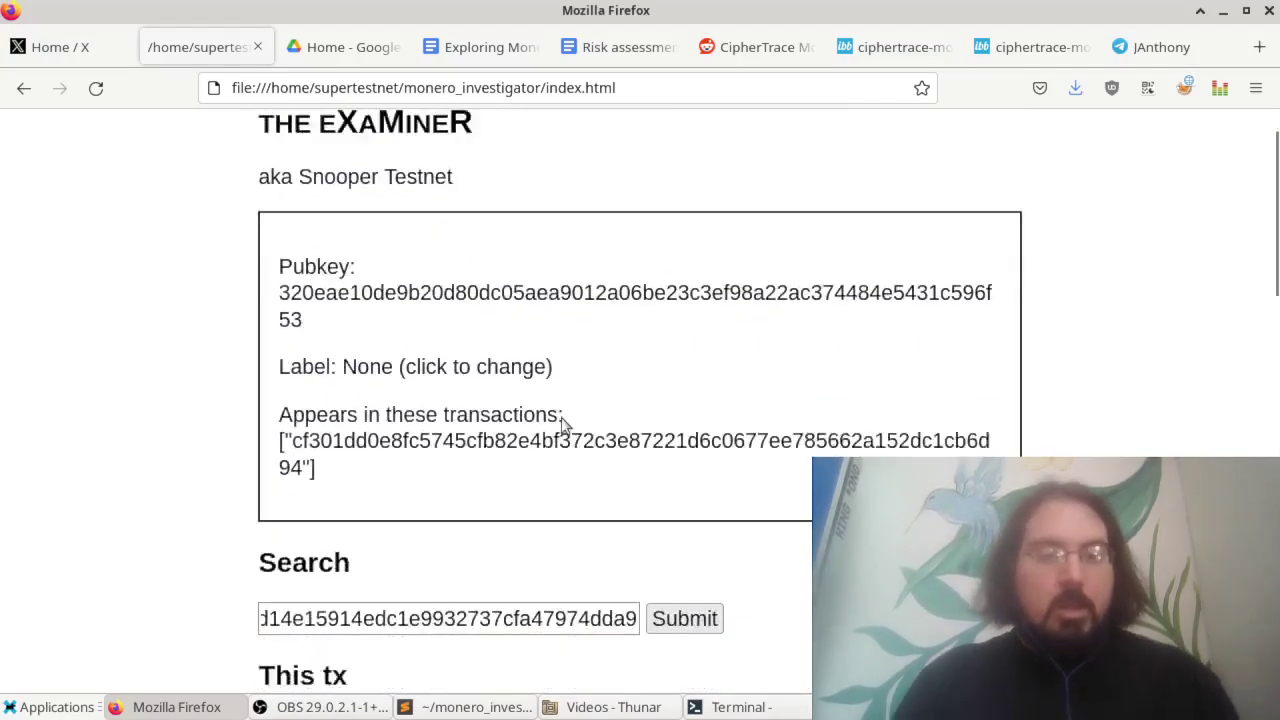
scroll(561, 417, down, 3)
click(491, 551)
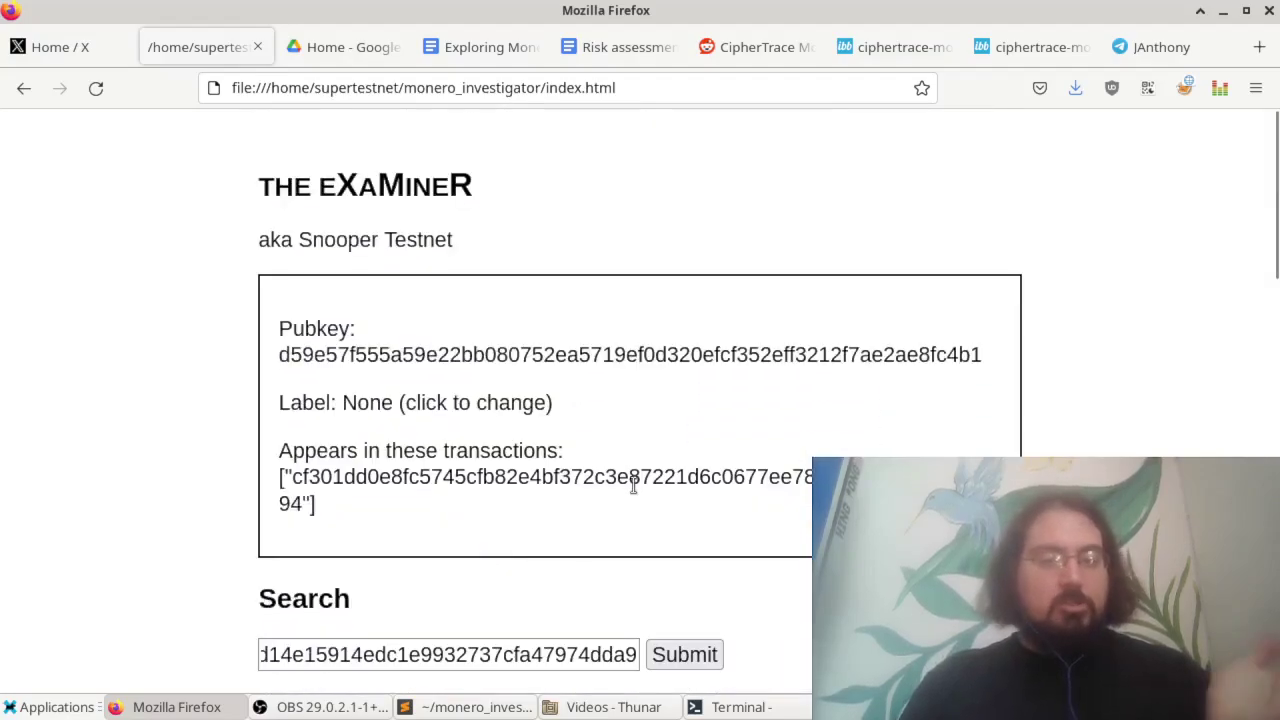
scroll(634, 491, down, 9)
click(649, 400)
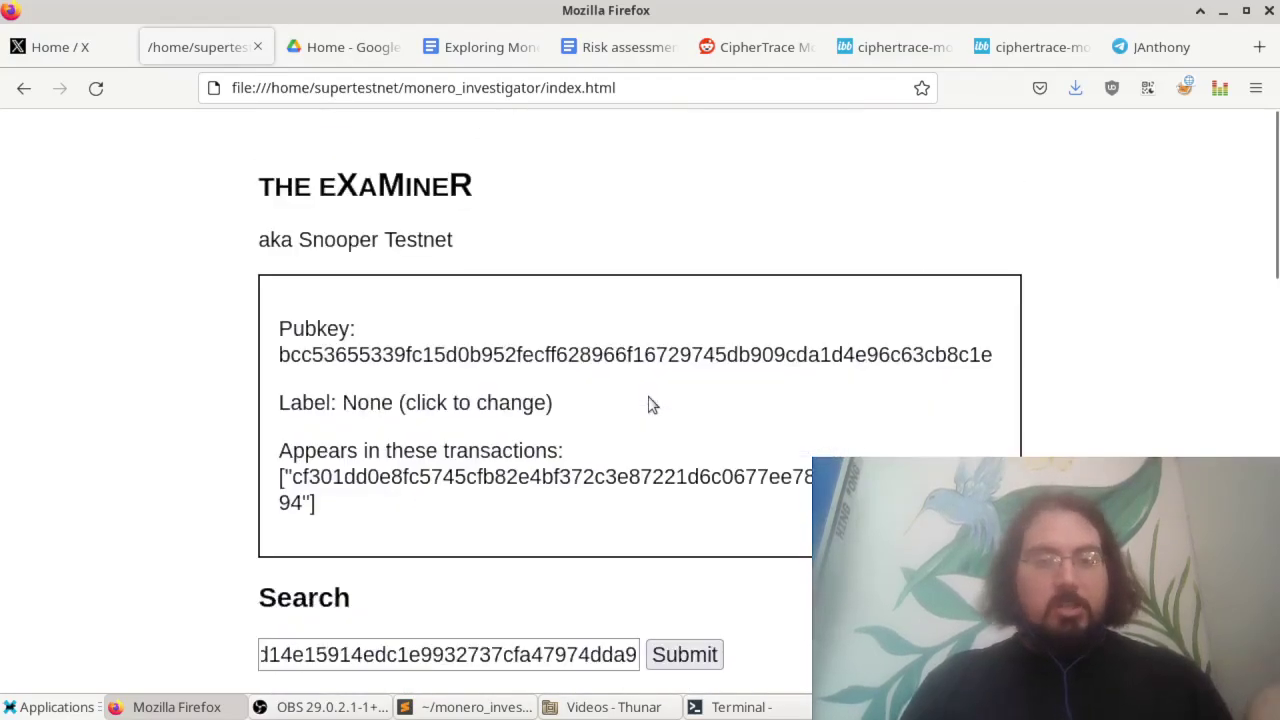
View the details of Recipients 9 through 11 one after another.
scroll(648, 404, down, 6)
scroll(648, 404, down, 3)
right_click(750, 389)
key(Escape)
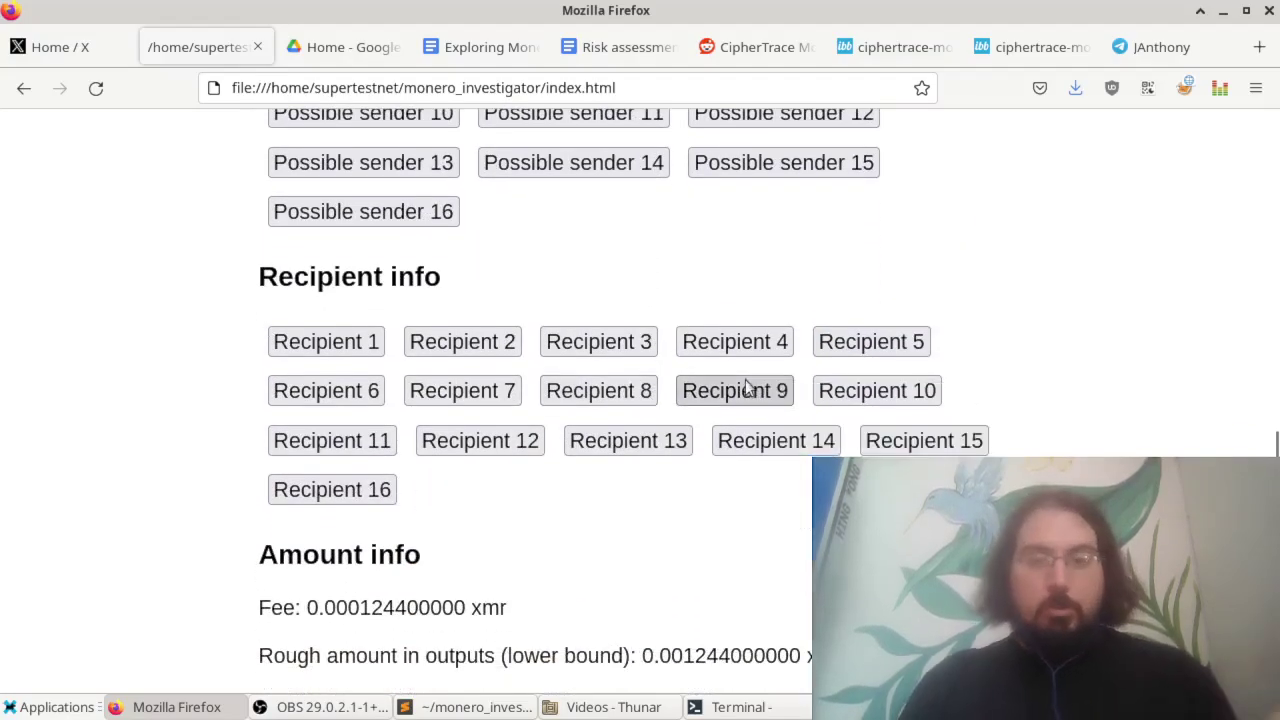
click(745, 389)
scroll(748, 388, down, 6)
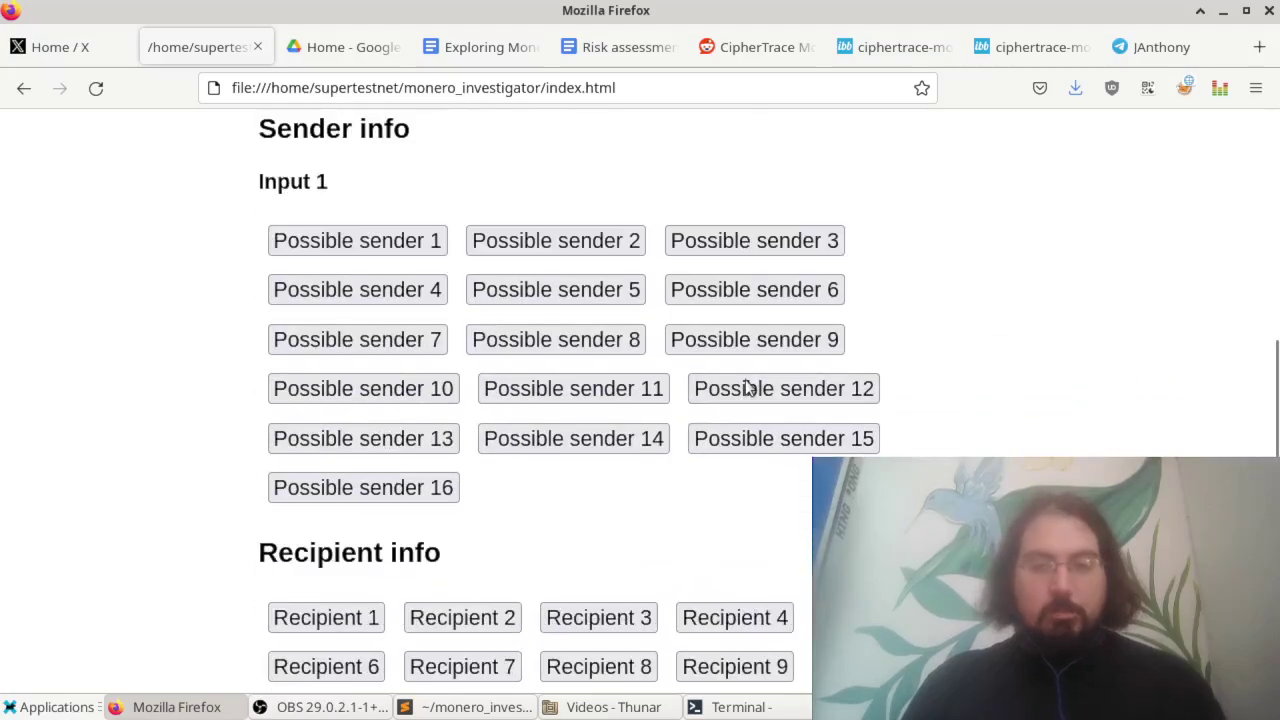
scroll(843, 405, down, 3)
click(843, 402)
scroll(871, 397, down, 6)
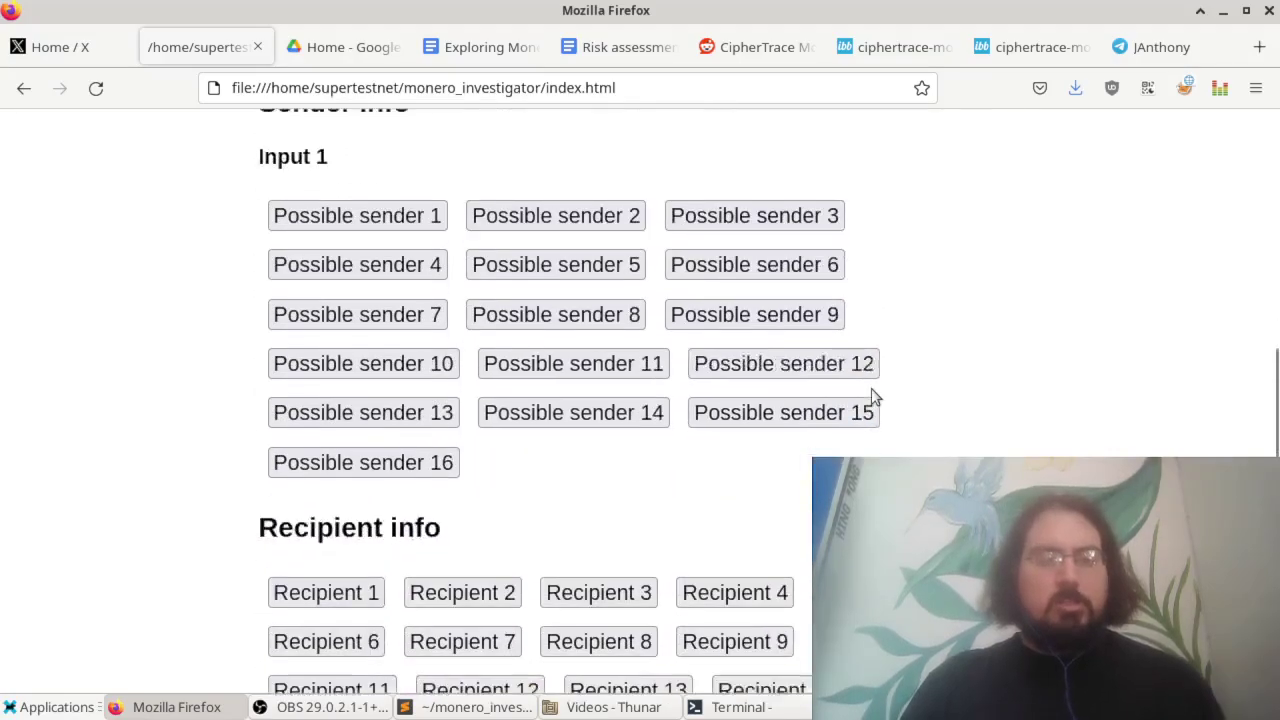
scroll(614, 420, down, 5)
click(355, 432)
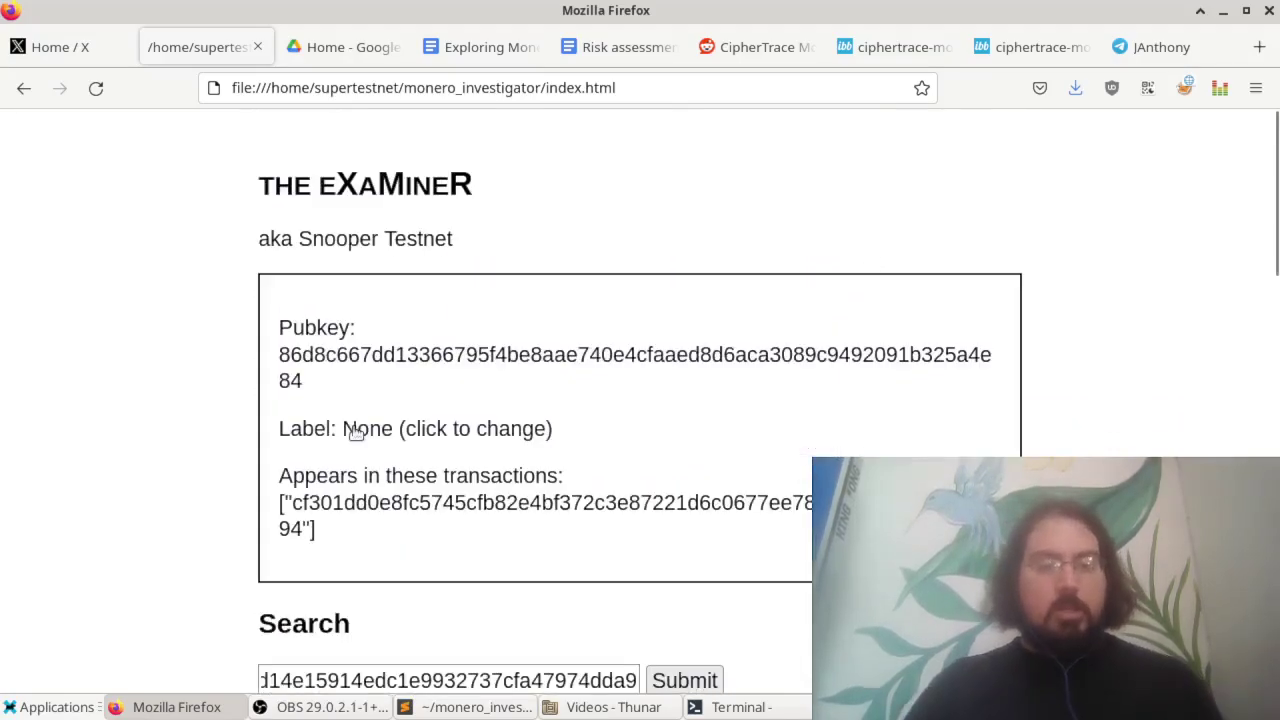
Review the 16-recipient transaction's sender, recipient, amount and timing info, along with the details of the last opened recipient.
scroll(355, 432, down, 8)
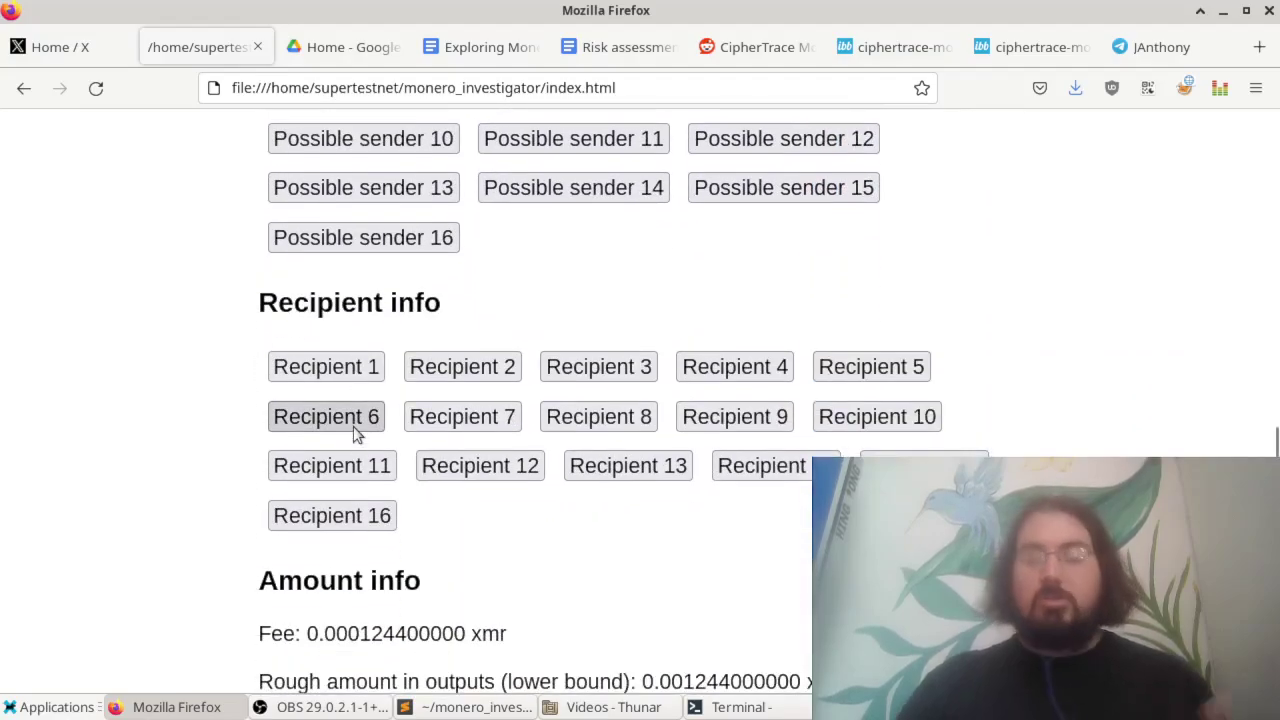
scroll(640, 291, up, 5)
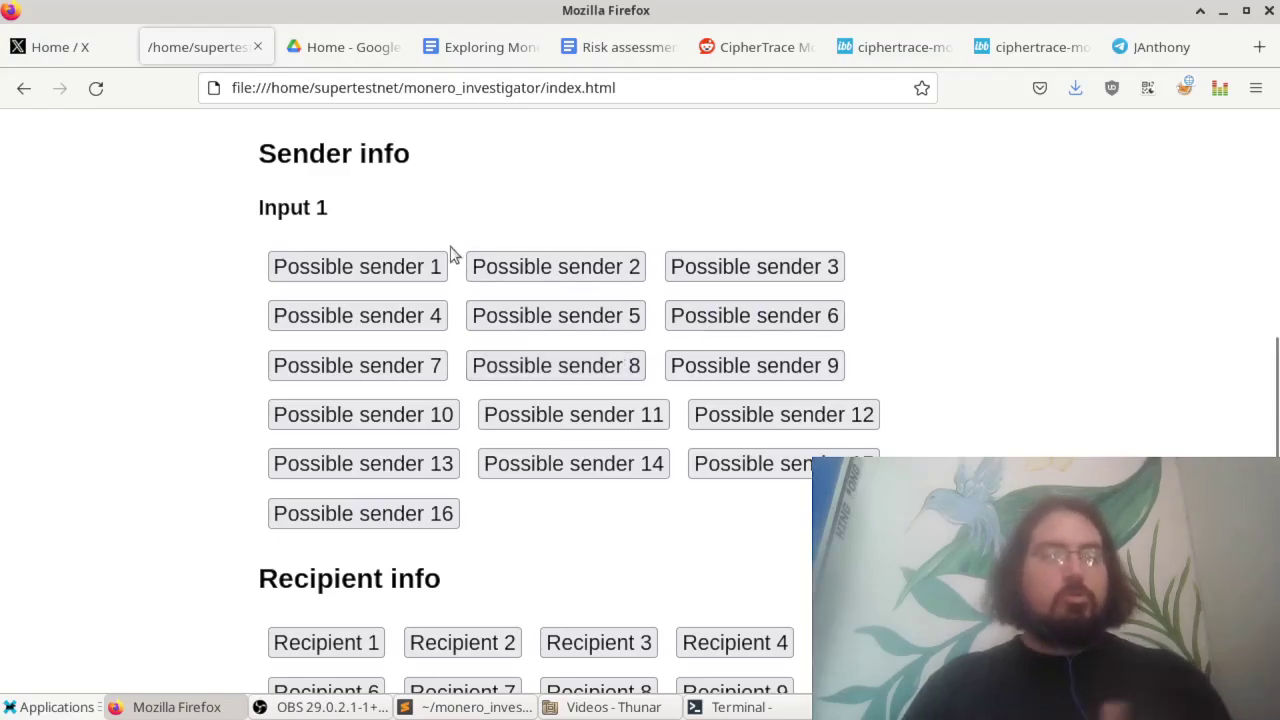
scroll(437, 240, down, 5)
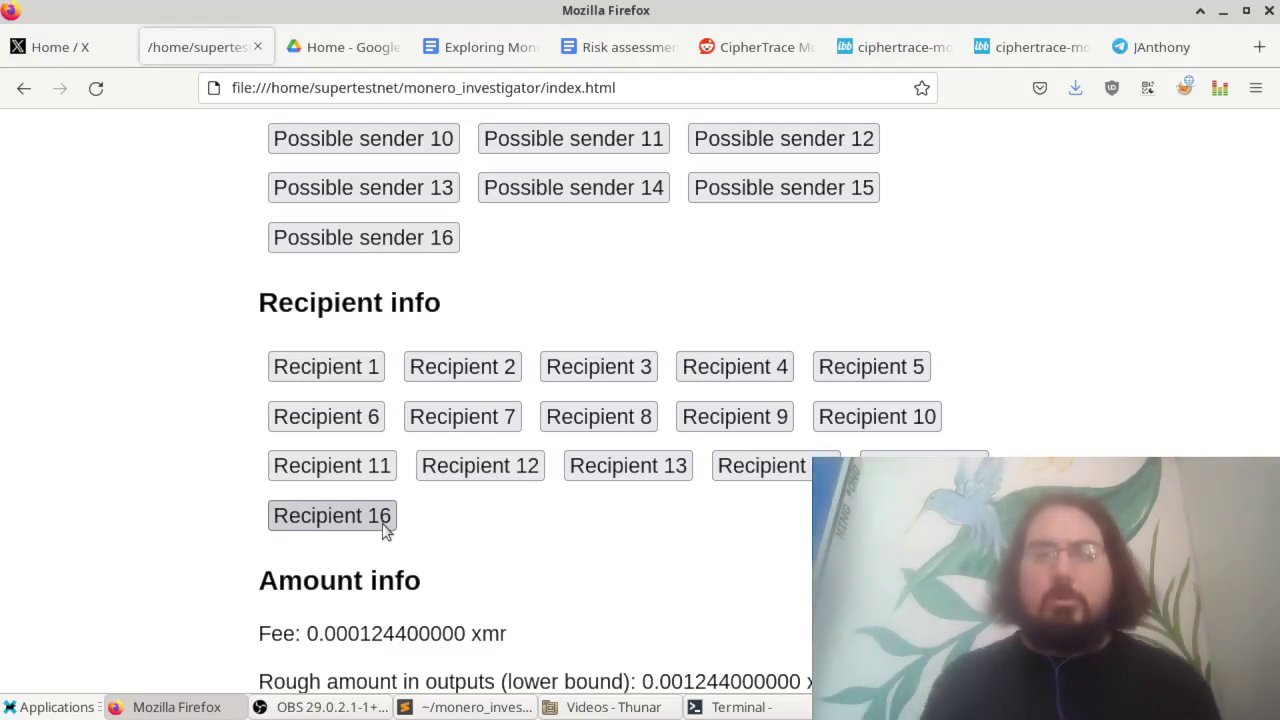
scroll(689, 509, down, 3)
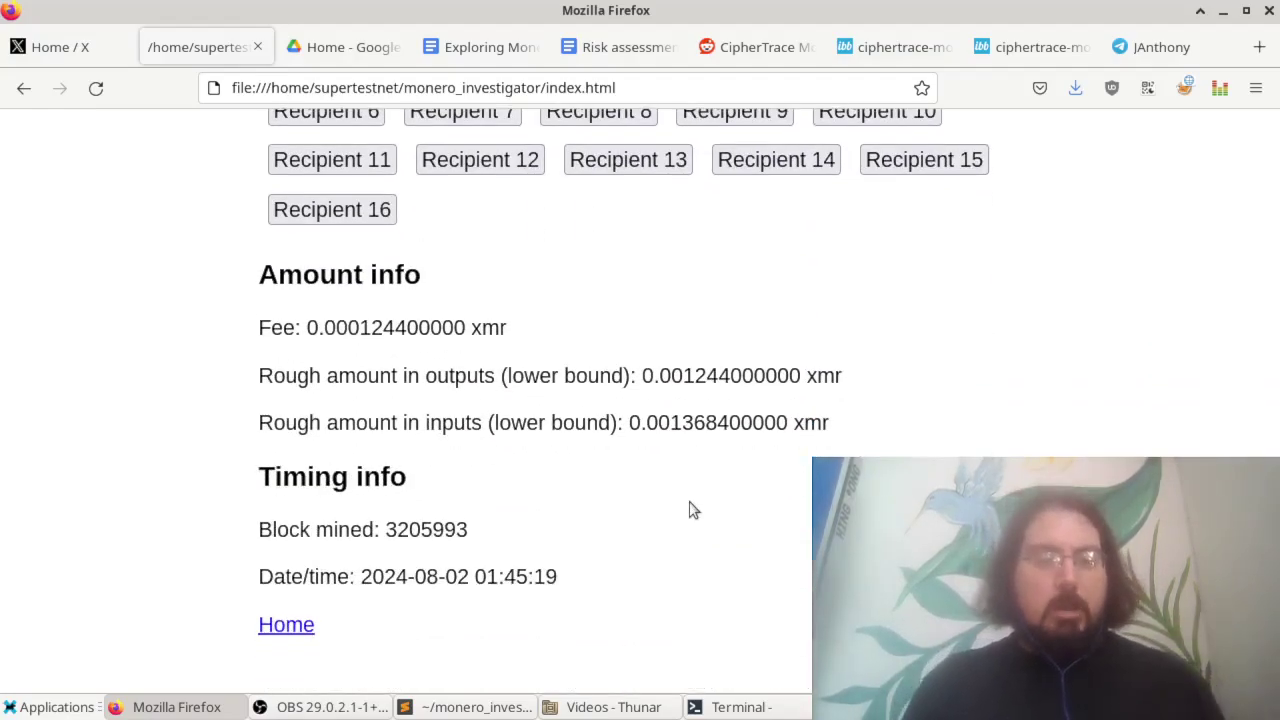
scroll(689, 509, up, 10)
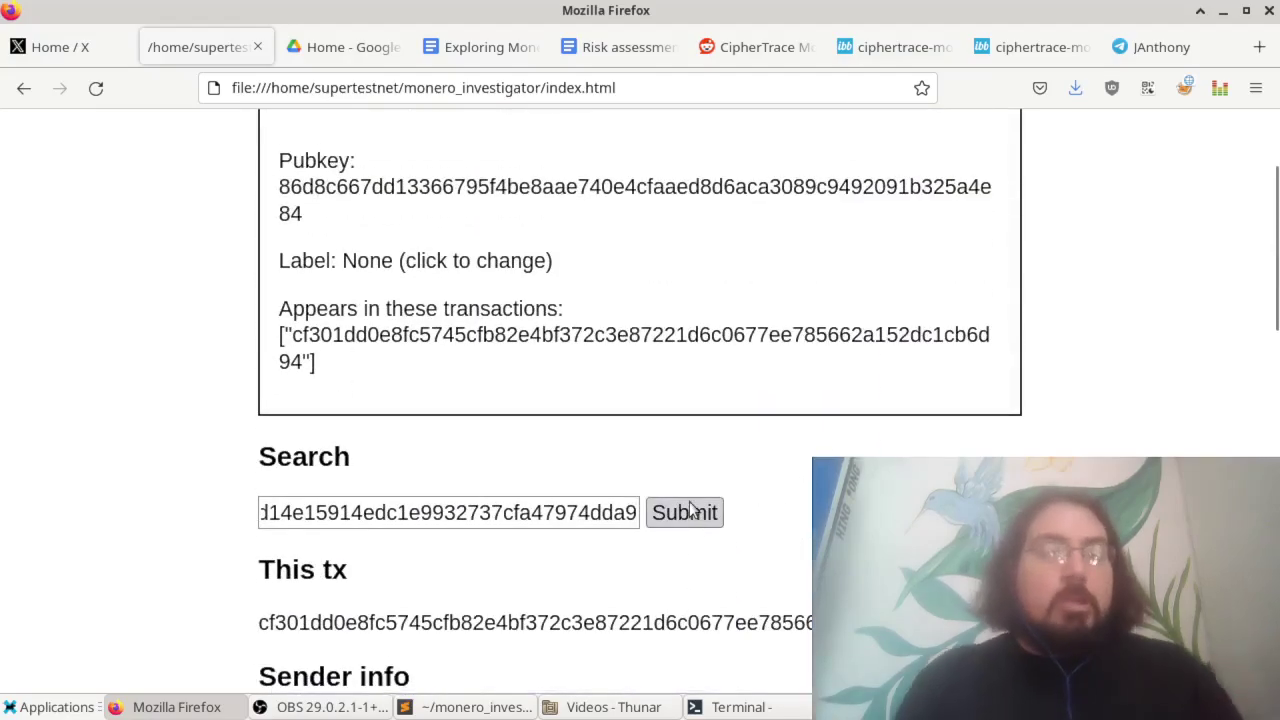
scroll(689, 509, up, 2)
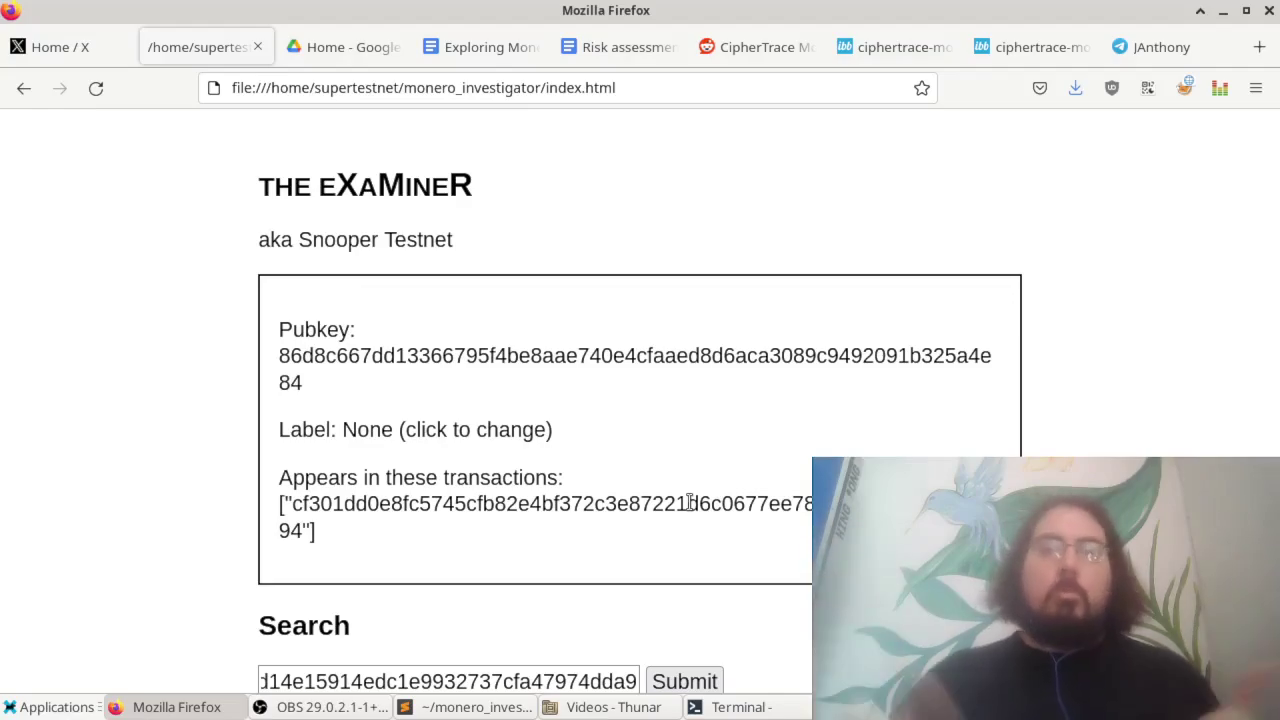
Examine the CipherTrace Monero tracing diagram in the r/Monero Reddit post and in its ImgBB-hosted copy.
click(745, 47)
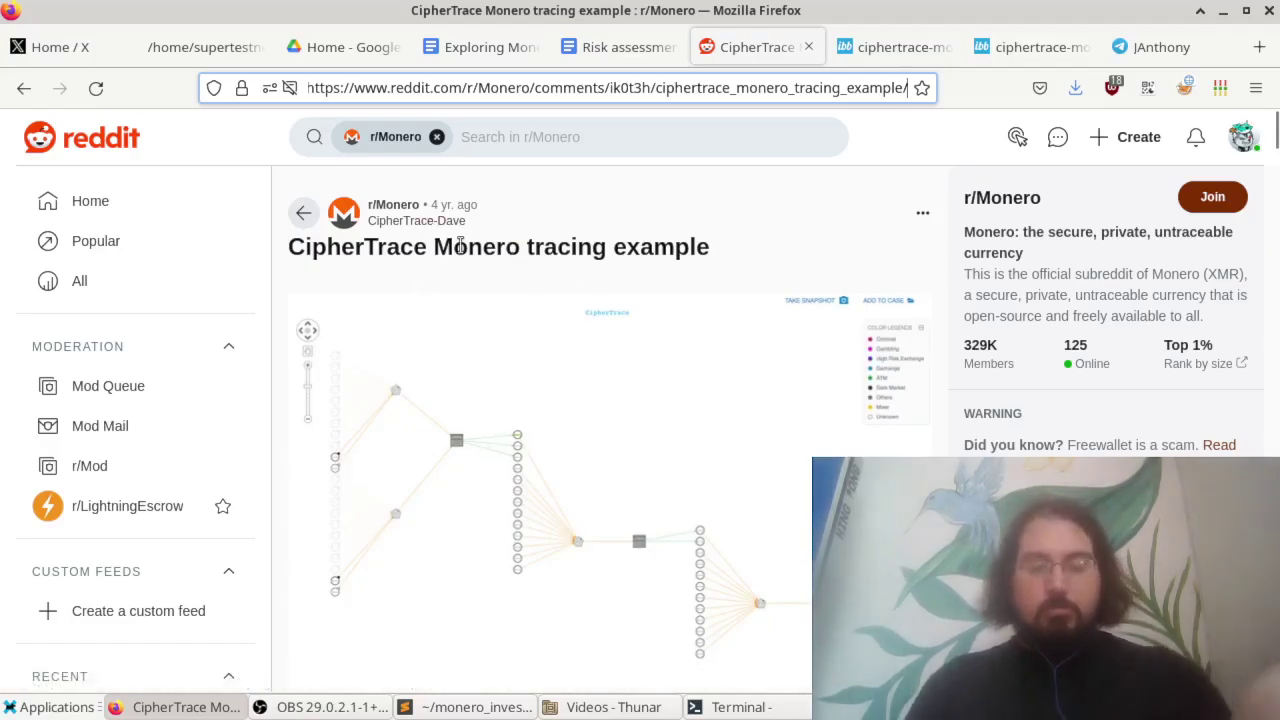
scroll(517, 323, down, 3)
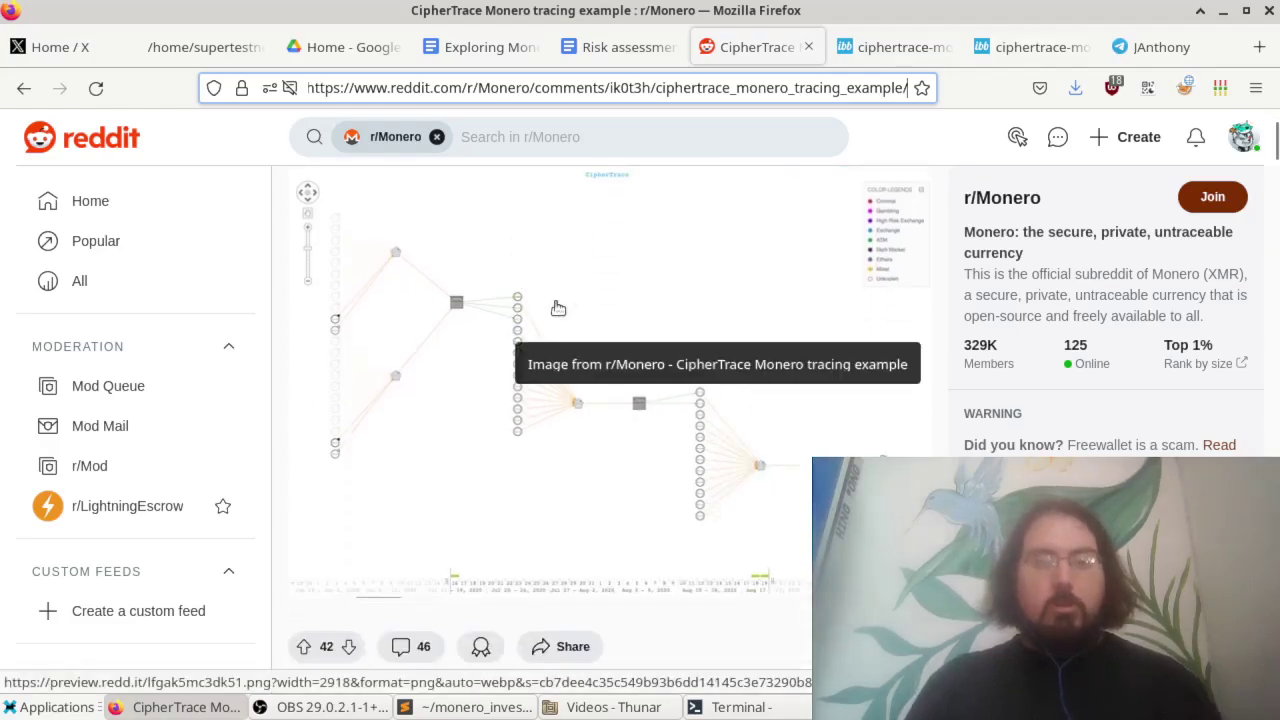
click(893, 47)
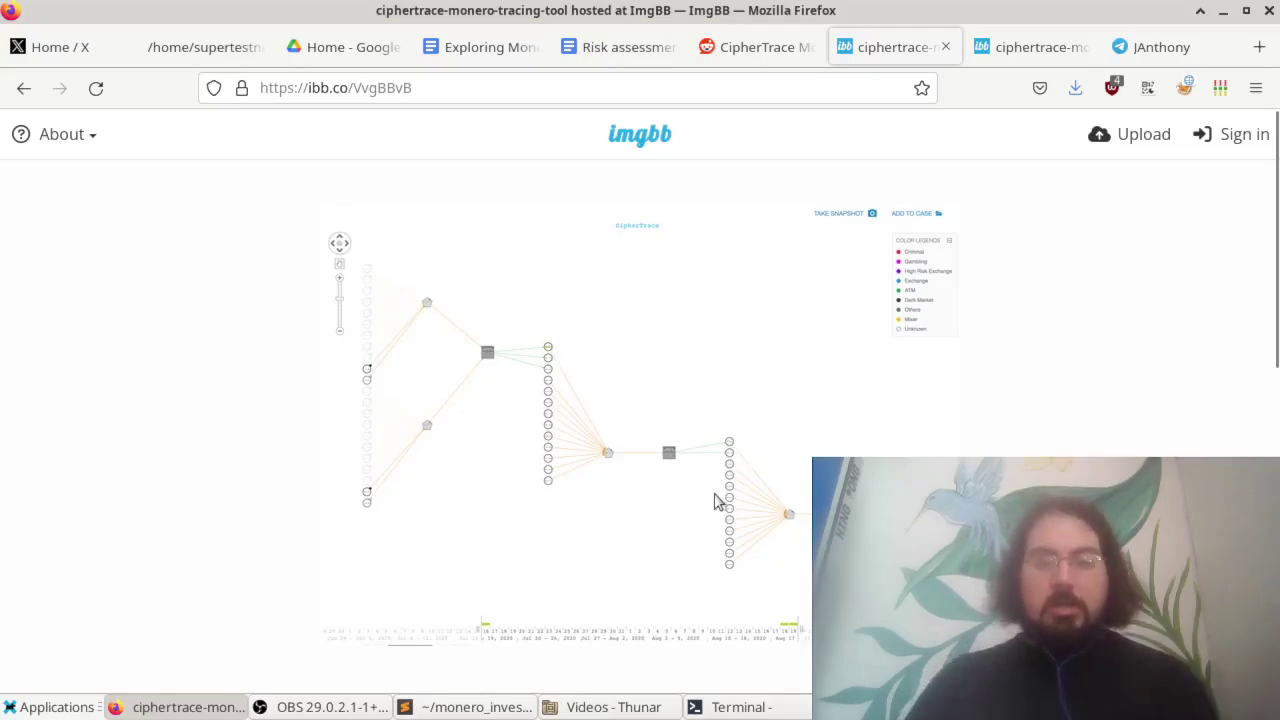
scroll(716, 500, down, 3)
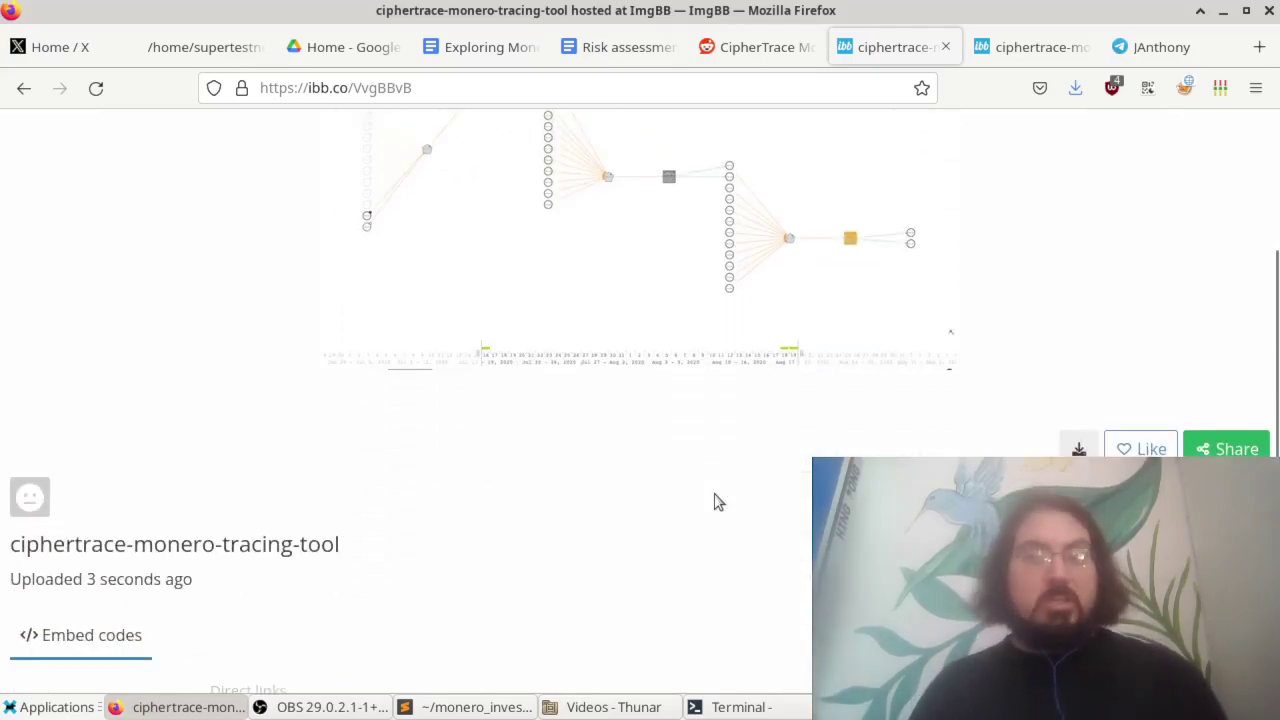
scroll(716, 500, up, 2)
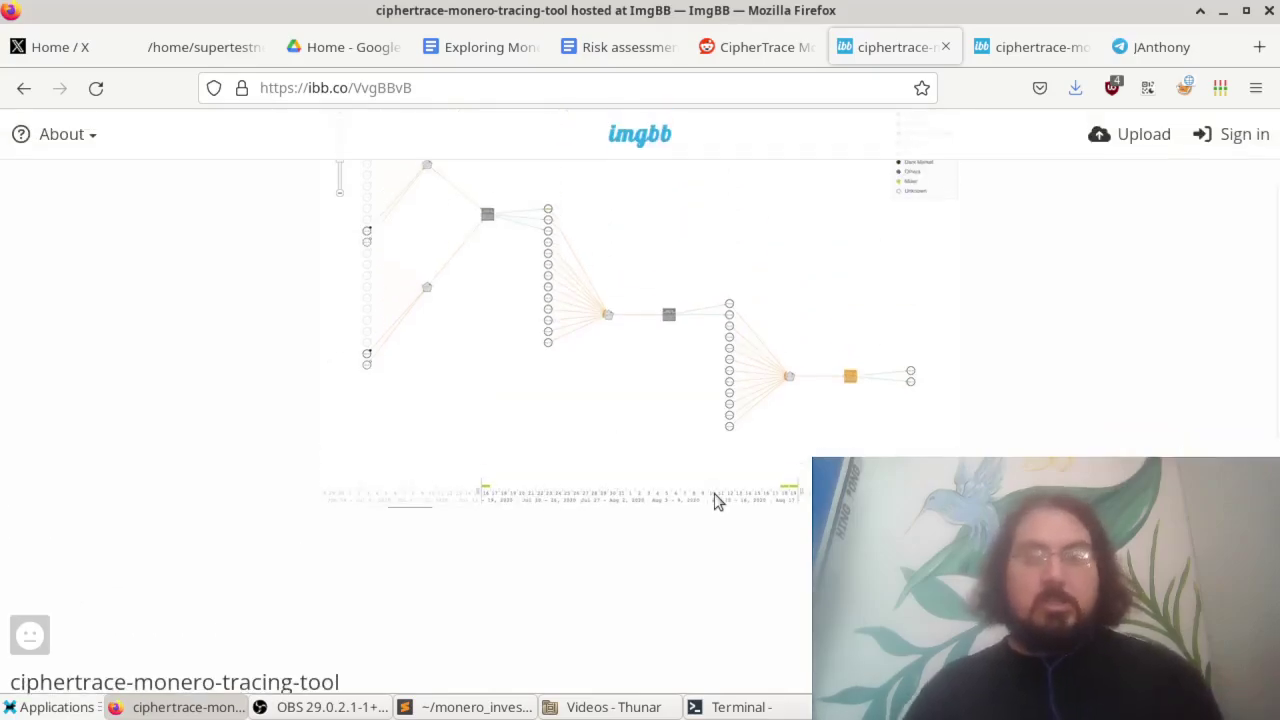
scroll(716, 500, up, 2)
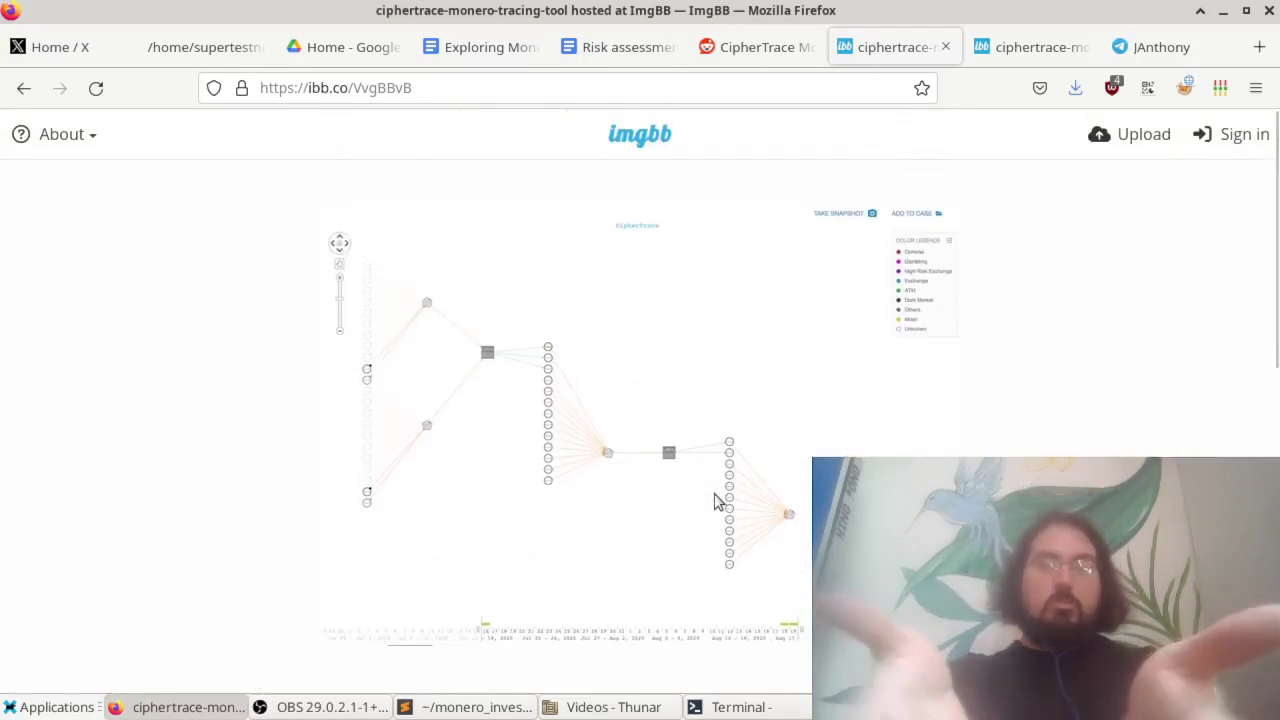